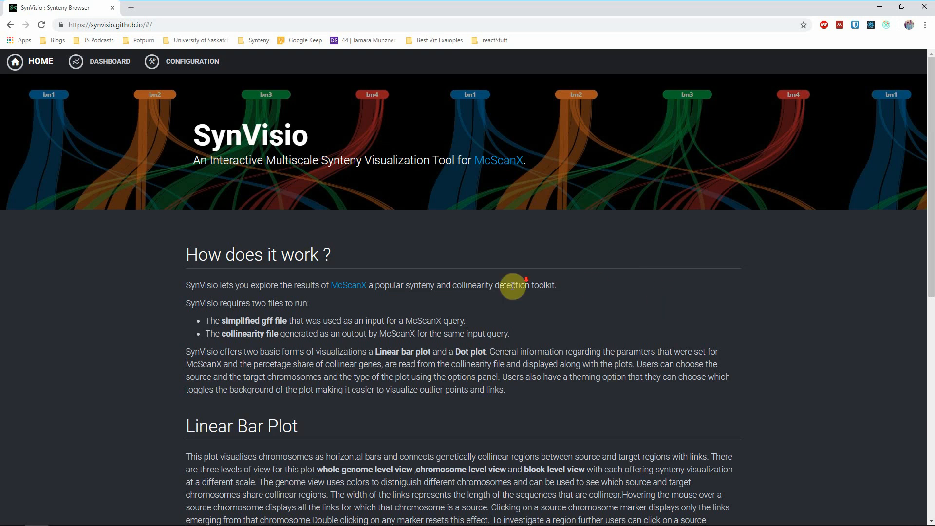
Step: Look over the introduction on the home page and open the synteny dashboard
scroll(506, 300, "down", 3)
scroll(506, 301, "up", 3)
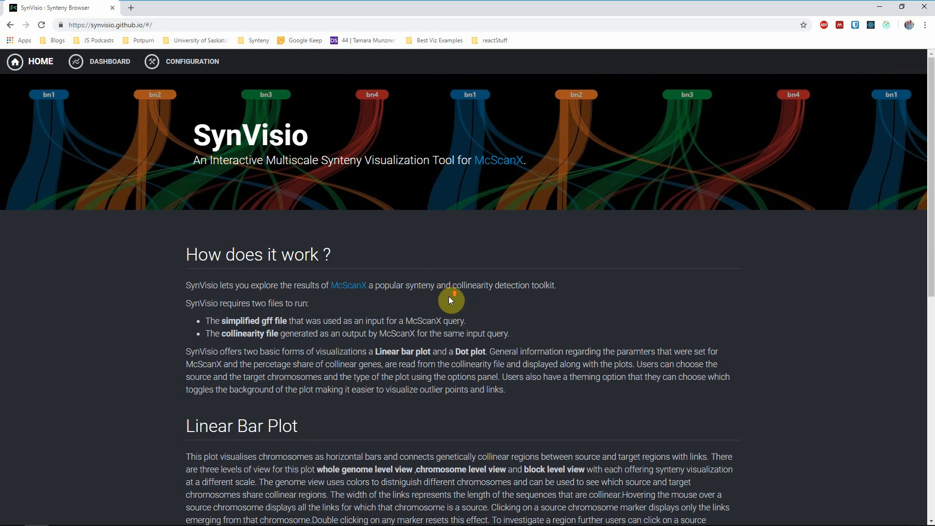
left_click(117, 63)
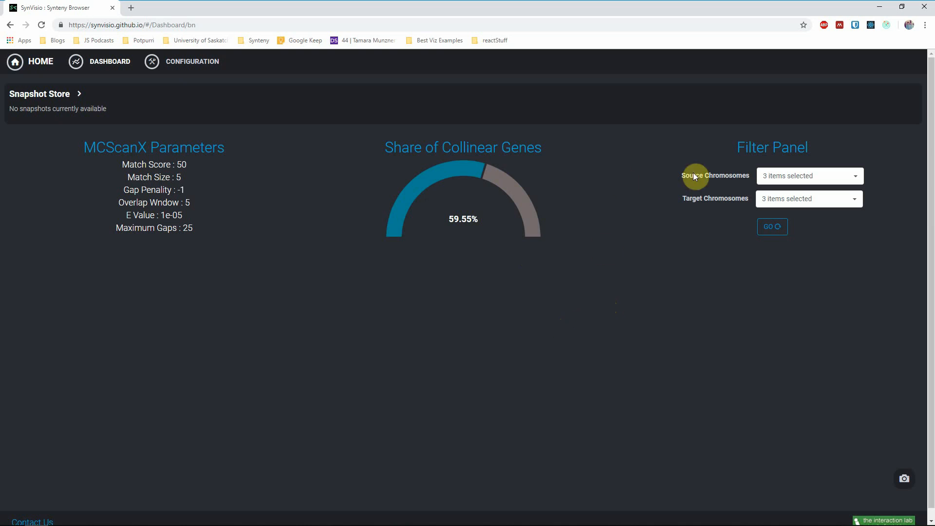
Step: Review the source and target chromosome choices in the filter panel without changing the selection
left_click(762, 179)
left_click(710, 190)
left_click(799, 175)
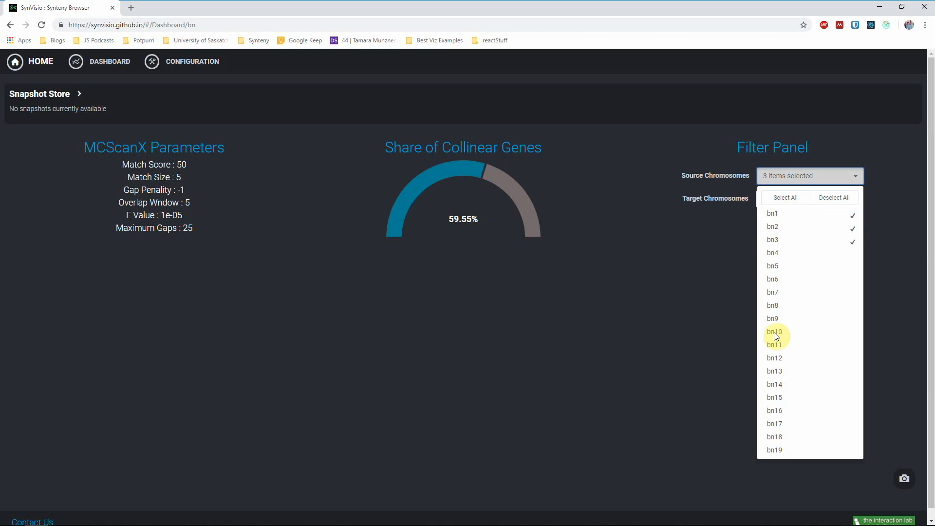
left_click(653, 323)
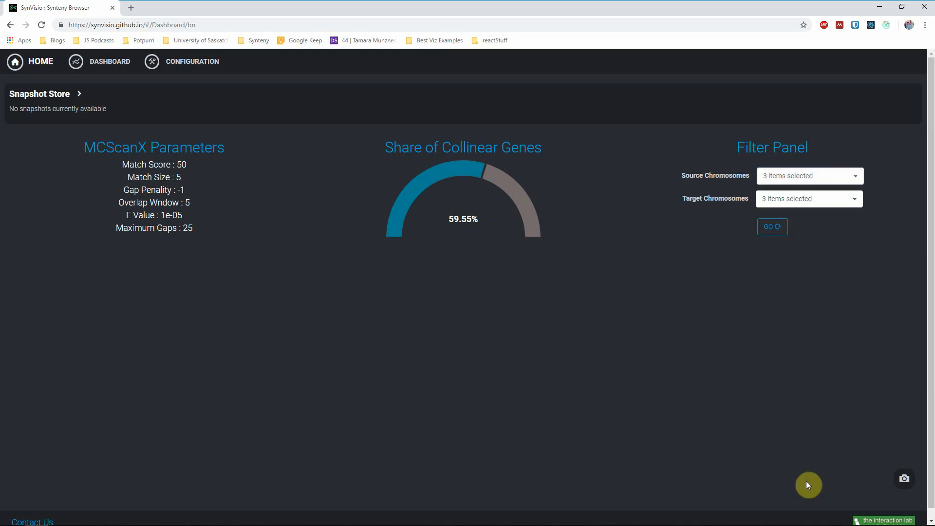
left_click(804, 179)
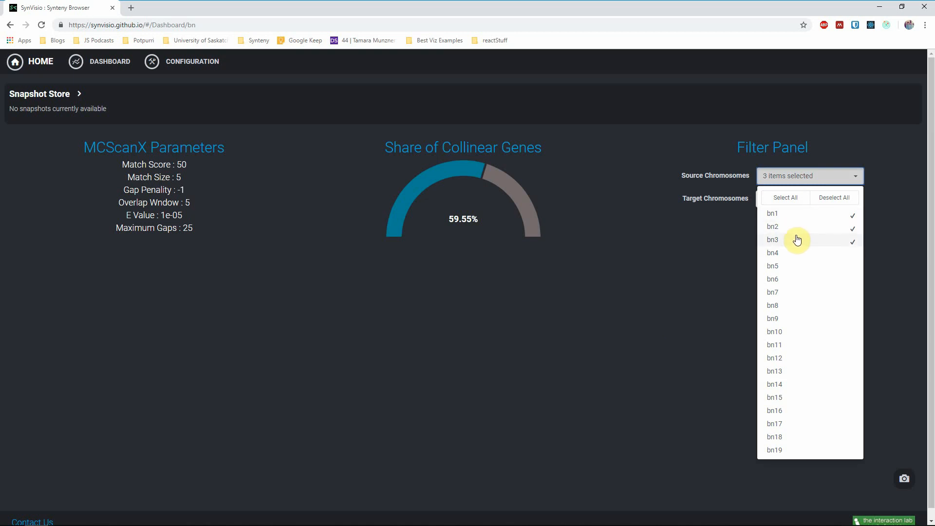
left_click(747, 236)
left_click(780, 203)
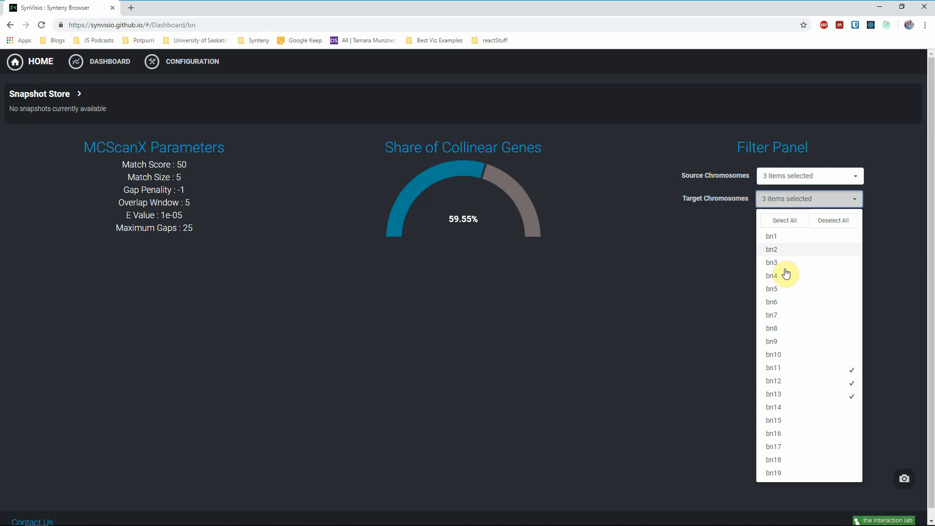
left_click(747, 379)
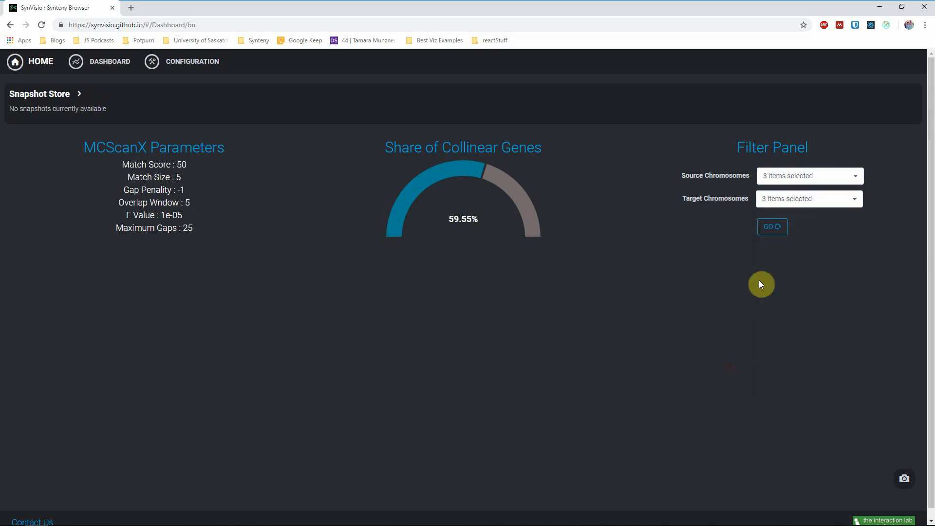
Step: Generate the synteny plots for source chromosomes bn1 to bn3 against target chromosomes bn11 to bn13 and look them over
left_click(773, 229)
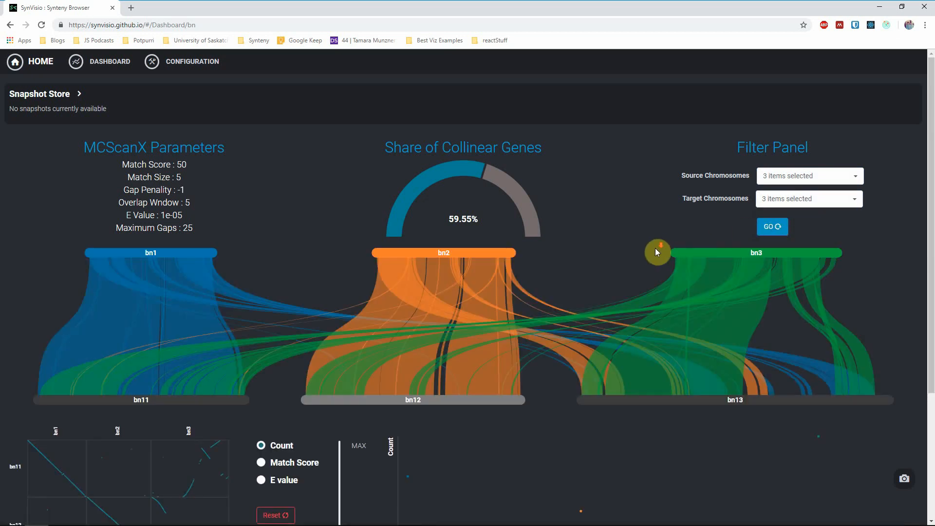
scroll(655, 247, "down", 1)
scroll(625, 261, "down", 1)
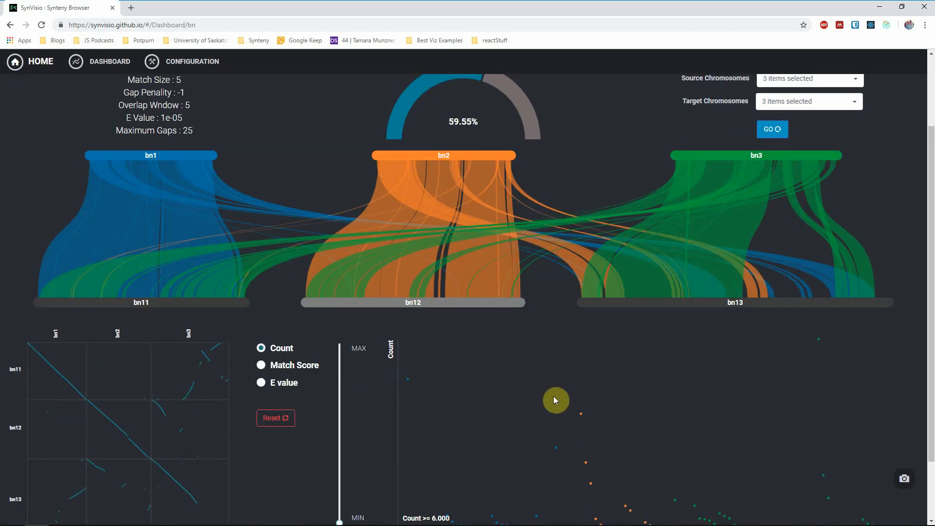
scroll(553, 396, "down", 1)
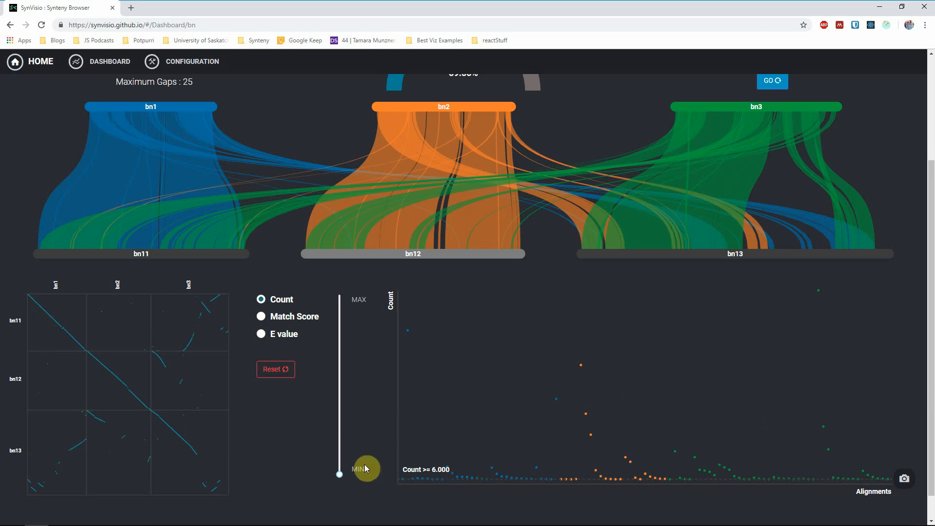
scroll(372, 459, "up", 1)
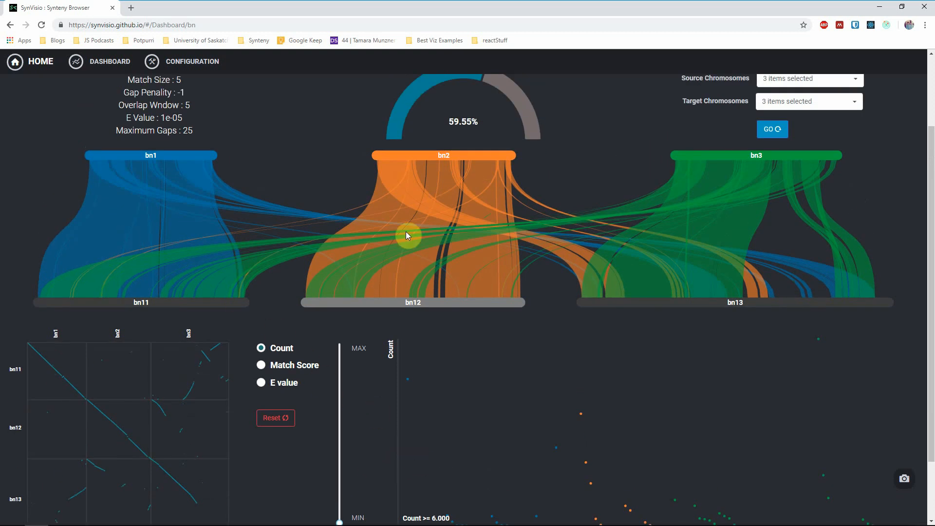
Step: Isolate the links of source chromosome bn1, switch to those of bn2, and reset the plots
left_click(172, 161)
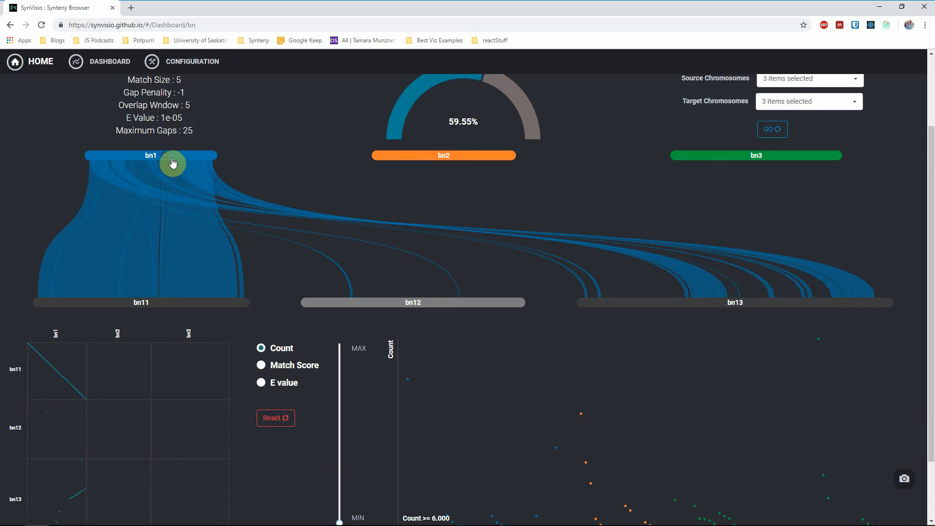
left_click(413, 160)
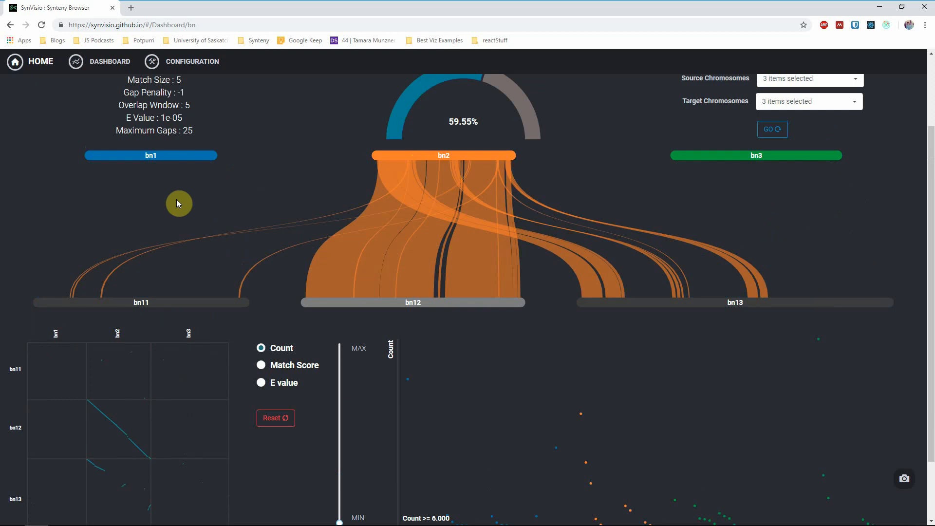
left_click(287, 417)
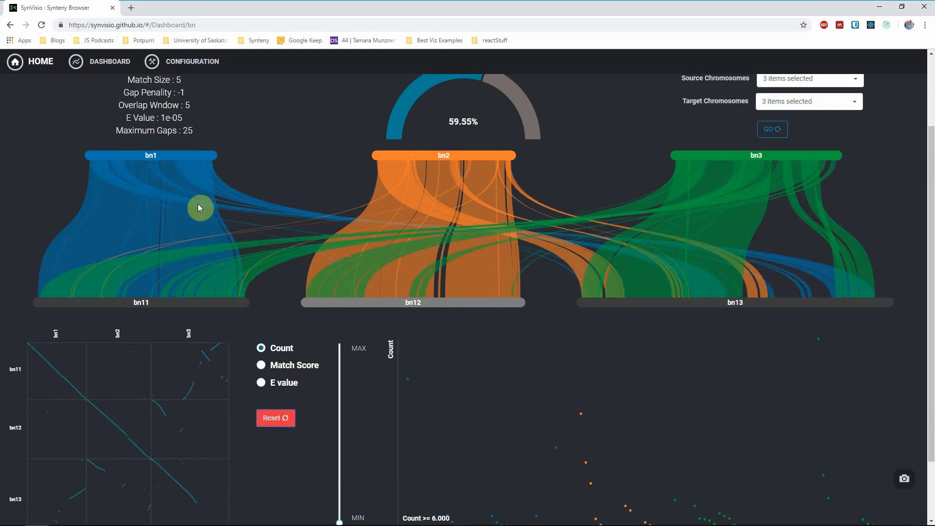
Step: Isolate source chromosome bn1 and target chromosome bn11 in turn, resetting the plots after each one
left_click(167, 156)
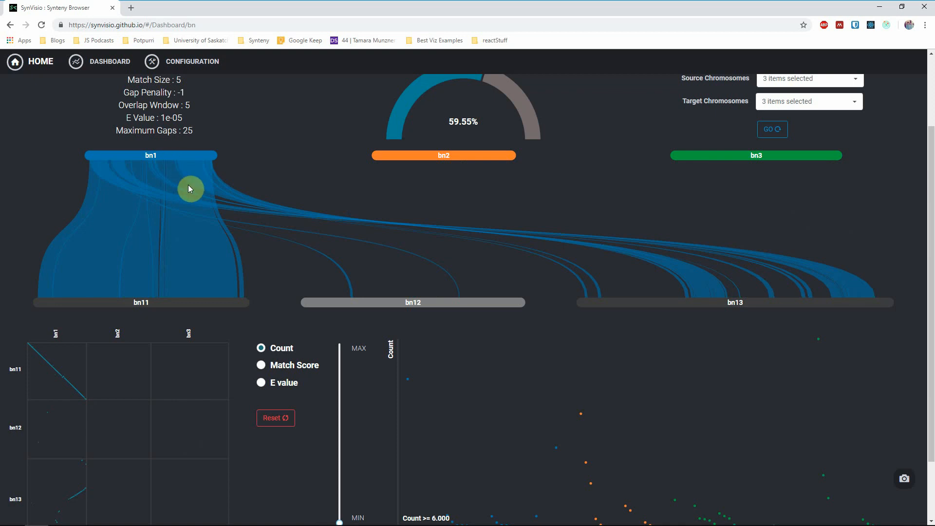
scroll(138, 265, "down", 1)
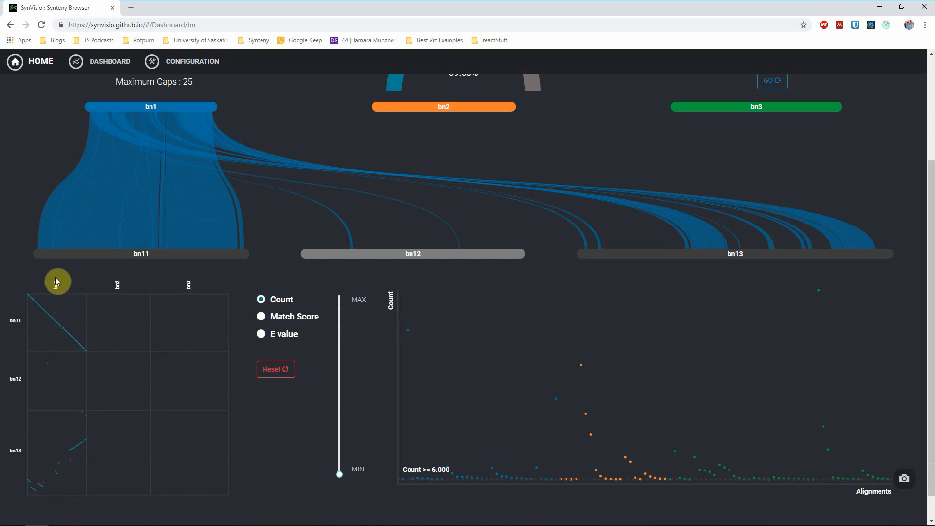
scroll(35, 434, "up", 1)
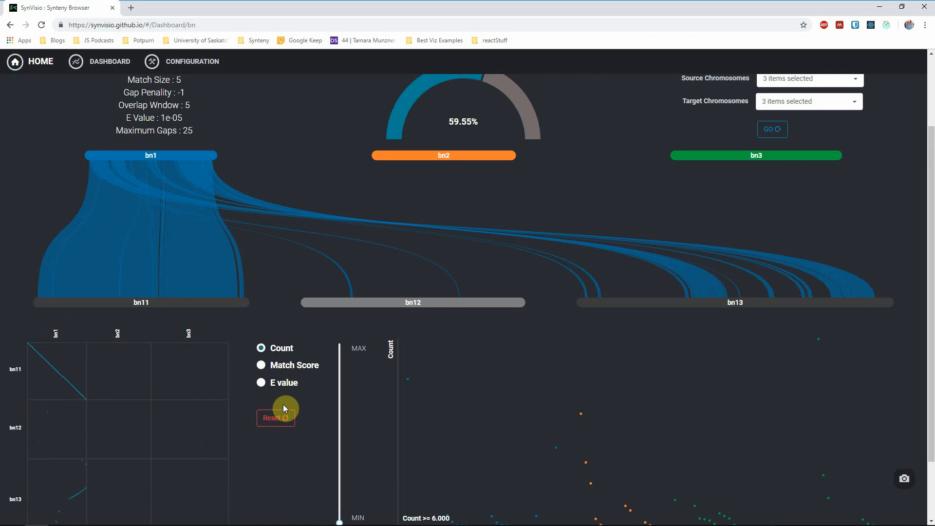
left_click(280, 419)
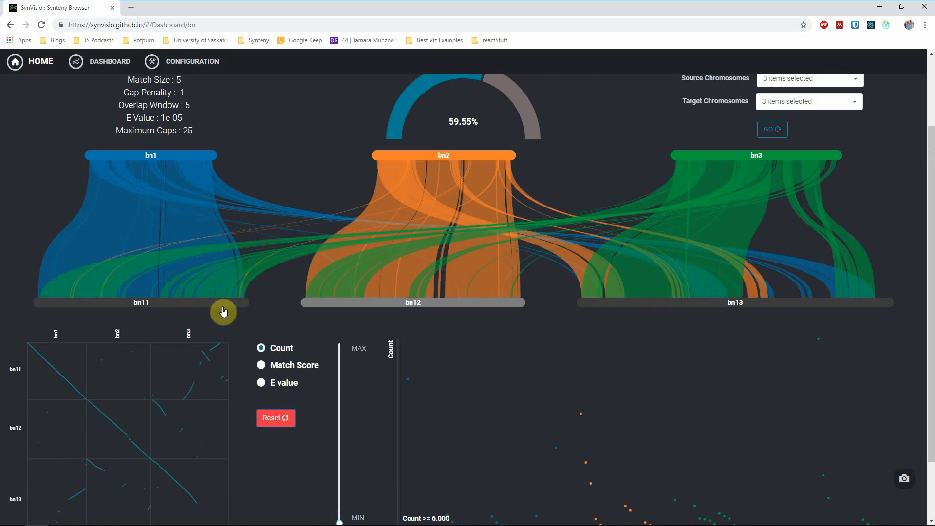
left_click(221, 305)
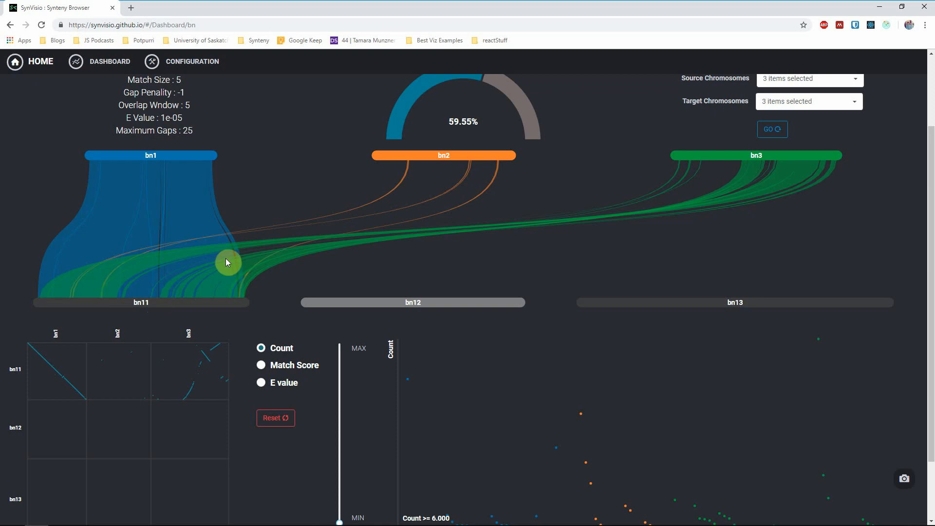
left_click(279, 419)
Step: Cycle through the isolated links of source chromosomes bn1, bn2 and bn3 in the linear plot, returning to bn1
left_click(203, 164)
left_click(410, 157)
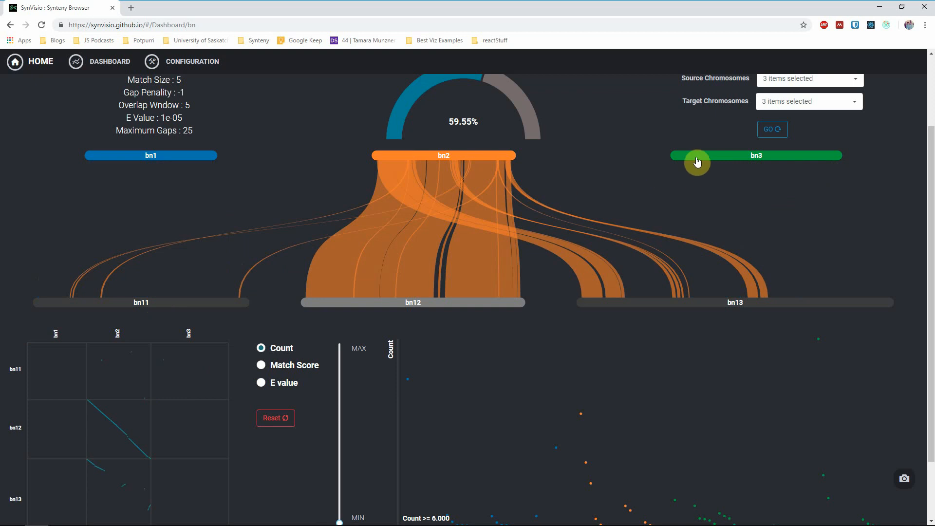
left_click(698, 162)
left_click(476, 159)
left_click(182, 158)
Step: Compare the dot plot while isolating source chromosomes bn1, bn2 and bn3 in turn, and reset the plots
scroll(226, 213, "down", 3)
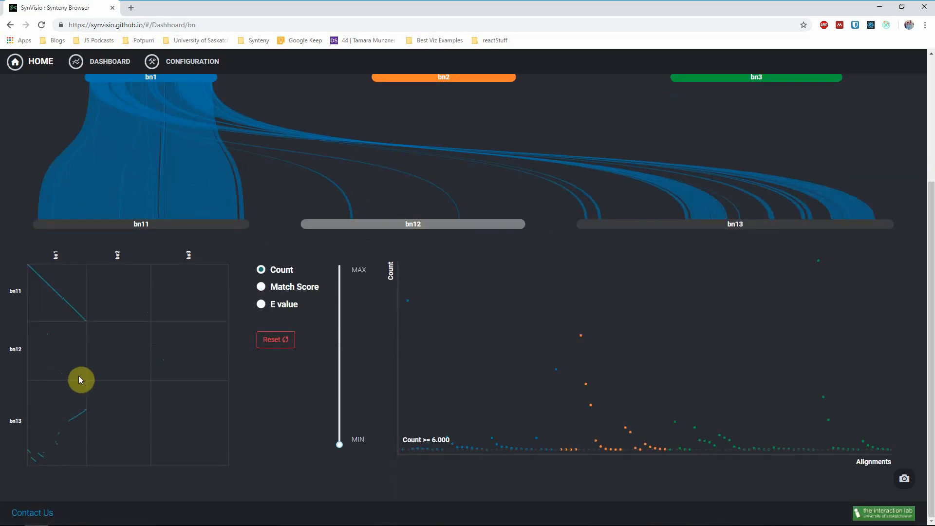
left_click(458, 83)
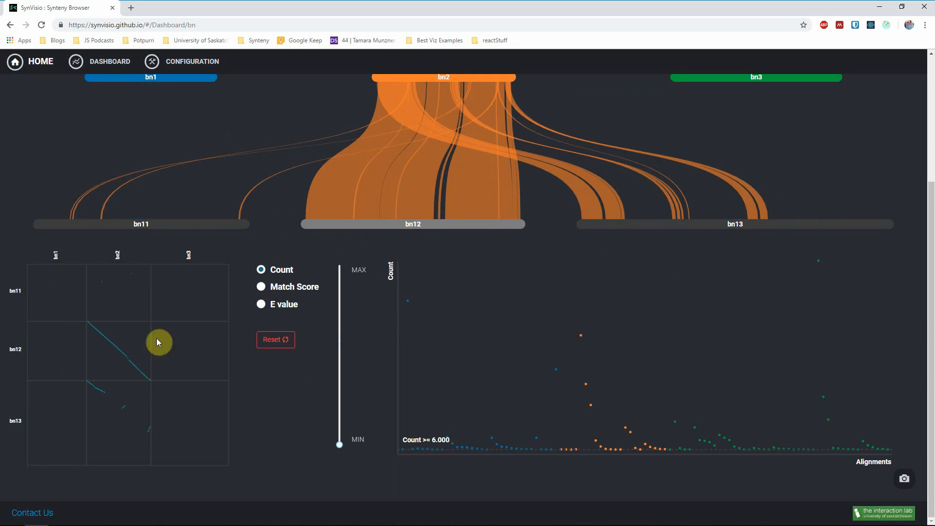
left_click(709, 80)
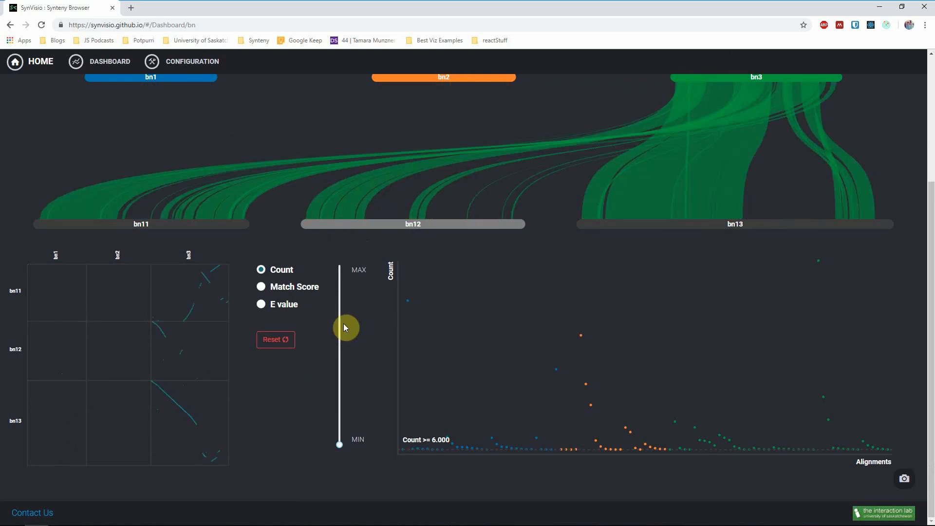
scroll(203, 387, "up", 1)
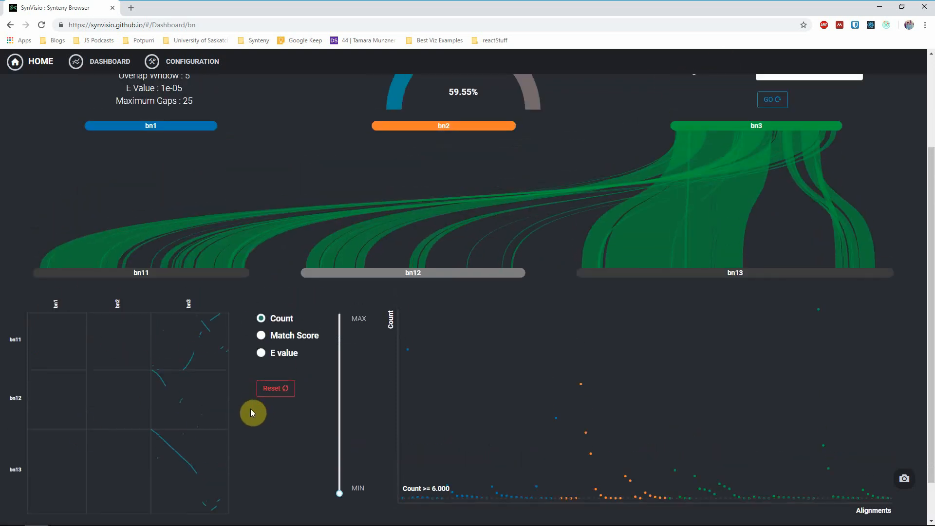
scroll(277, 422, "up", 1)
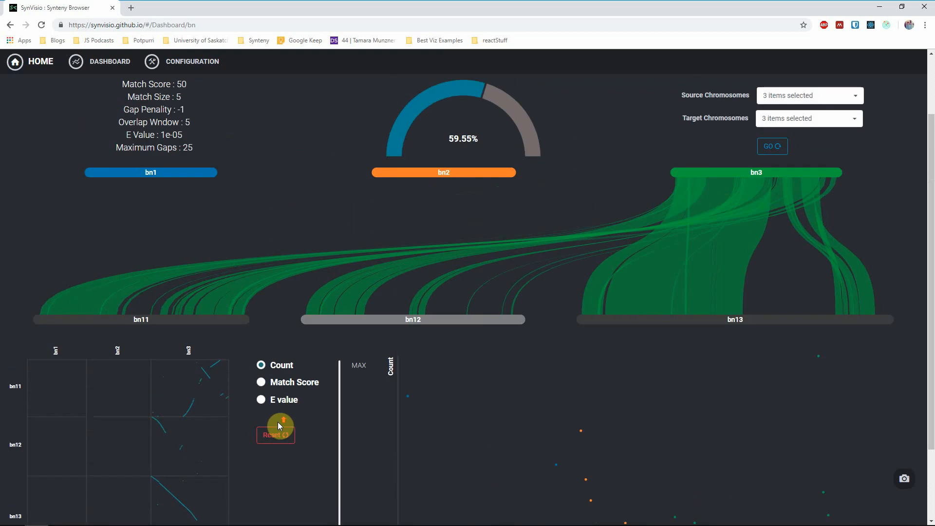
scroll(288, 413, "down", 1)
left_click(286, 397)
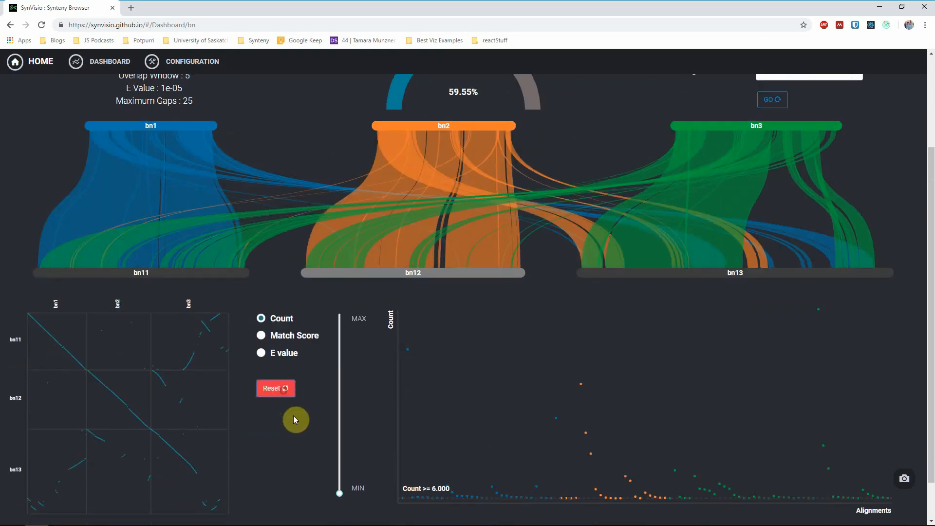
Step: Isolate target chromosomes bn11, bn12 and bn13 one after another from the dot plot's row labels, and reset the plots
left_click(19, 343)
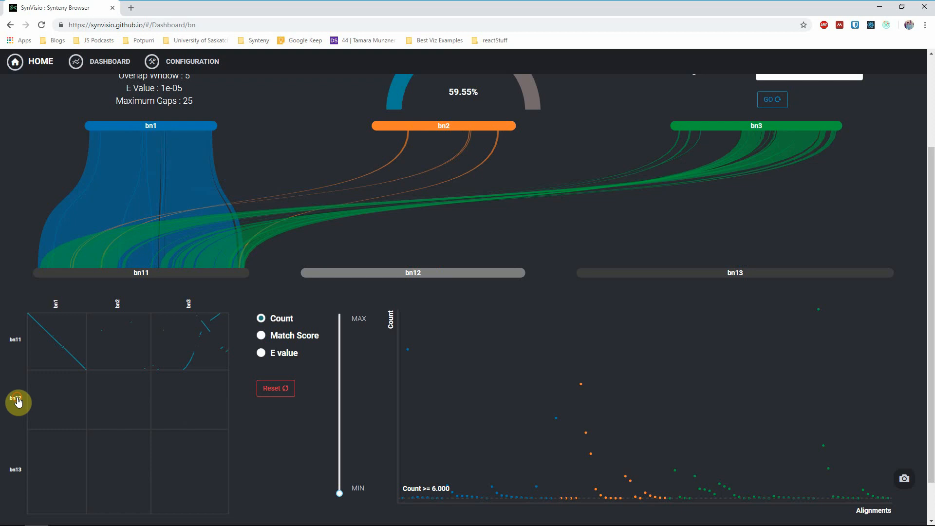
left_click(18, 402)
left_click(13, 475)
left_click(276, 388)
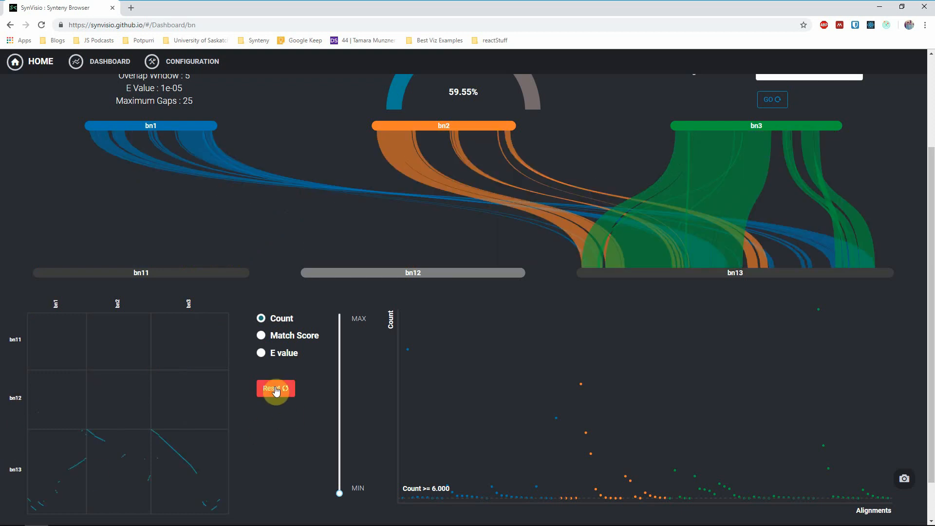
Step: Isolate source chromosomes bn1, bn2 and bn3 one after another from the dot plot's column labels, and reset the plots
left_click(53, 303)
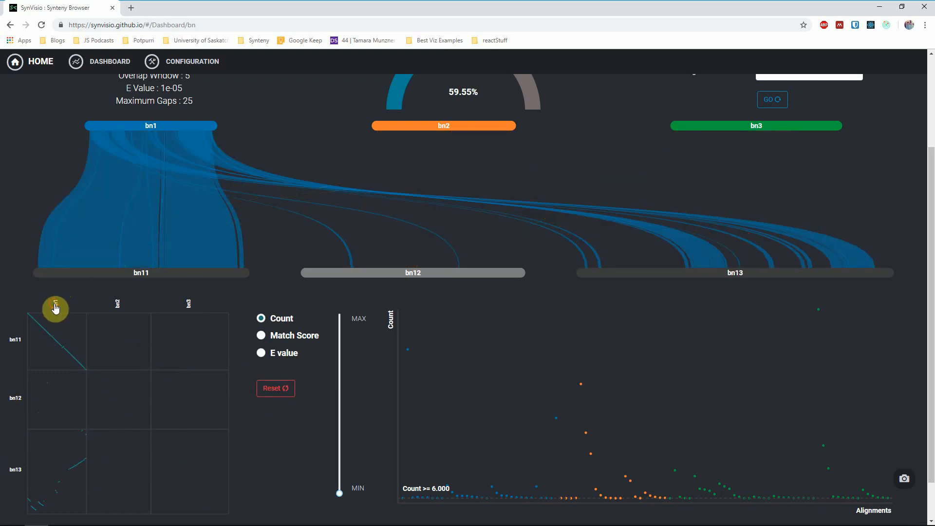
left_click(117, 306)
left_click(188, 306)
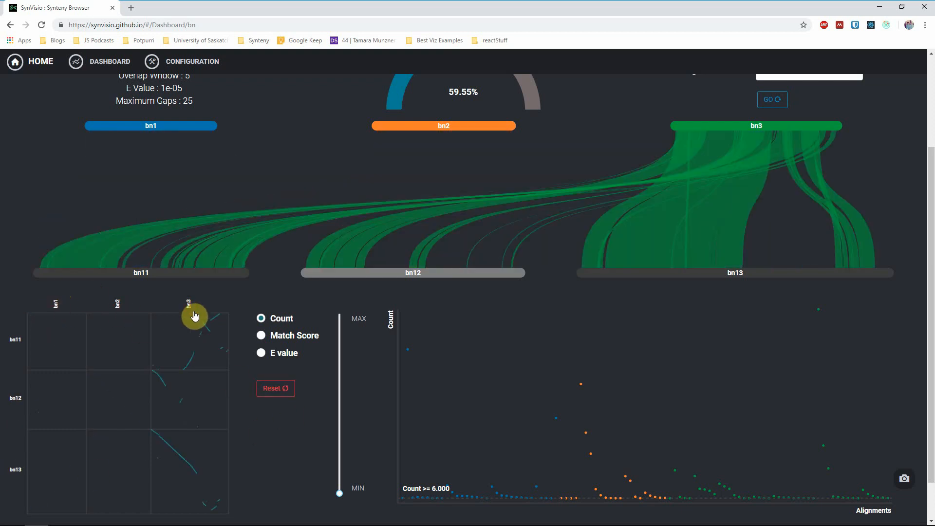
left_click(284, 392)
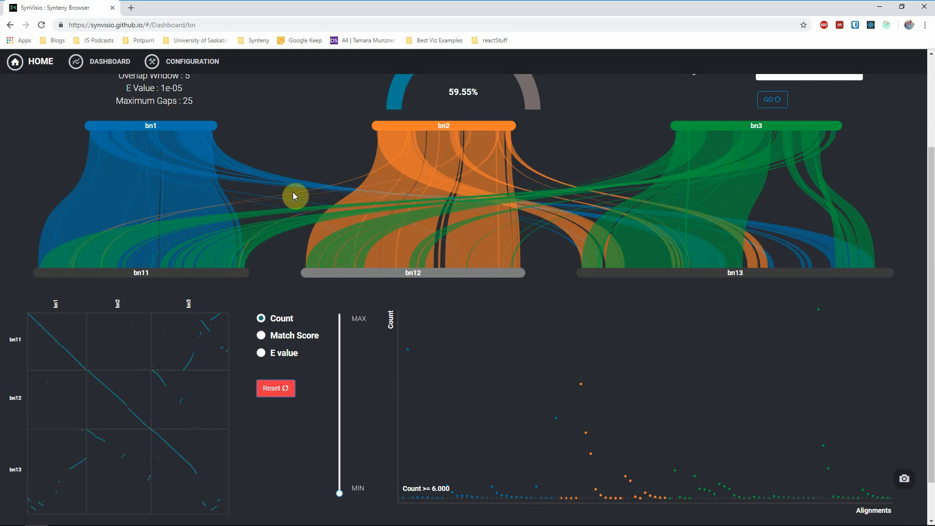
Step: Select source chromosome bn1 and target chromosome bn13 in the linear plot to open their chromosome-level view
left_click(200, 126)
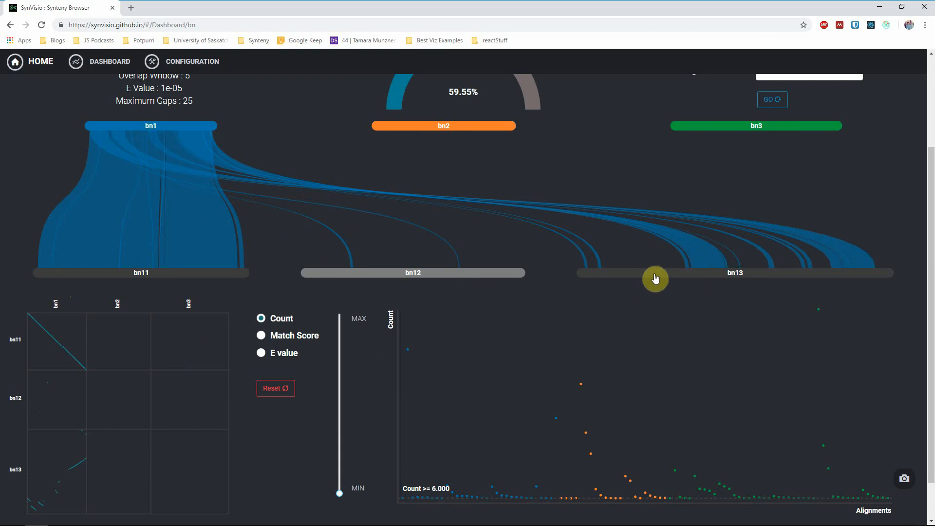
left_click(703, 276)
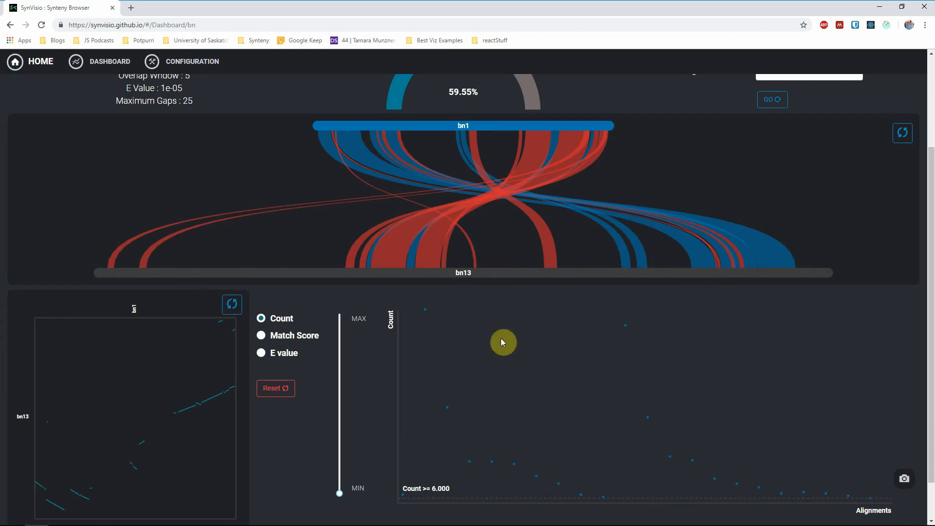
scroll(502, 344, "up", 1)
scroll(499, 346, "down", 1)
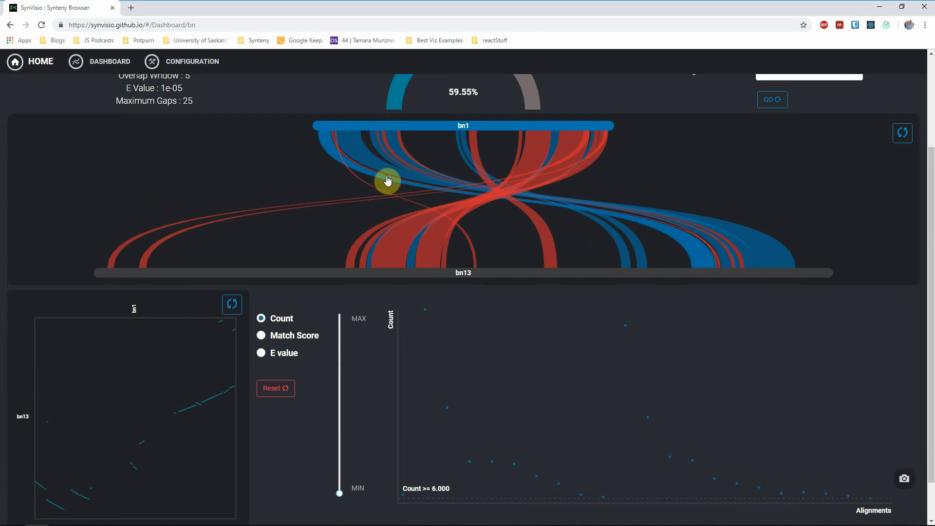
Step: Magnify the bn1 to bn13 linear plot and shift it to inspect the links leaving bn1
scroll(393, 175, "up", 6)
left_click_drag(395, 174, 360, 266)
left_click_drag(454, 208, 448, 170)
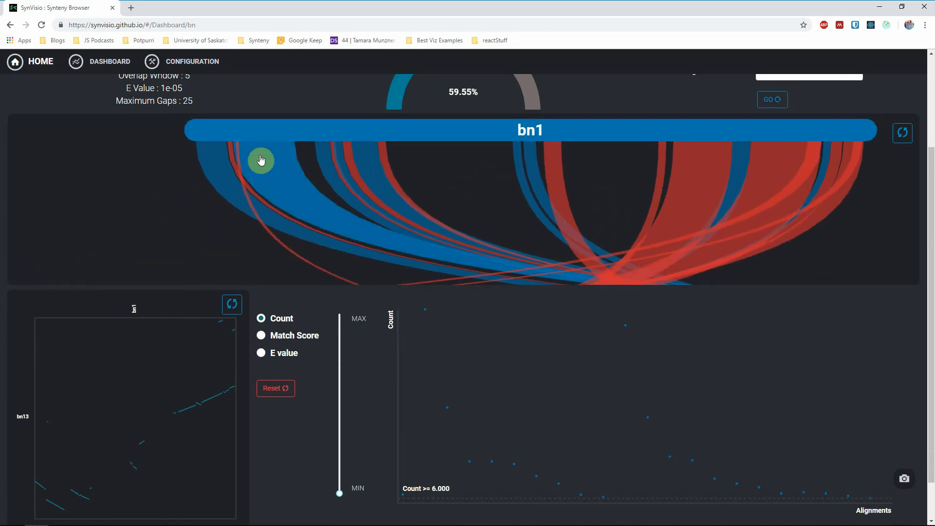
Step: Inspect the details of a wide bn1 to bn13 link, and reset the plots to the full chromosome selection
mouse_move(260, 161)
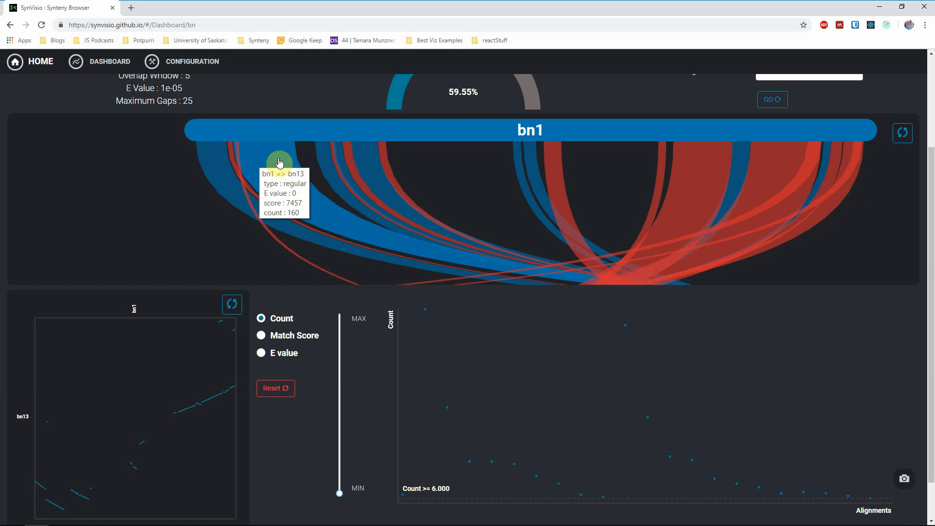
left_click(902, 136)
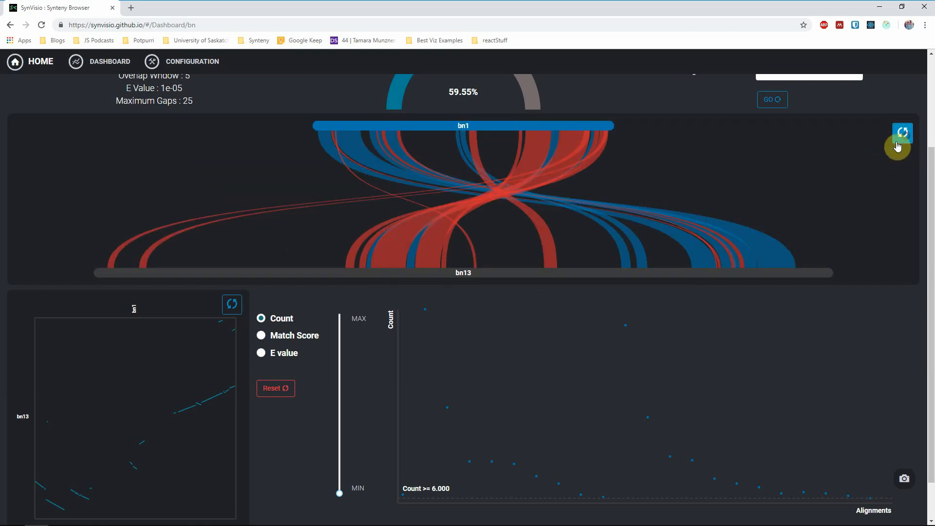
mouse_move(535, 163)
left_click(283, 395)
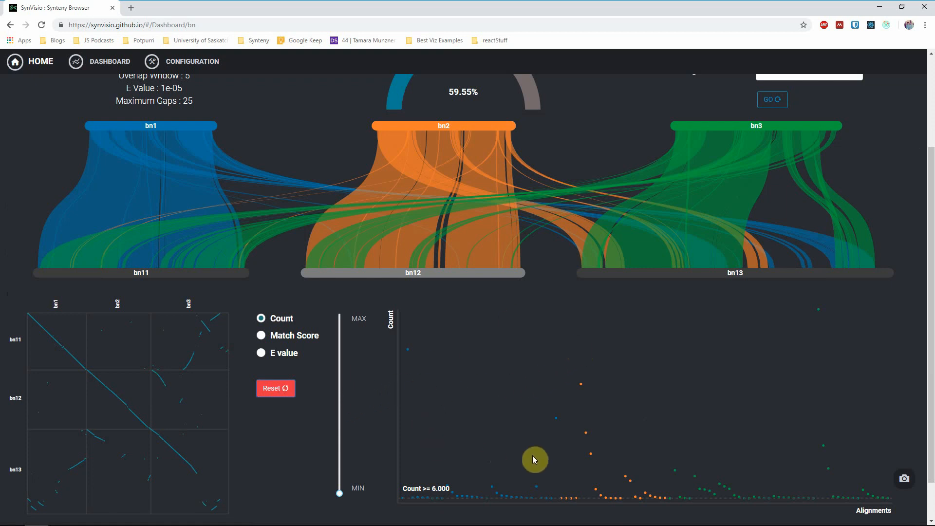
Step: Plot the alignments by E value, Match Score and Count in turn to compare their distributions
scroll(316, 439, "down", 1)
scroll(309, 439, "up", 1)
left_click(283, 355)
left_click(285, 335)
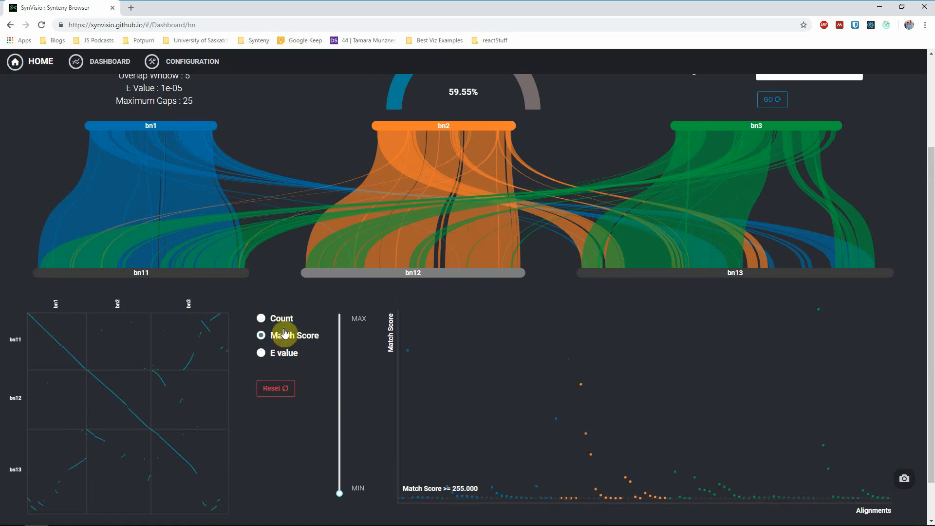
left_click(285, 322)
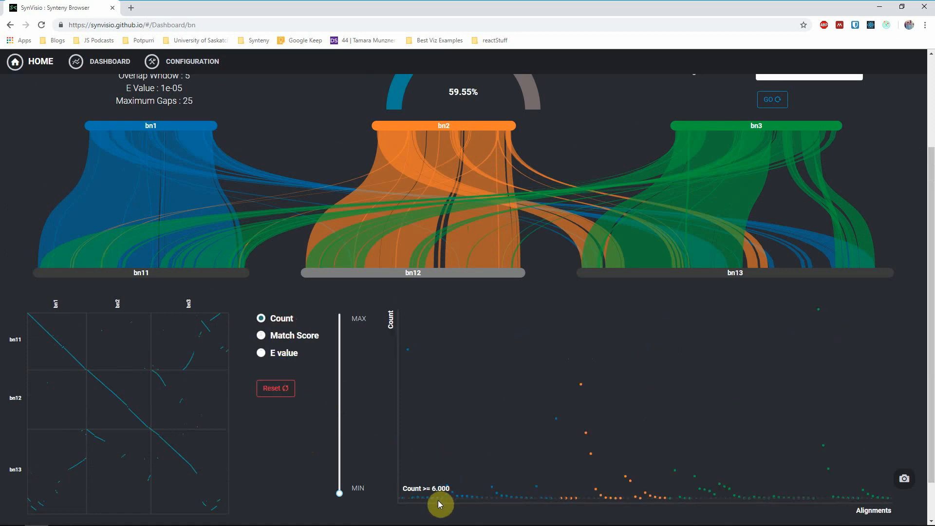
Step: Filter the alignments to a Match Score of at least about 18014.5, and reset the filter
left_click(302, 351)
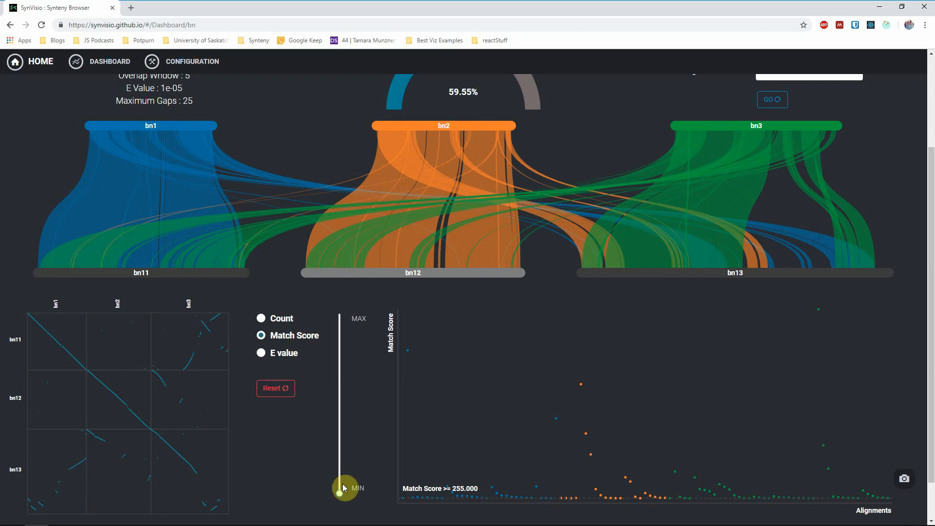
left_click_drag(340, 493, 346, 464)
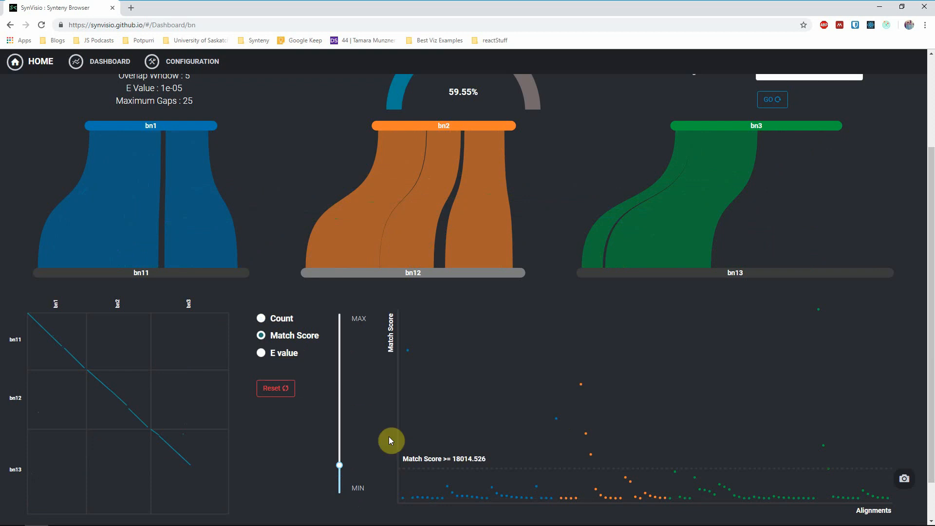
left_click(279, 396)
Step: Plot the alignments by E value, raise the minimum threshold to about 1.8e-176, and lower it back to 0
left_click(291, 353)
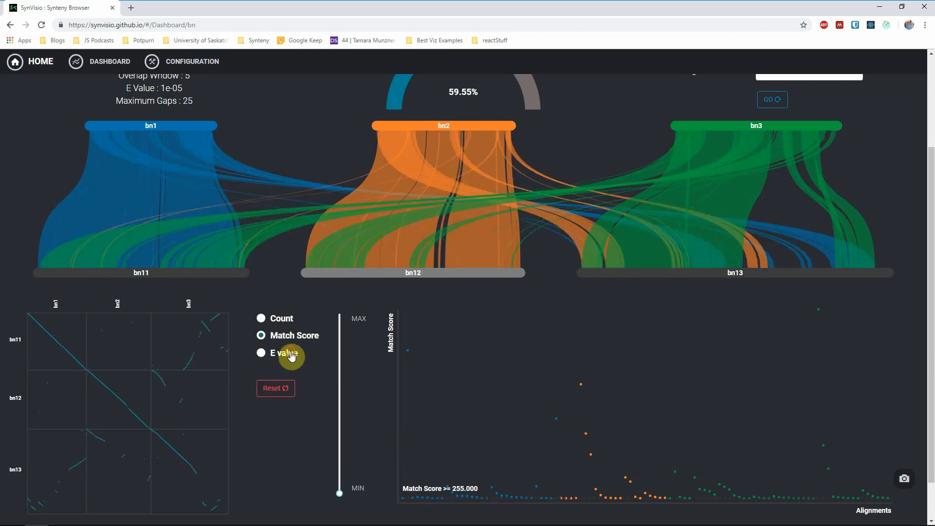
left_click_drag(338, 490, 350, 425)
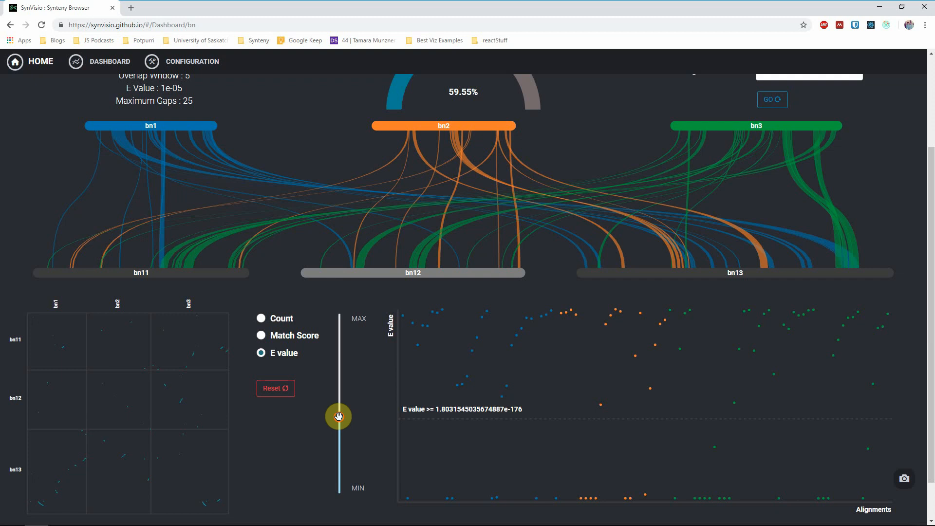
left_click_drag(339, 415, 341, 496)
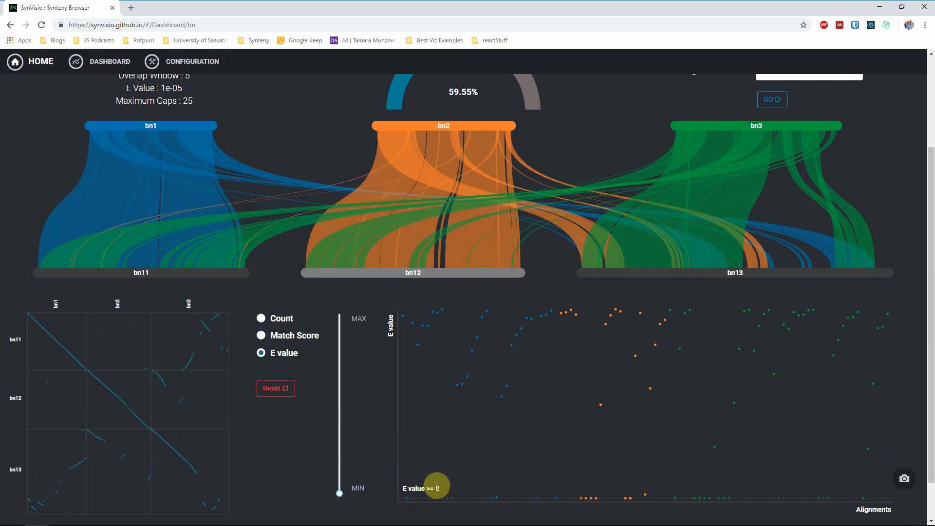
Step: Add bn4, bn5 and bn6 to the selected source chromosomes
scroll(323, 408, "up", 1)
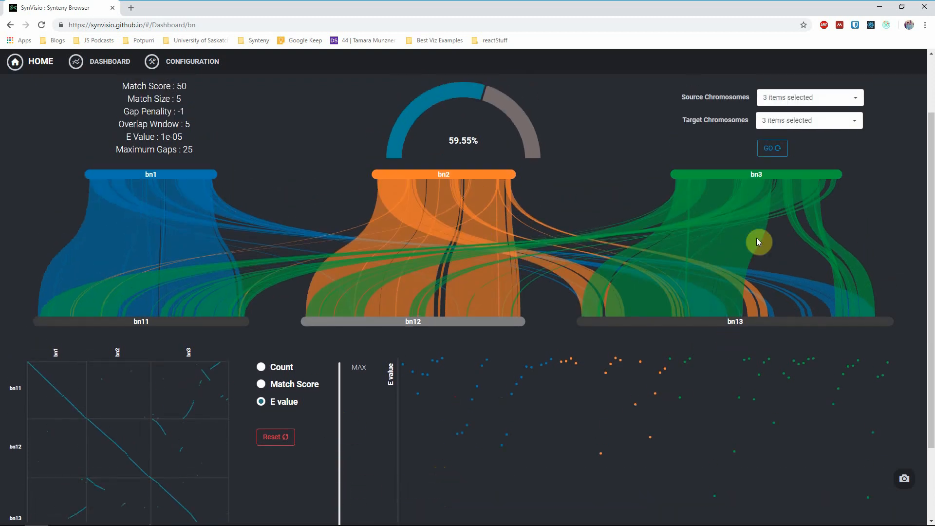
left_click(795, 98)
left_click(793, 176)
left_click(793, 189)
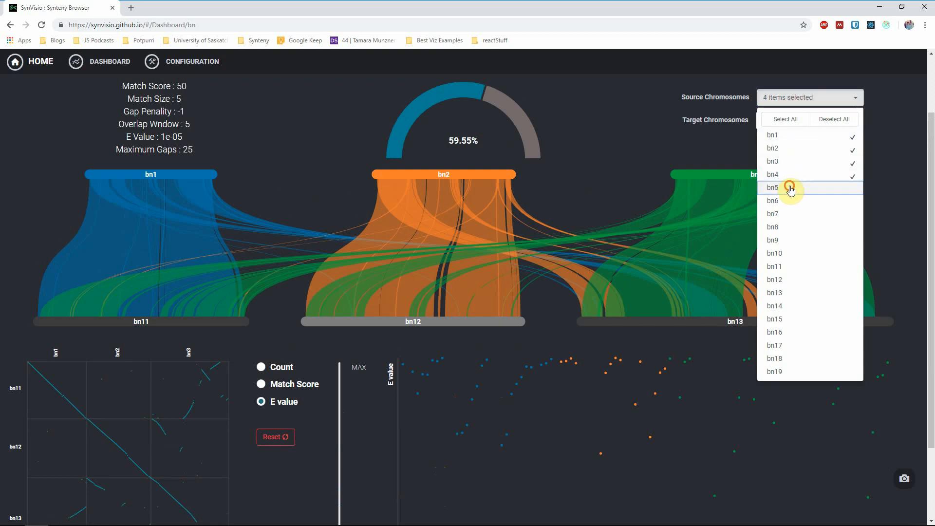
left_click(789, 201)
left_click(723, 144)
Step: Add bn14, bn15 and bn16 to the target chromosomes and regenerate the synteny plots
left_click(789, 120)
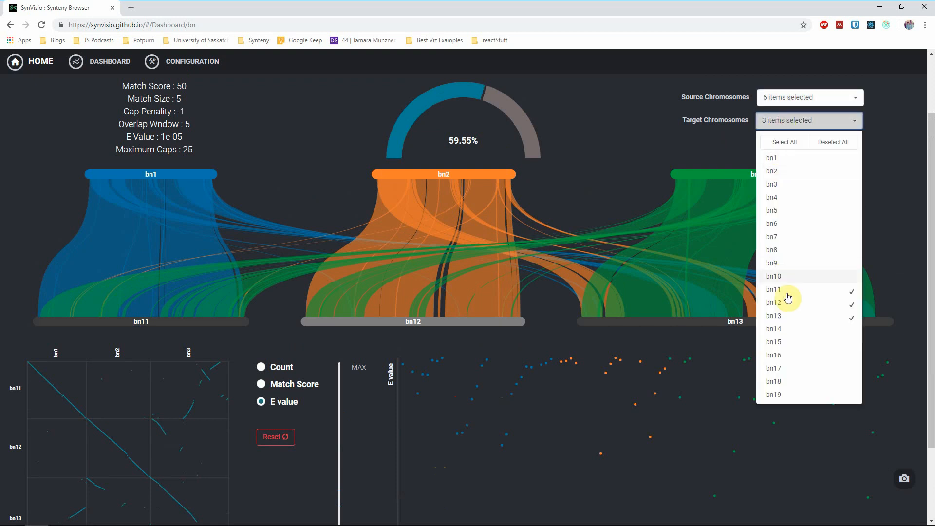
left_click(790, 328)
left_click(790, 343)
left_click(789, 355)
left_click(688, 144)
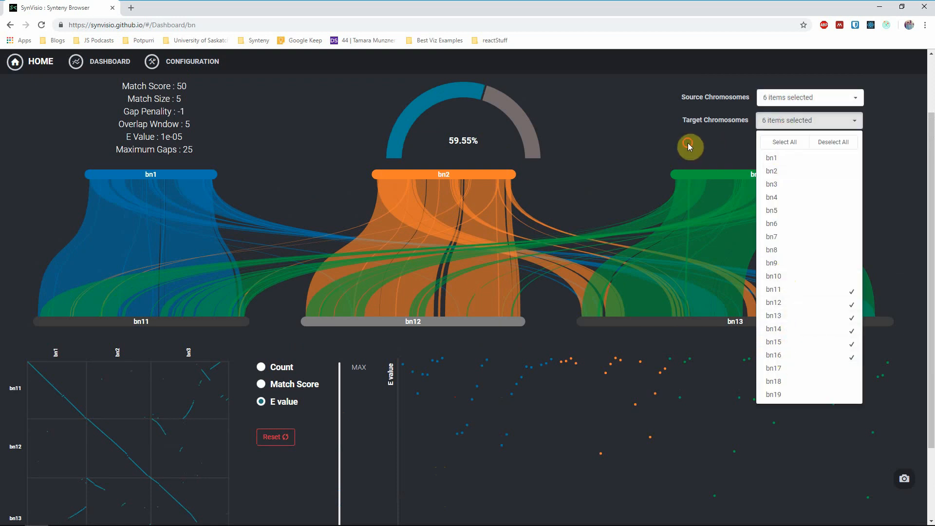
left_click(770, 148)
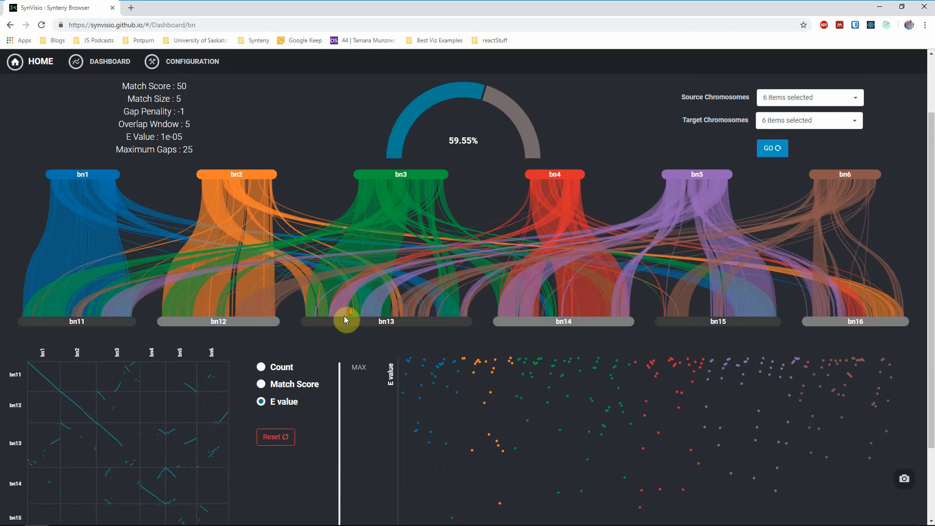
Step: Isolate source chromosomes bn3 and bn2 one after another in the linear plot, and reset the plots
scroll(292, 328, "down", 1)
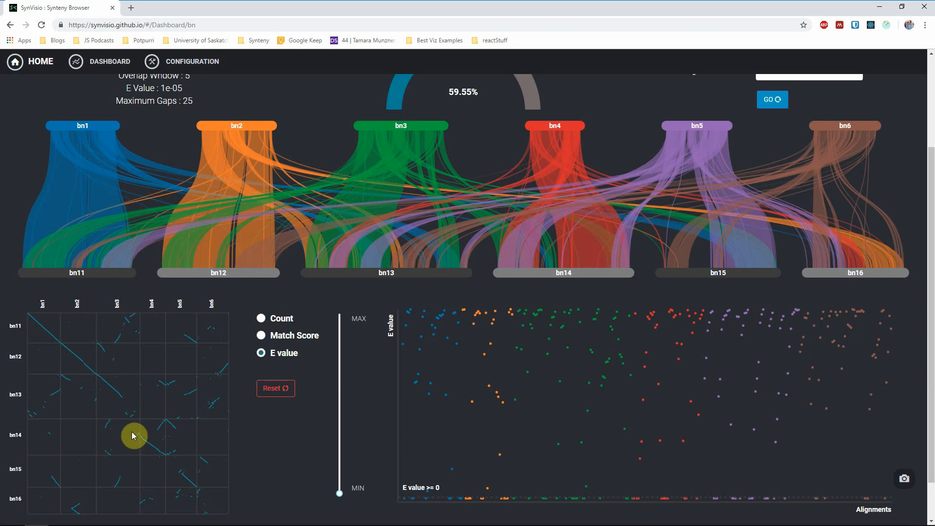
scroll(504, 404, "up", 1)
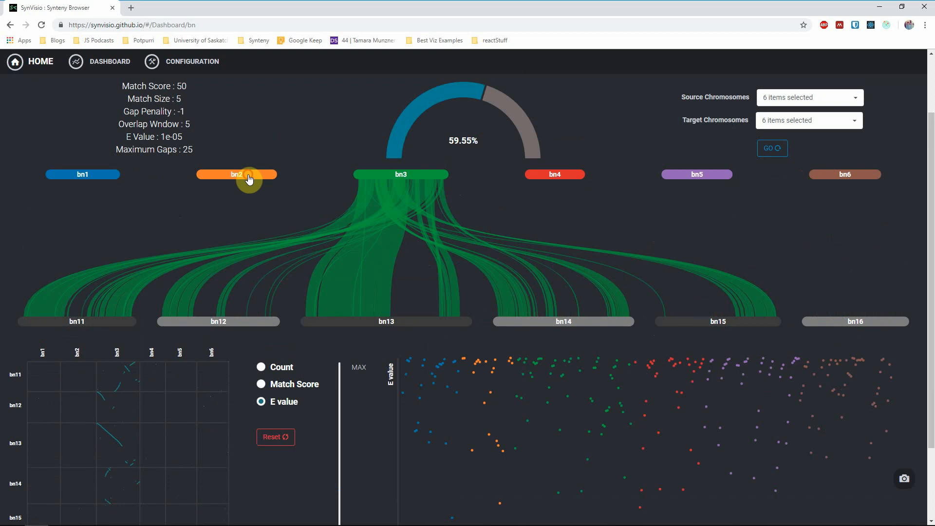
scroll(419, 242, "down", 1)
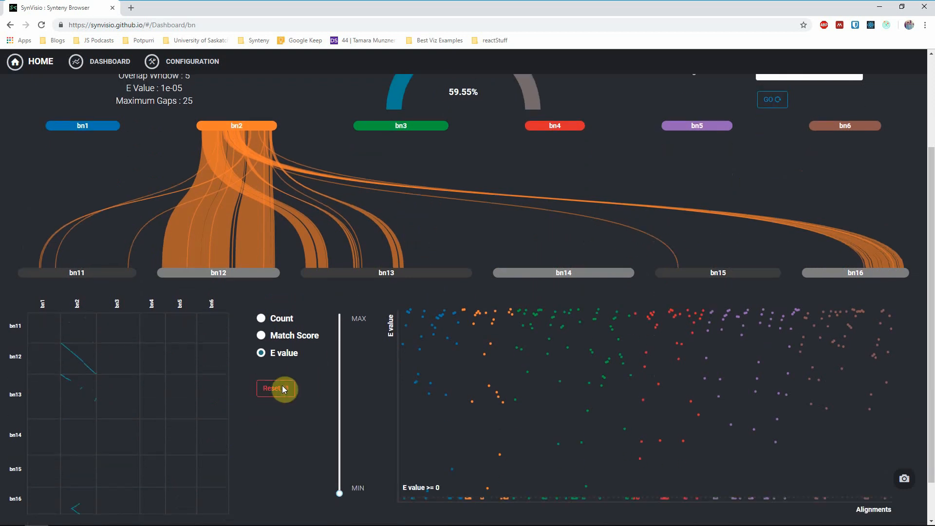
left_click(277, 388)
scroll(464, 388, "up", 1)
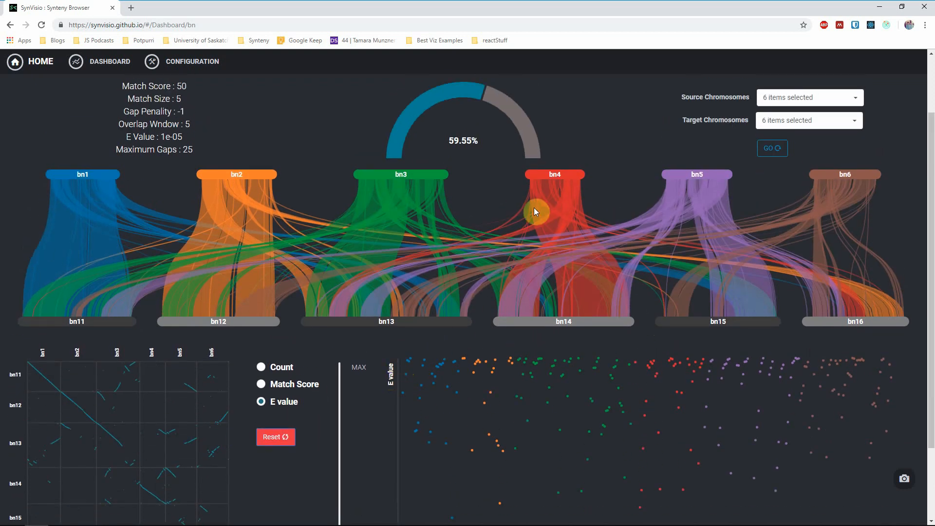
Step: Select source bn3 and target bn14 to open their chromosome-level view, with the E value threshold at its minimum
left_click(383, 179)
left_click(547, 318)
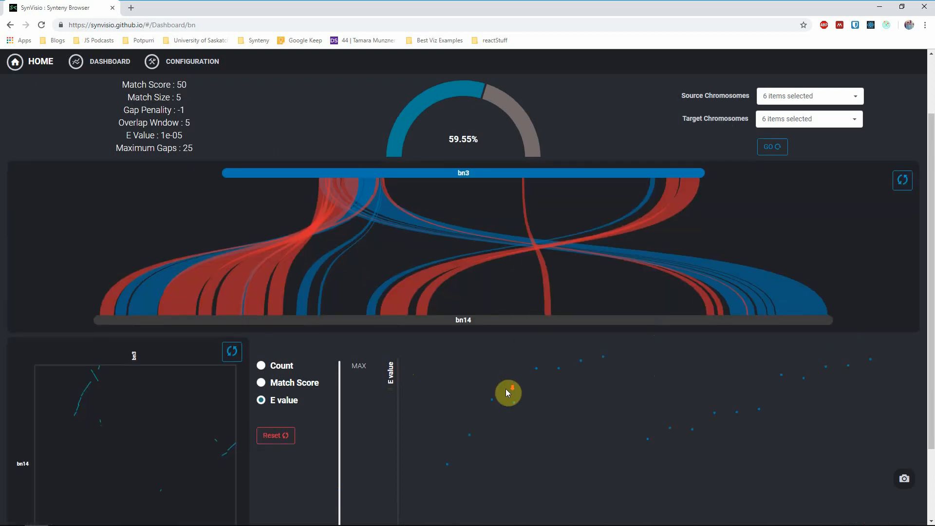
scroll(402, 414, "down", 1)
mouse_move(339, 491)
left_mouse_down()
mouse_move(361, 368)
mouse_move(338, 495)
left_mouse_up()
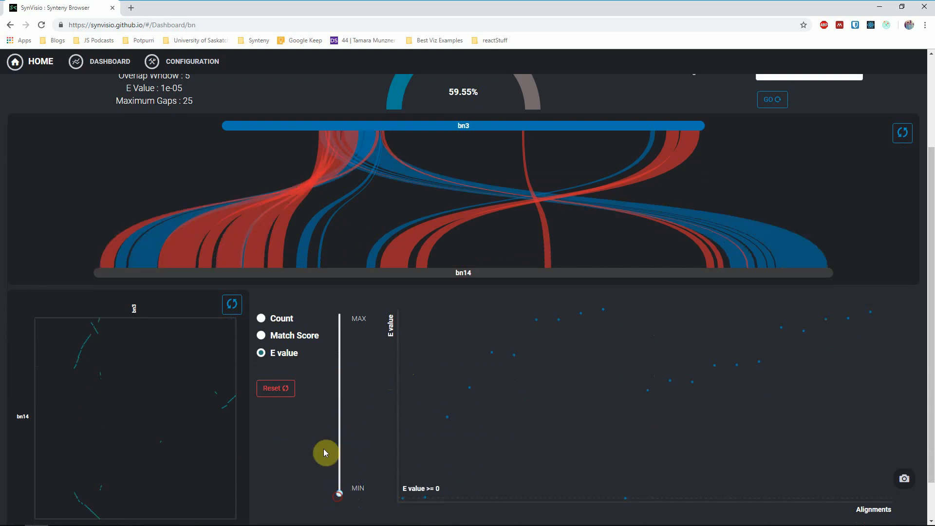
Step: Open the block view of the widest regular link between bn3 and bn14
scroll(327, 407, "up", 1)
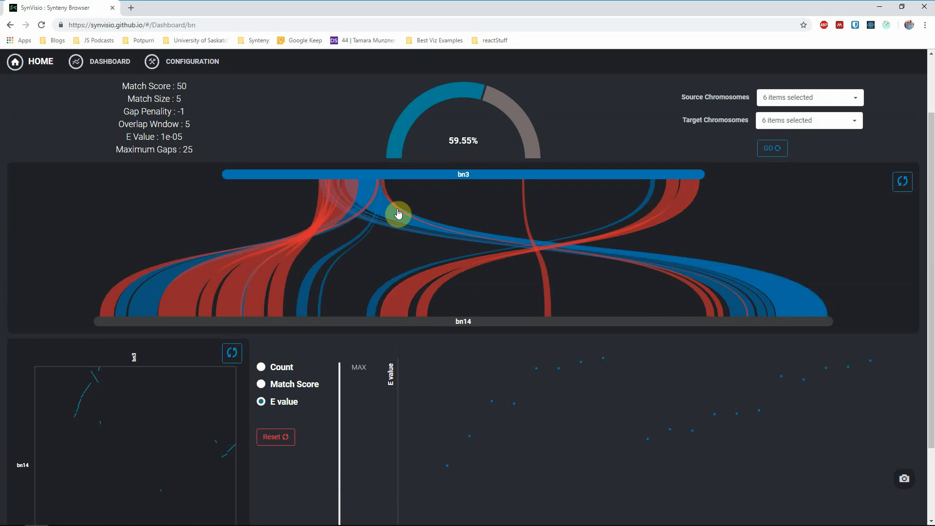
mouse_move(393, 215)
left_click(393, 215)
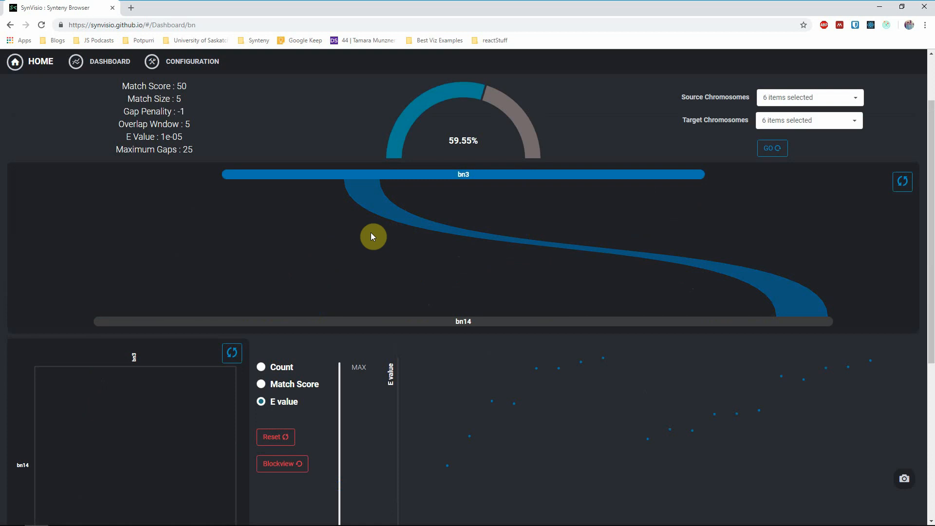
scroll(414, 238, "down", 1)
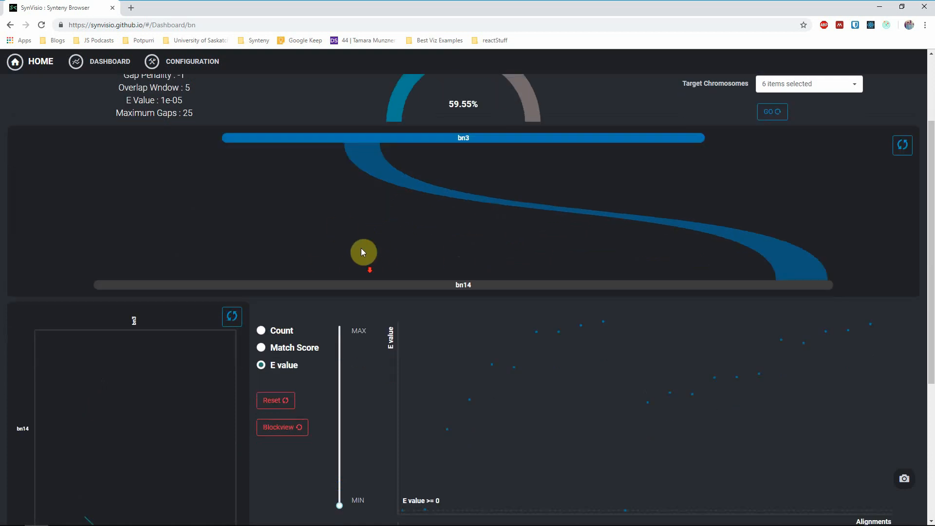
scroll(290, 377, "down", 5)
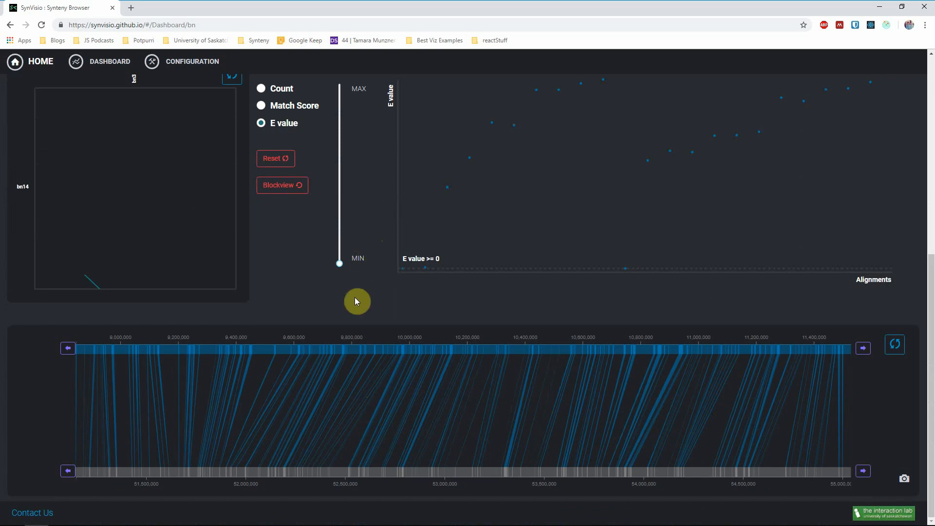
Step: Magnify and shift the bn3 to bn14 block view to examine the individual gene links near its start
left_click_drag(343, 388, 460, 413)
scroll(460, 414, "up", 6)
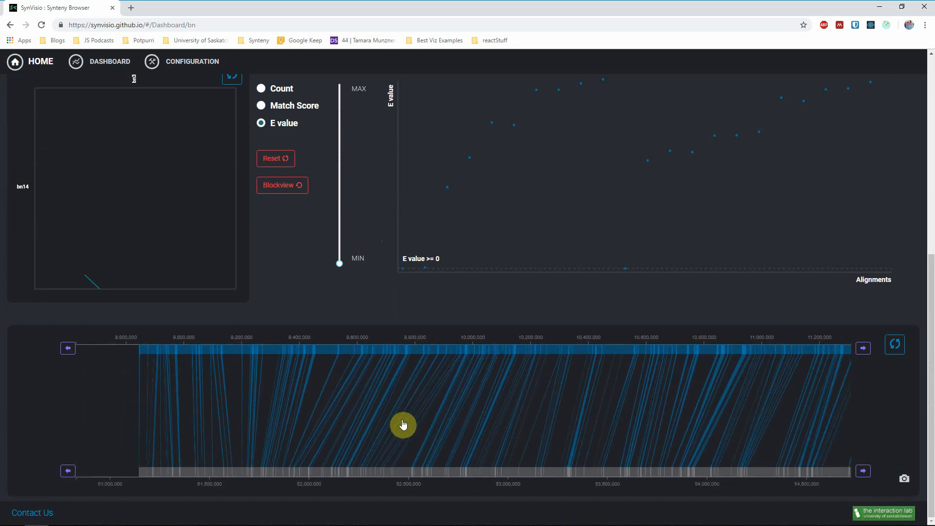
left_click_drag(307, 432, 641, 466)
scroll(319, 432, "up", 6)
scroll(376, 410, "up", 6)
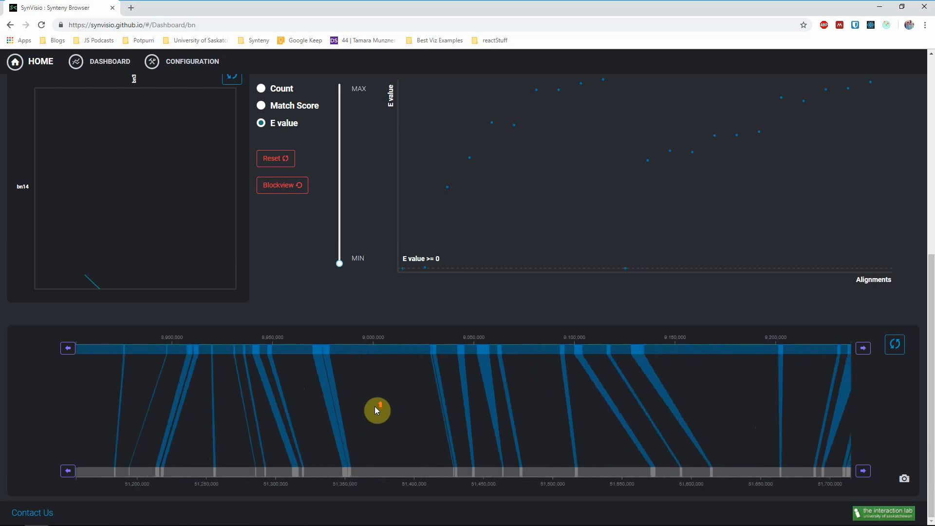
scroll(375, 407, "up", 4)
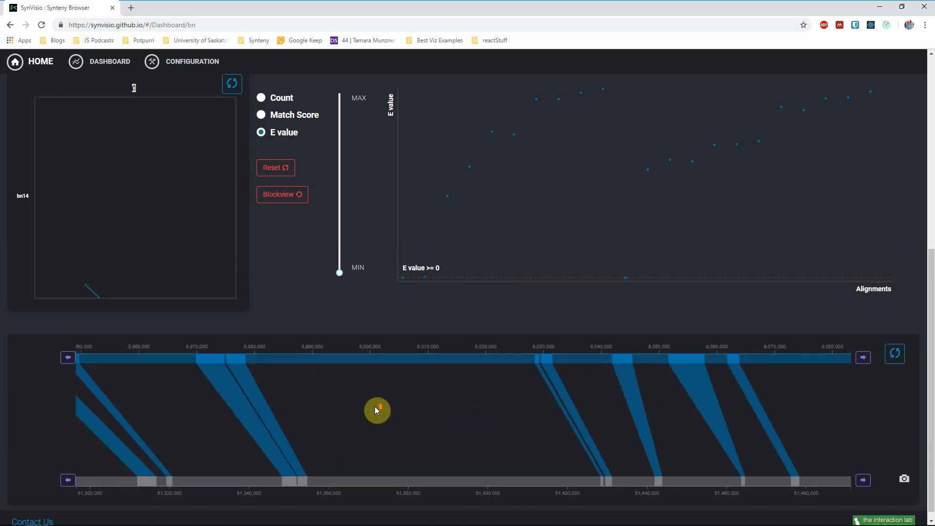
scroll(373, 358, "down", 1)
left_click_drag(279, 391, 522, 427)
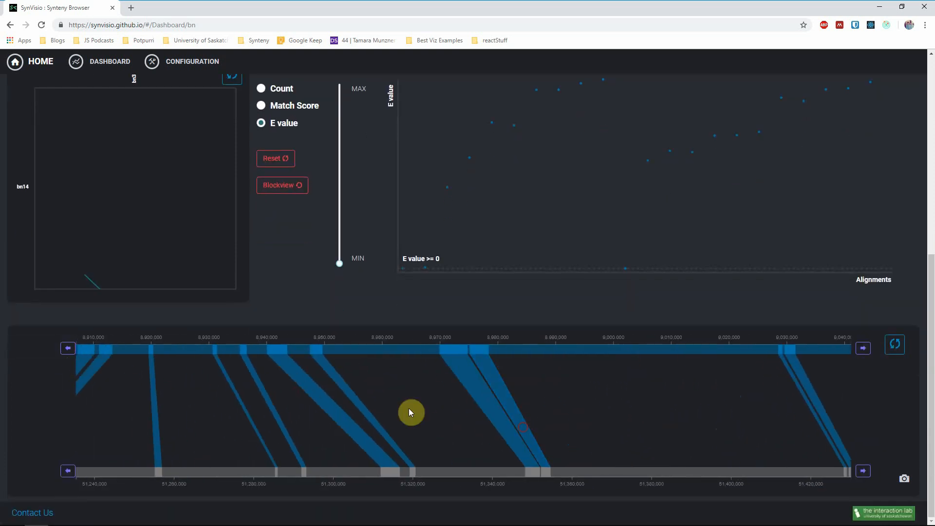
mouse_move(303, 383)
Step: Exit the block view to return to the bn3 to bn14 chromosome-level plots
scroll(297, 302, "up", 4)
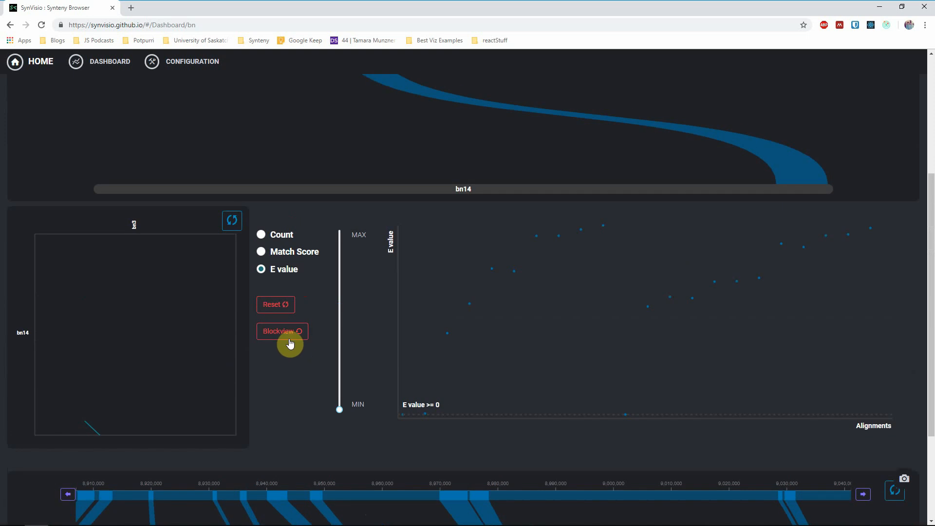
left_click(289, 337)
scroll(305, 370, "up", 2)
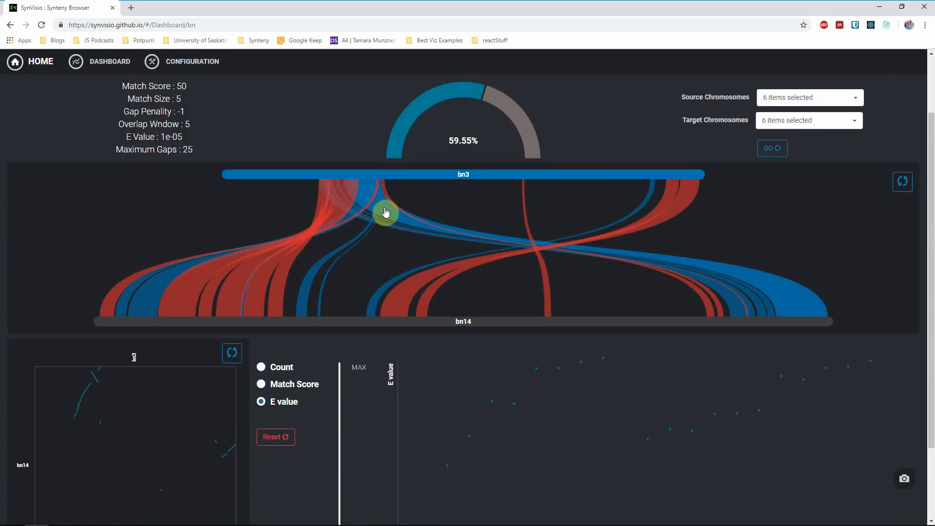
Step: Inspect the widest regular bn3 to bn14 link's details, reopen its block view, and return to the chromosome-level plots
mouse_move(391, 215)
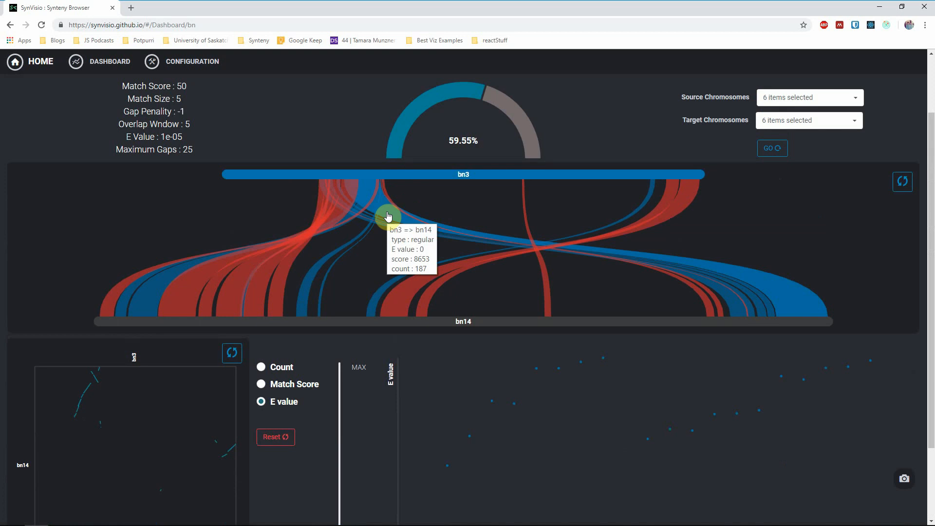
left_click(388, 211)
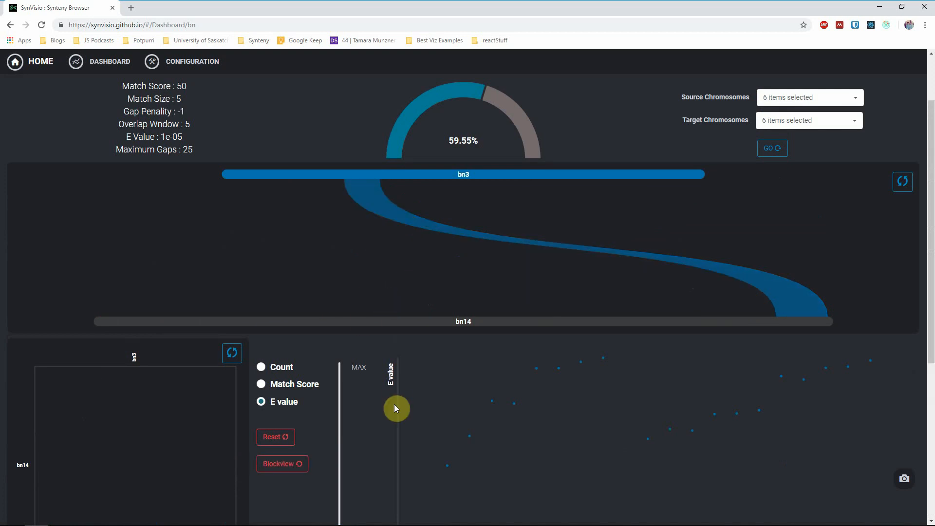
scroll(395, 408, "down", 5)
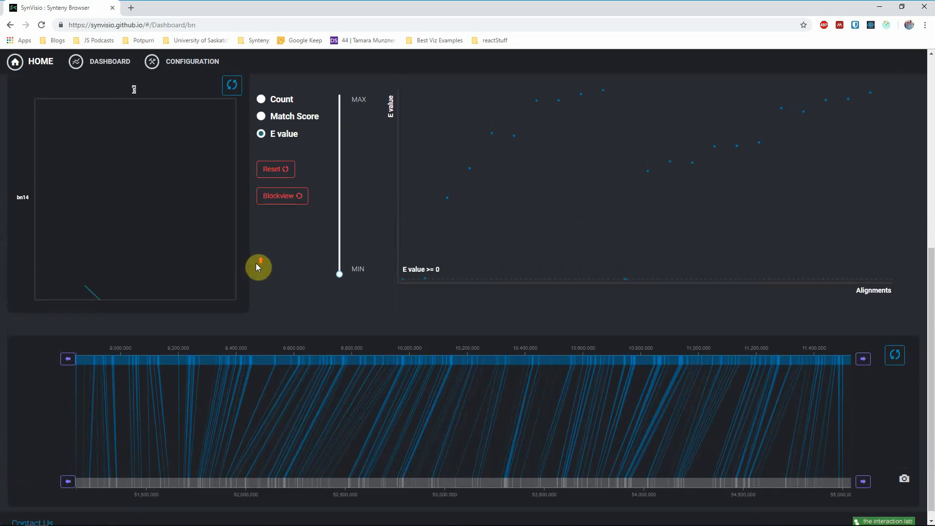
scroll(292, 292, "up", 3)
left_click(287, 333)
scroll(298, 365, "up", 2)
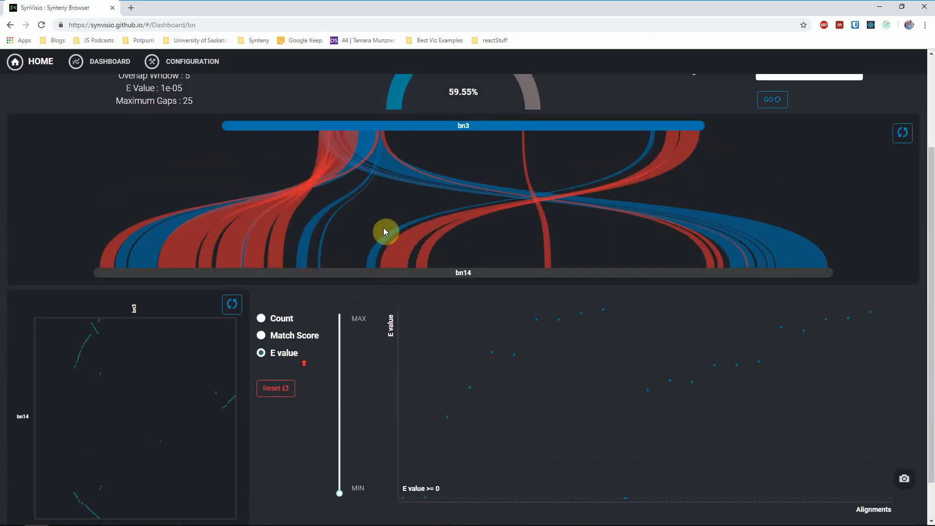
Step: Open the block view of the wide red link from the end of bn3 to bn14 and flip its bn14 gene track
left_click(403, 248)
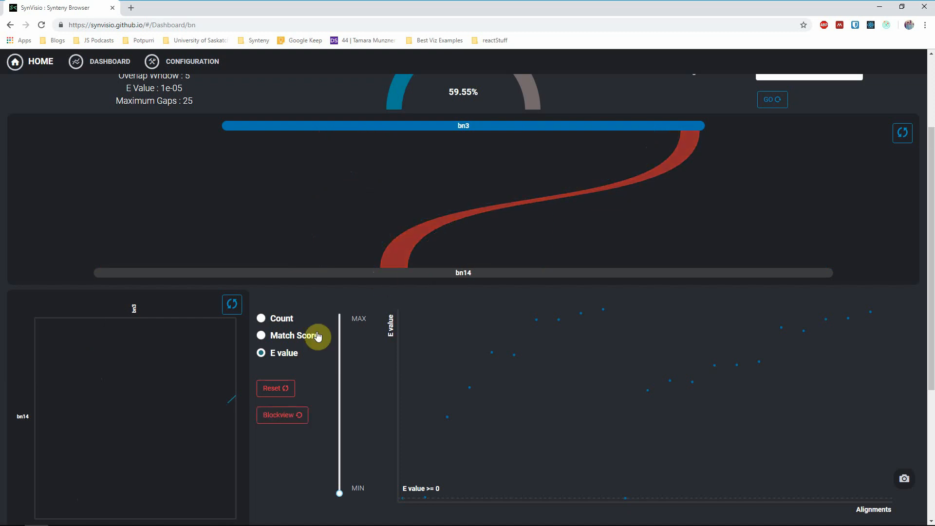
scroll(314, 344, "down", 1)
scroll(313, 342, "down", 4)
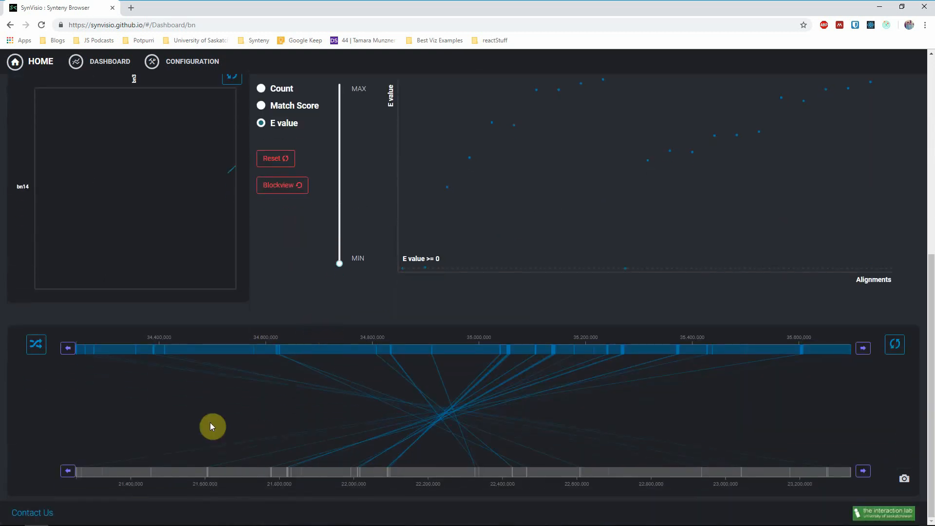
left_click(29, 352)
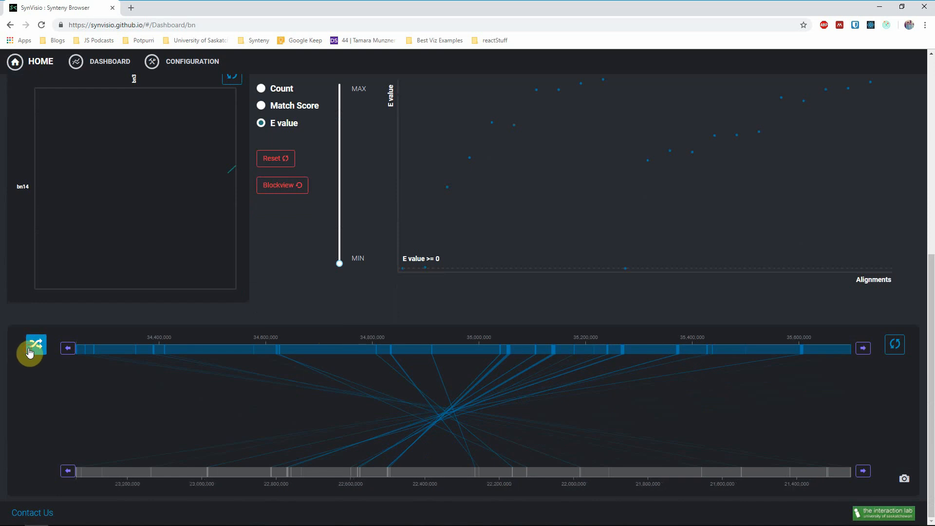
Step: Magnify and shift the flipped block view to examine the gene links near the start of the bn3 segment
left_click_drag(107, 393, 286, 430)
scroll(235, 423, "up", 3)
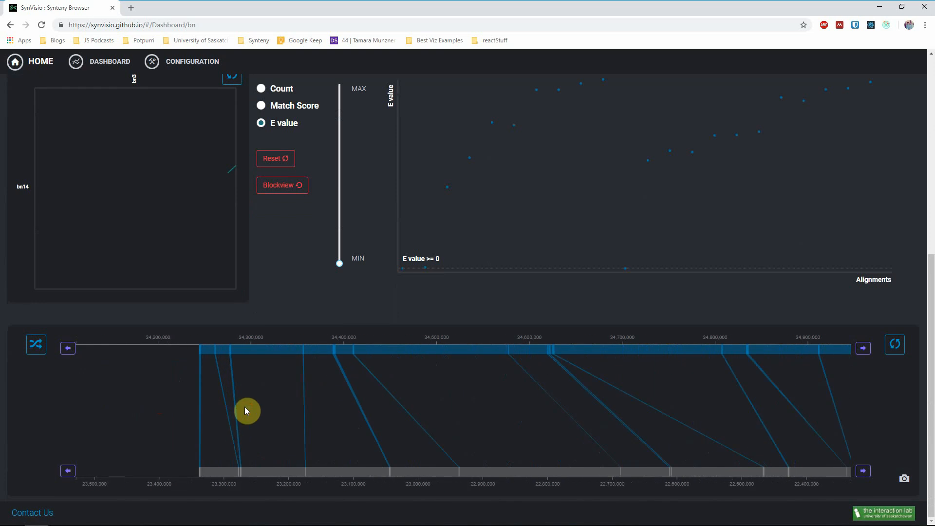
left_click_drag(244, 407, 361, 416)
scroll(361, 417, "up", 3)
left_click_drag(448, 431, 412, 415)
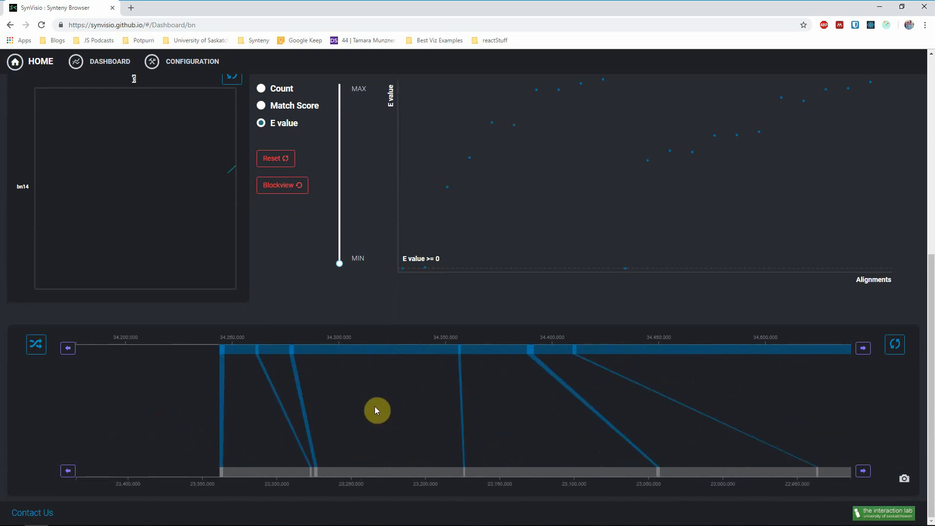
Step: Restore the block view's original orientation and scale, and flip the bn14 gene track again
left_click(43, 347)
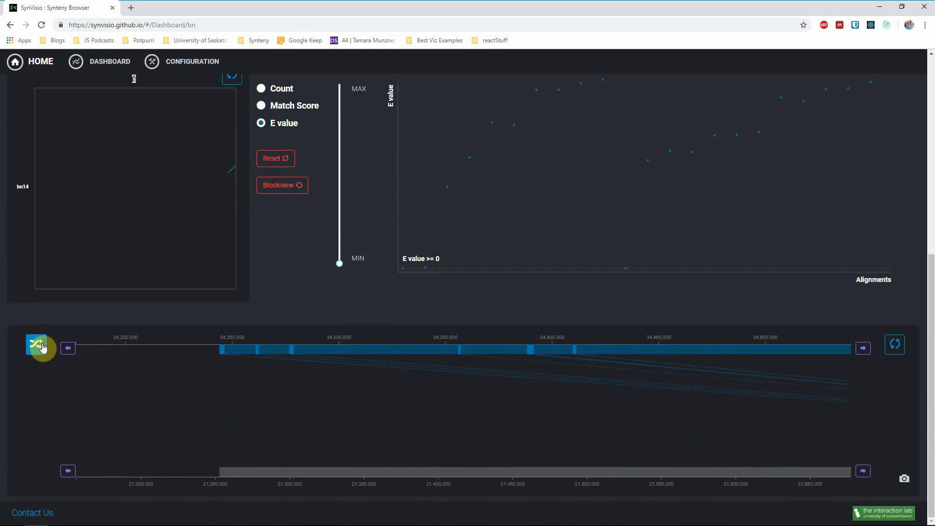
left_click(901, 345)
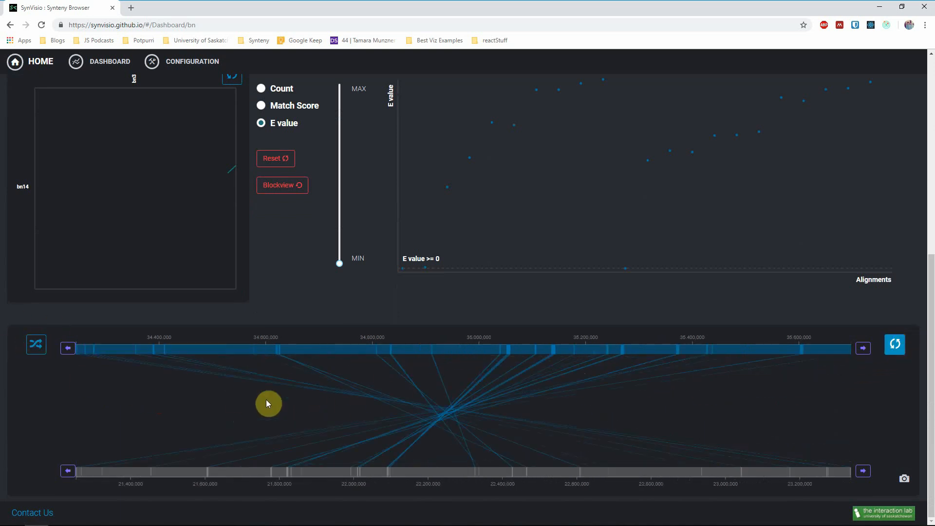
left_click(37, 350)
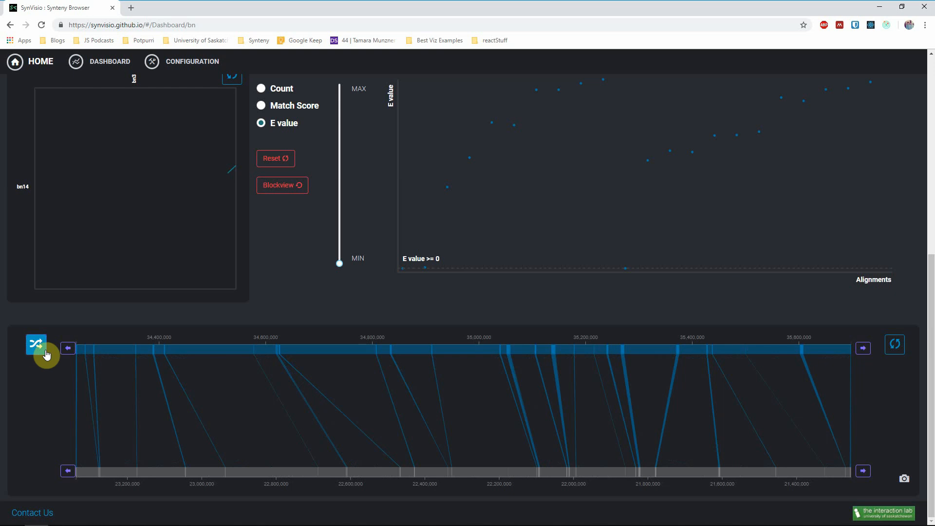
Step: Magnify the flipped block view, offset the bn3 track against bn14, and examine the gene links along the segment
left_click_drag(163, 429, 258, 441)
scroll(256, 437, "up", 5)
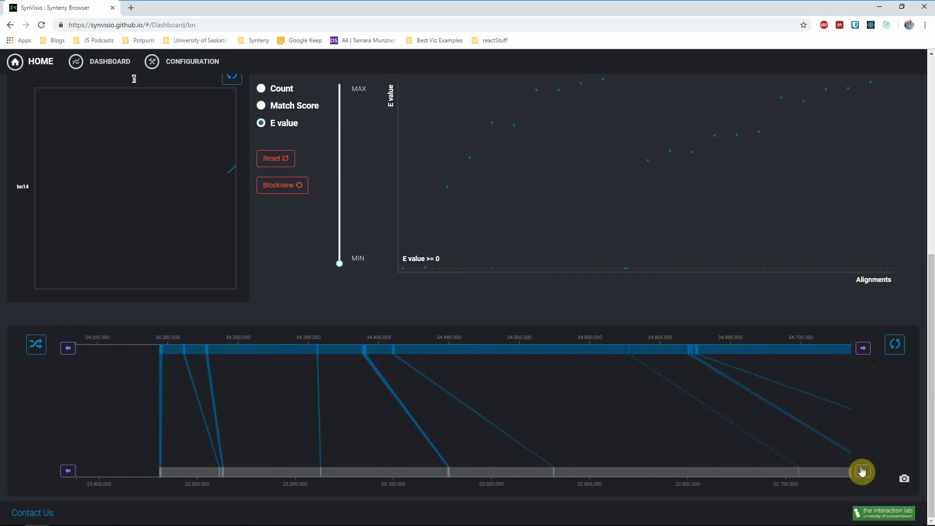
left_click(863, 349)
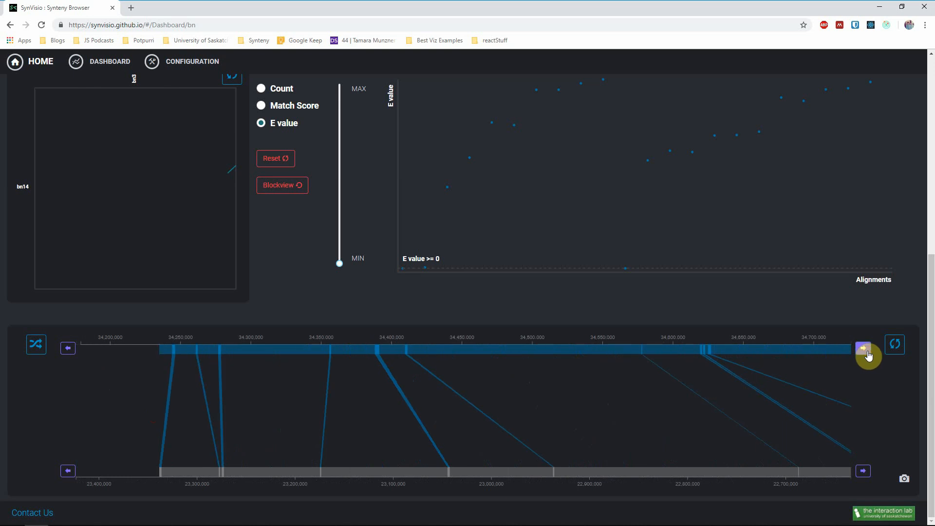
left_click(869, 356)
left_click(67, 348)
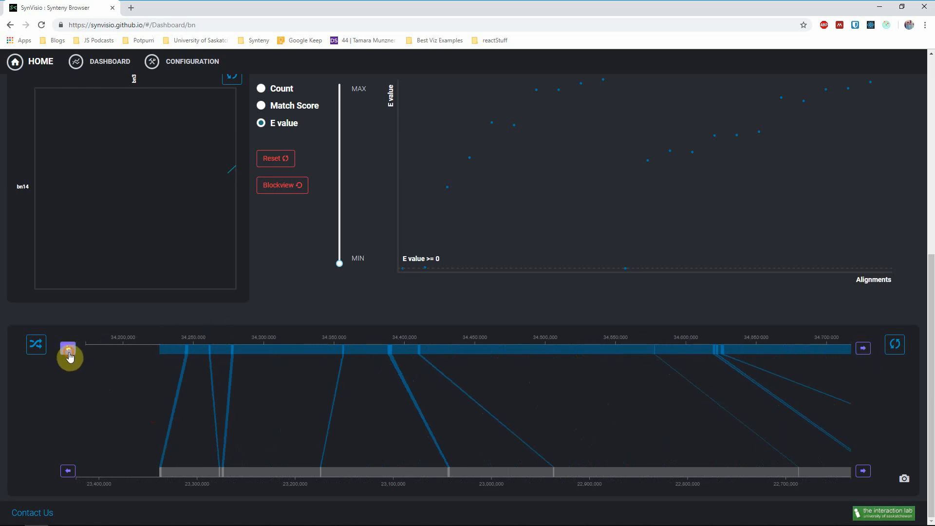
left_click_drag(395, 423, 388, 397)
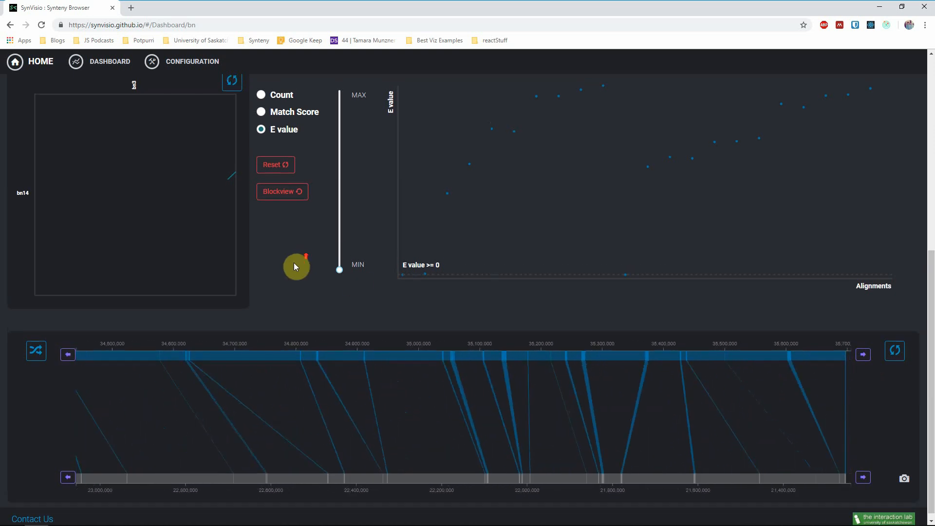
Step: Exit the block view and magnify the bn3 to bn14 dot plot around its small isolated alignments
scroll(297, 283, "up", 2)
left_click(298, 287)
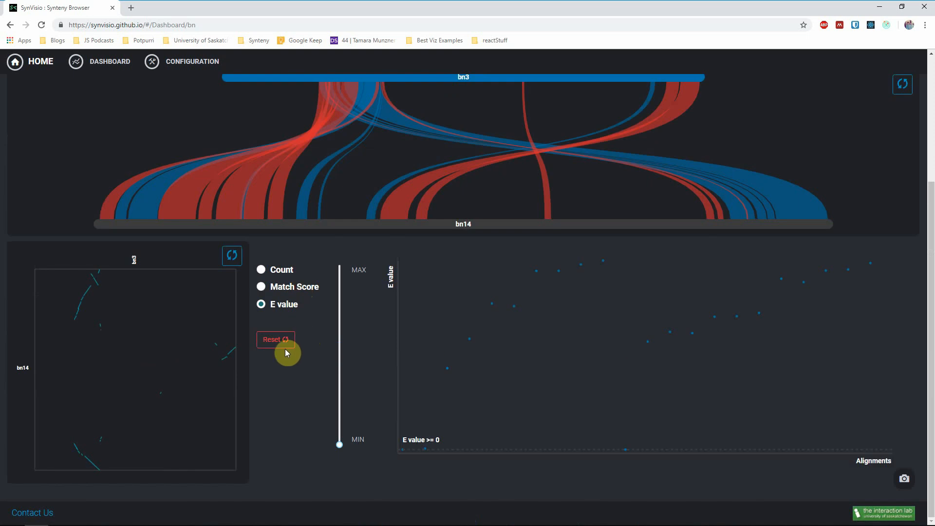
scroll(125, 336, "up", 6)
left_click_drag(97, 303, 141, 332)
scroll(168, 358, "up", 4)
left_click_drag(145, 366, 185, 328)
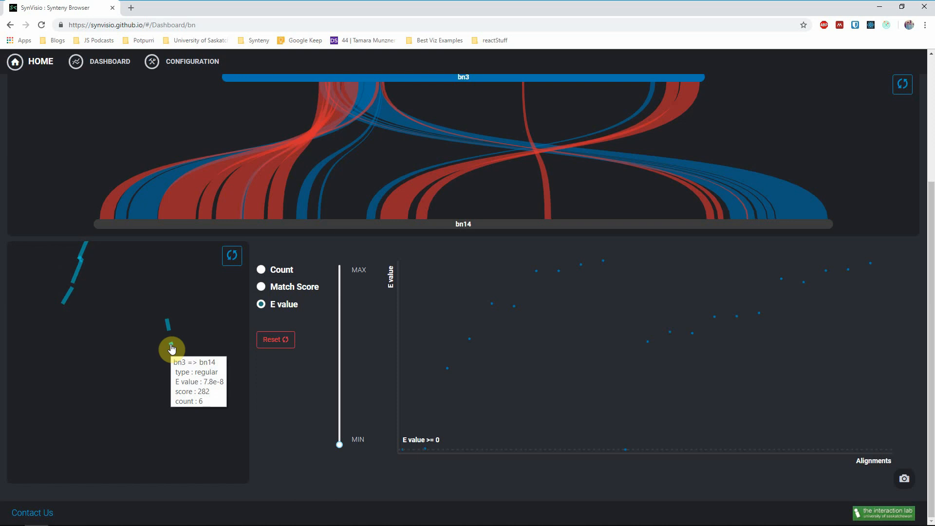
Step: Open the block view of the tiny regular alignment in the magnified dot plot and examine its last gene links
left_click(171, 347)
scroll(288, 353, "down", 2)
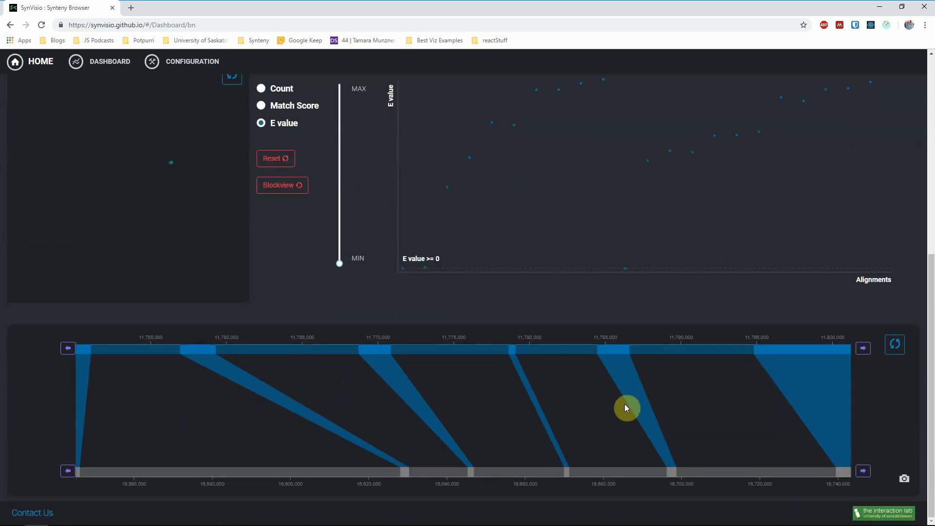
left_click_drag(624, 407, 364, 417)
mouse_move(548, 386)
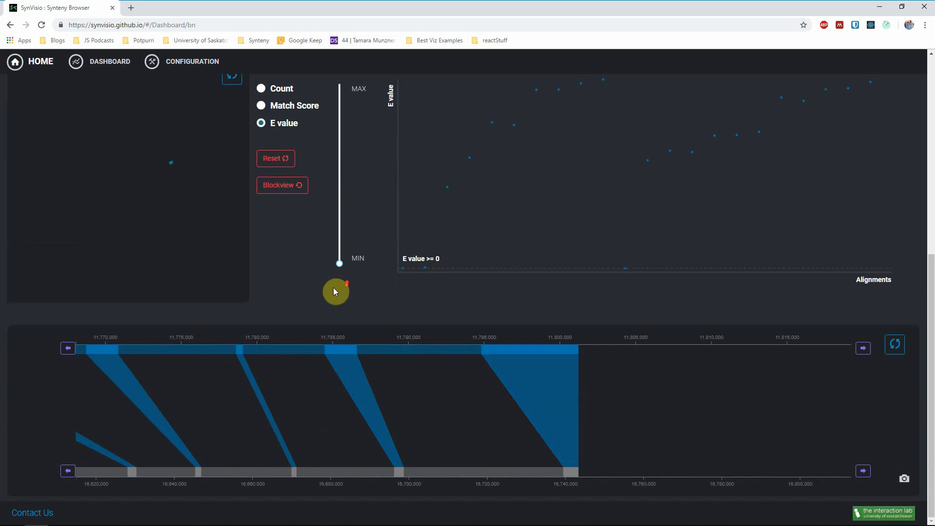
Step: Exit the block view and reset the dashboard to the full plot of all selected chromosomes
scroll(333, 287, "up", 2)
left_click(284, 284)
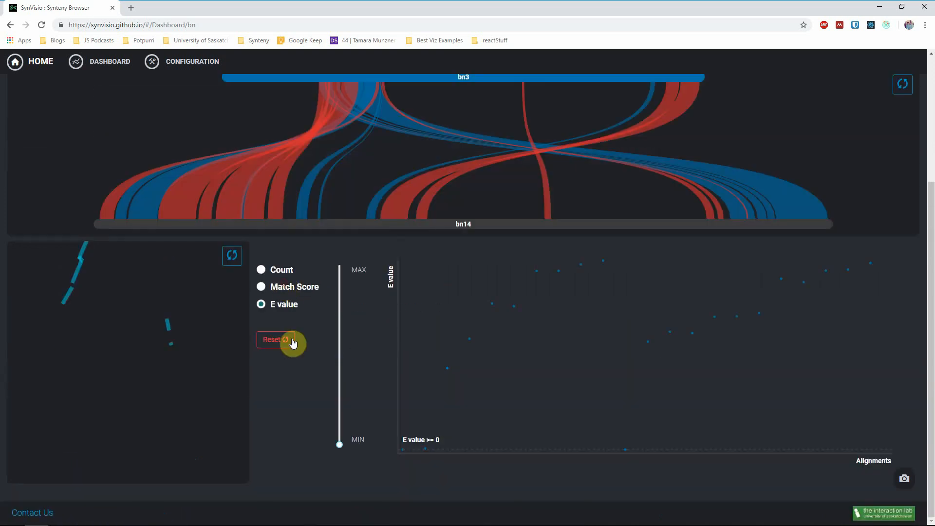
scroll(291, 366, "up", 1)
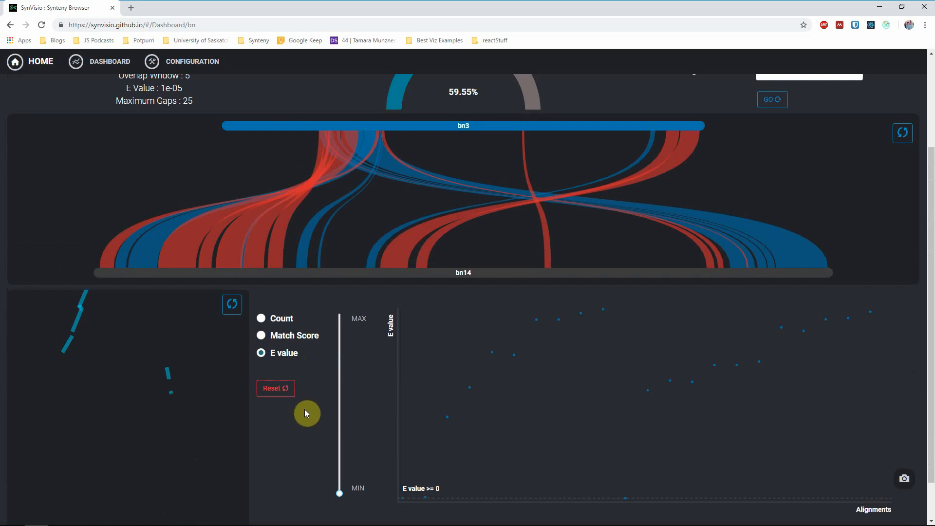
left_click(290, 390)
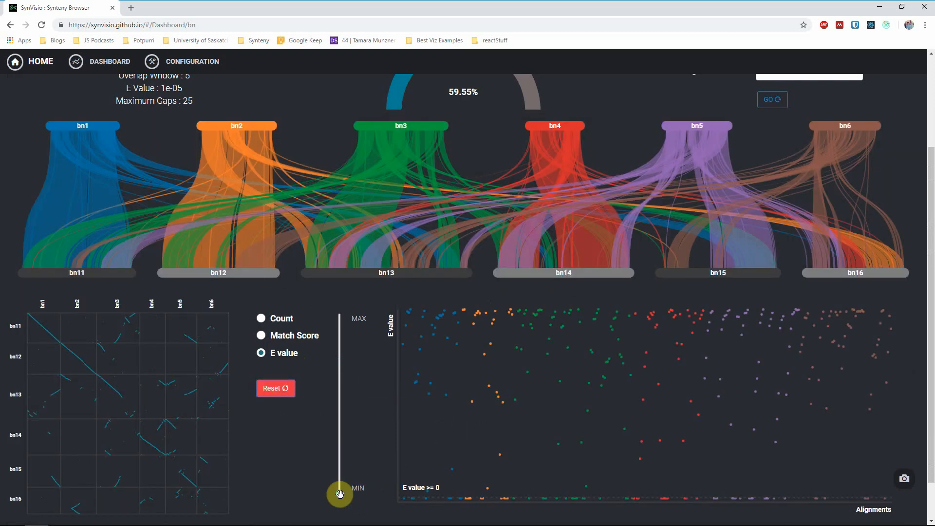
Step: Review the Snapshot Store and the full synteny plots, and store the all-chromosome state as a snapshot
scroll(317, 421, "up", 2)
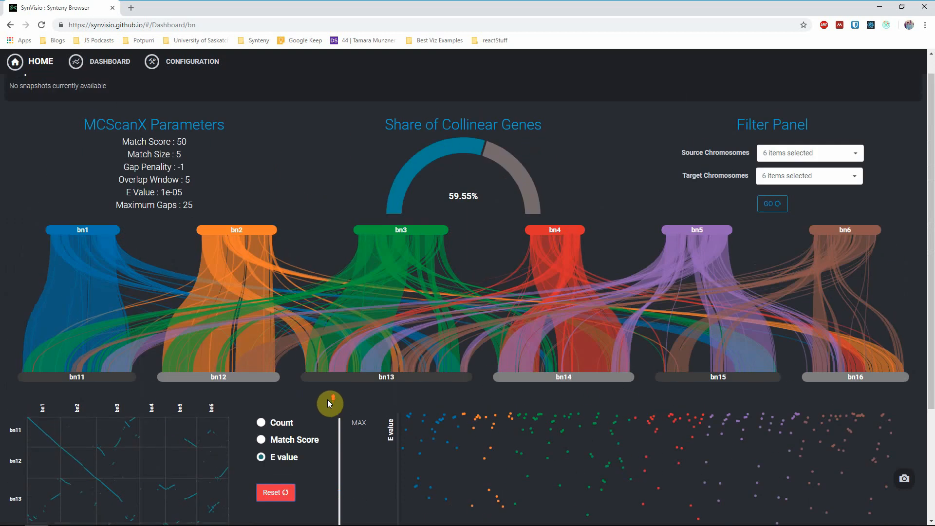
scroll(327, 399, "up", 1)
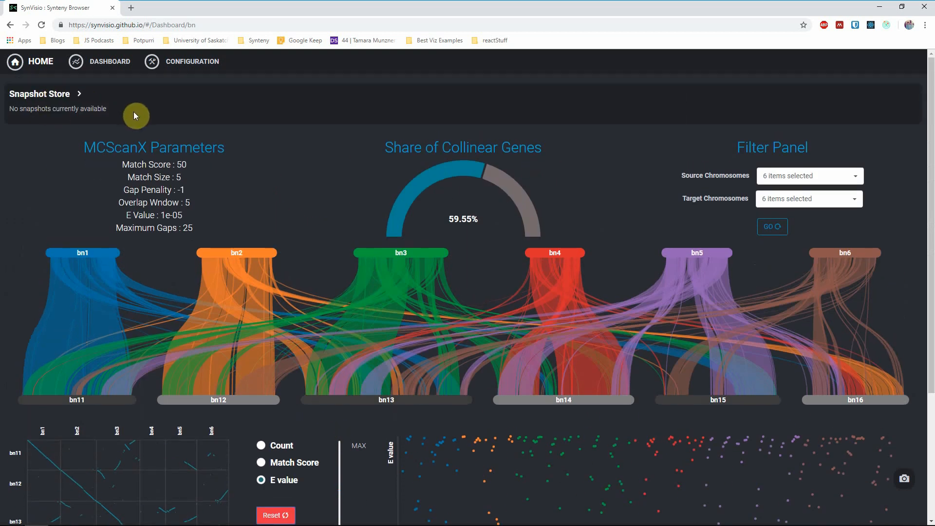
scroll(241, 184, "down", 1)
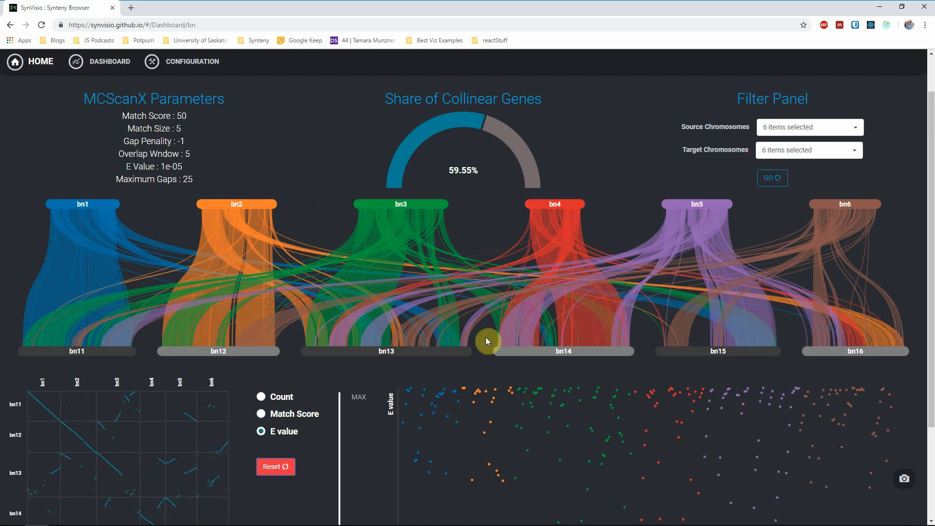
scroll(489, 334, "up", 1)
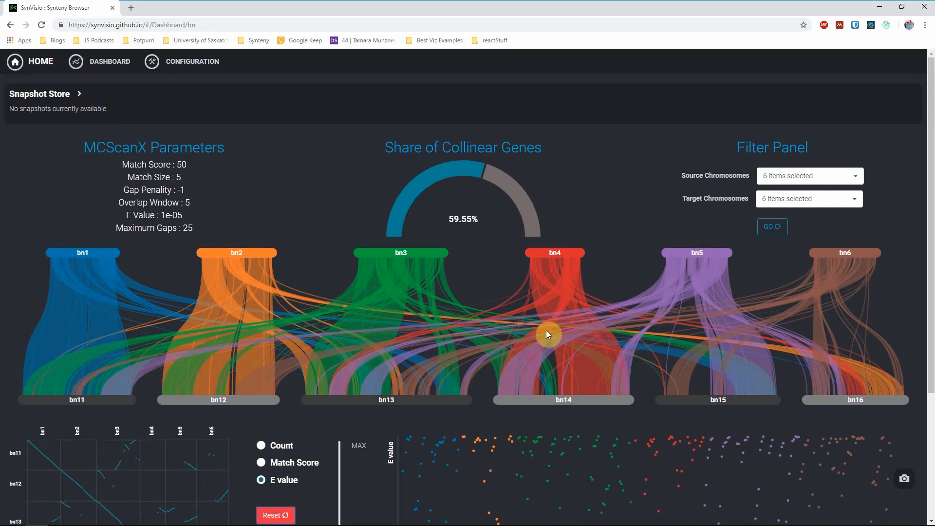
scroll(545, 331, "down", 2)
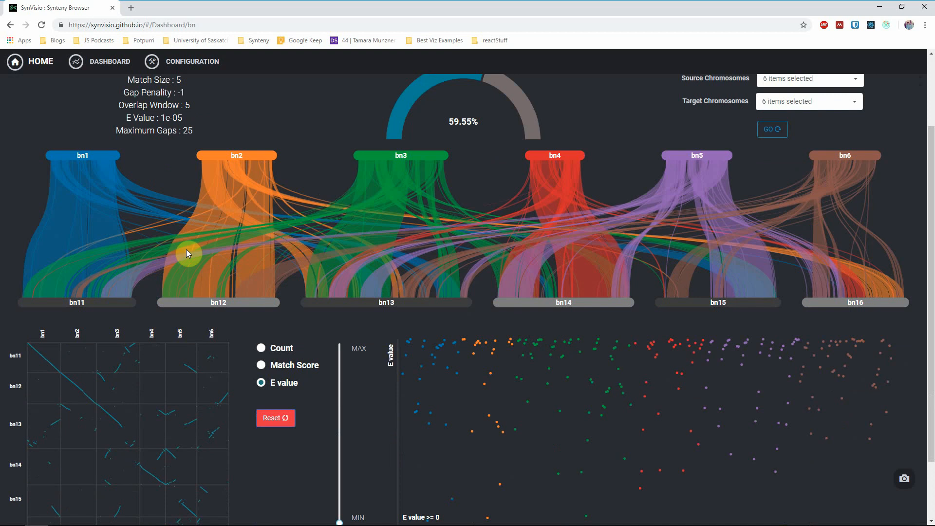
scroll(513, 390, "down", 1)
scroll(515, 384, "up", 2)
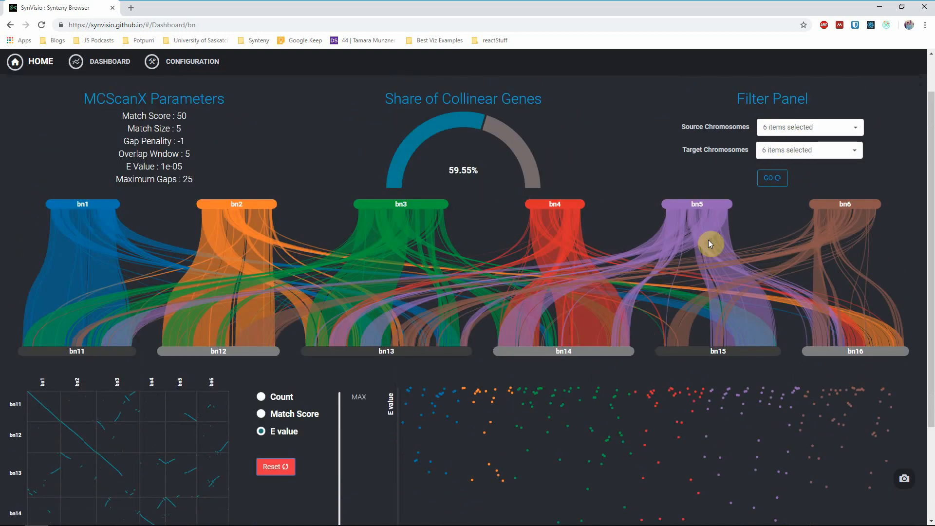
left_click(905, 480)
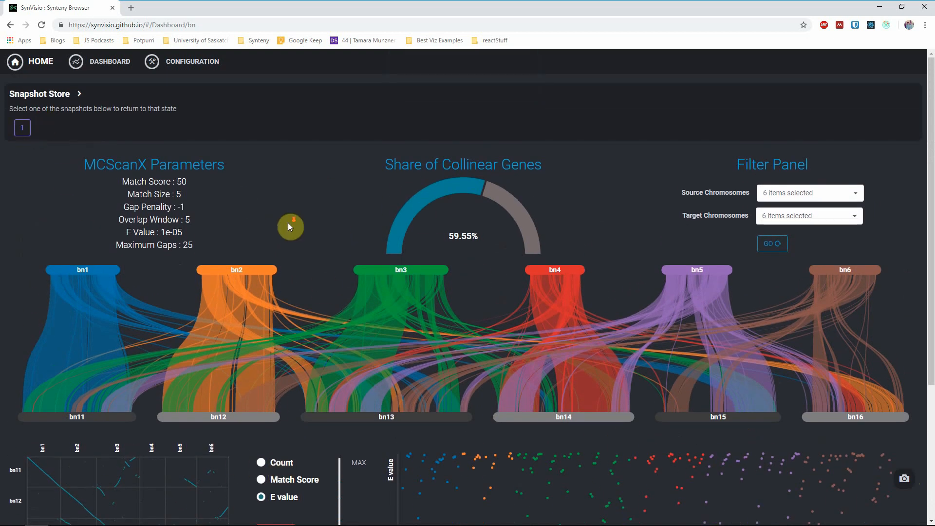
Step: Isolate the links of source chromosome bn4 and open its chromosome-level comparison with bn16
scroll(288, 223, "down", 3)
scroll(340, 297, "down", 1)
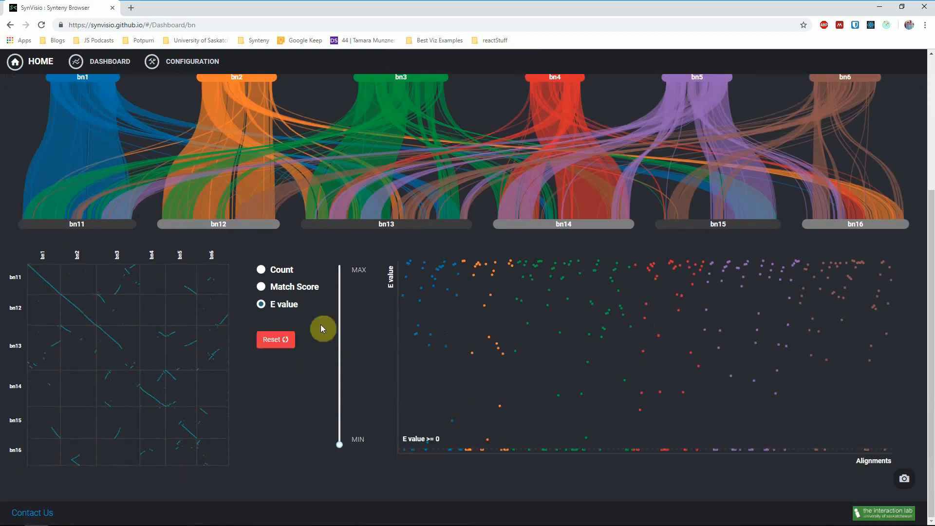
scroll(573, 142, "up", 1)
left_click(573, 134)
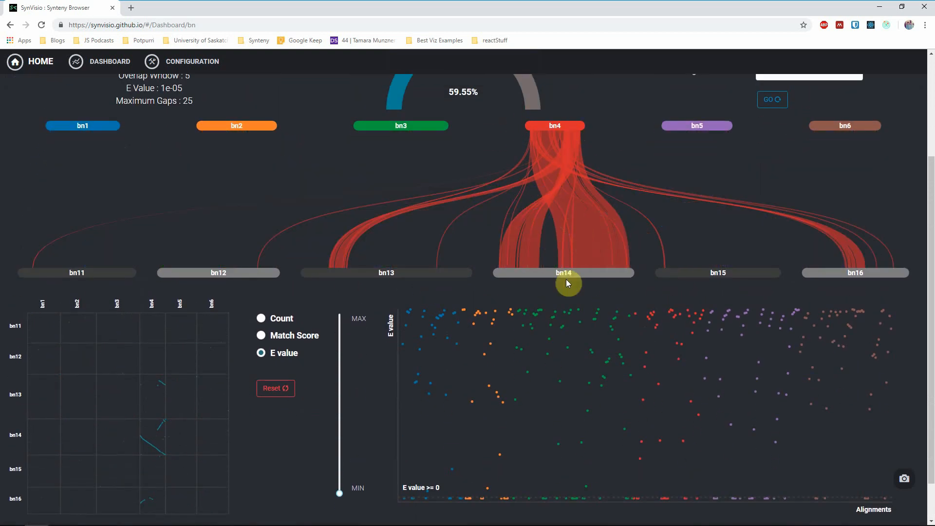
left_click(824, 269)
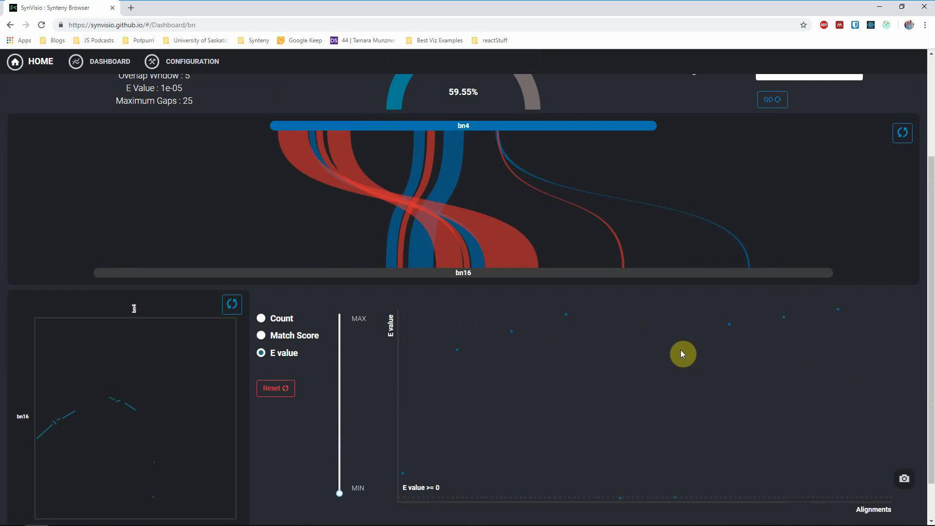
Step: Open the block view of the widest red bn4 to bn16 link, flip its bn16 track, and magnify the gene links
left_click(484, 223)
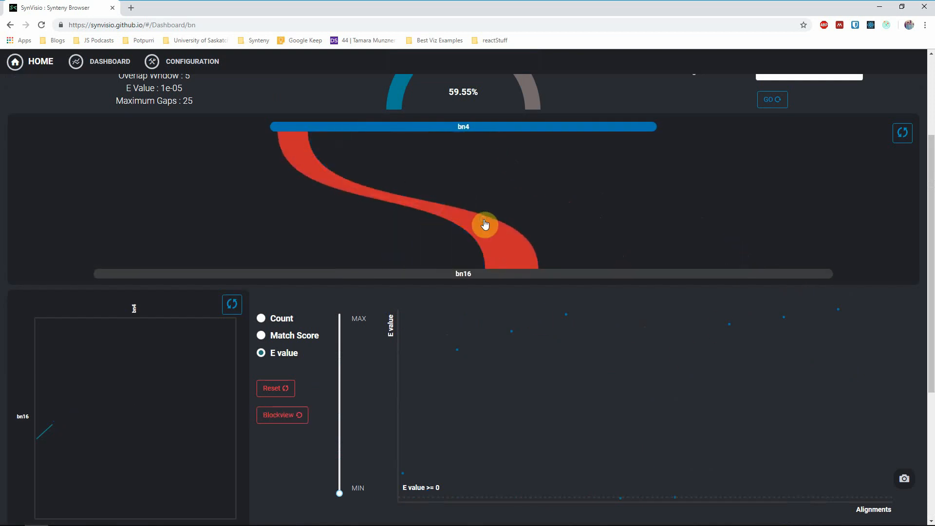
scroll(479, 330, "down", 5)
left_click(35, 343)
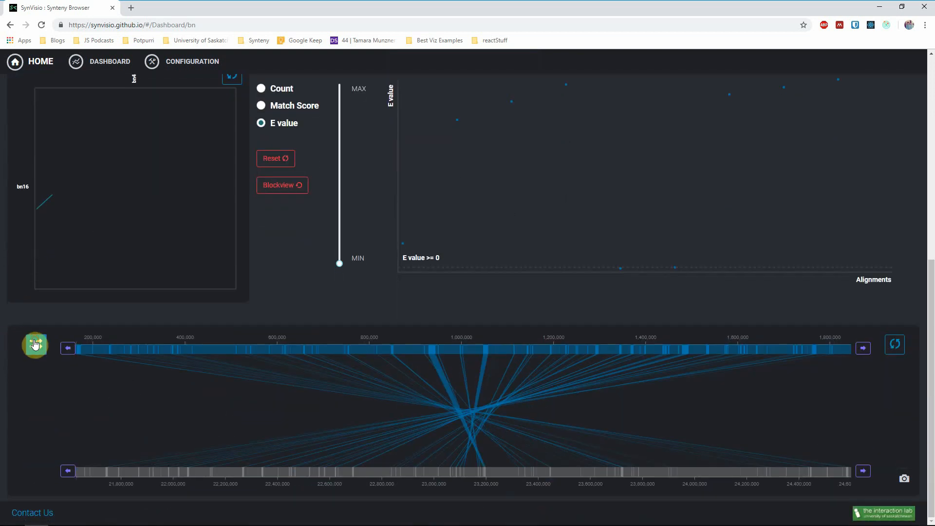
left_click_drag(463, 428, 645, 431)
scroll(452, 433, "up", 6)
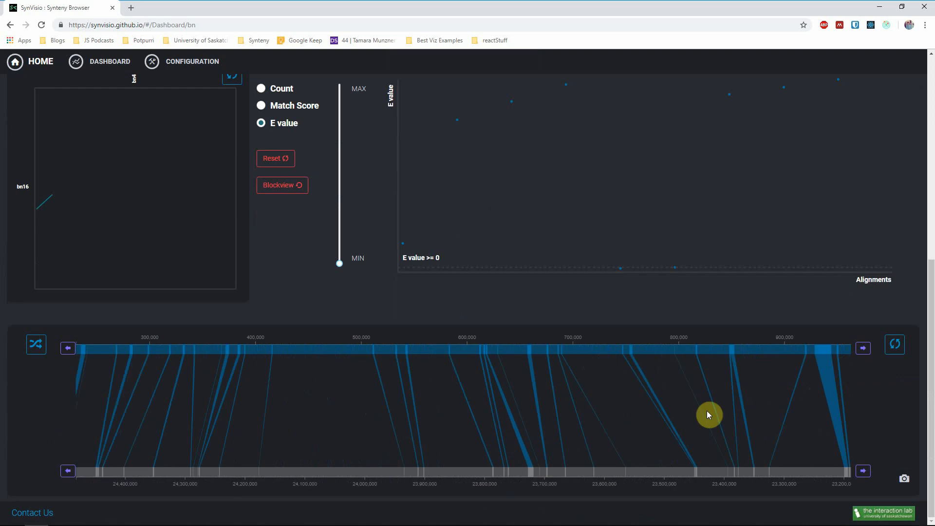
Step: Store the current bn4 to bn16 link view as a snapshot and bring up the Snapshot Store
scroll(912, 364, "up", 4)
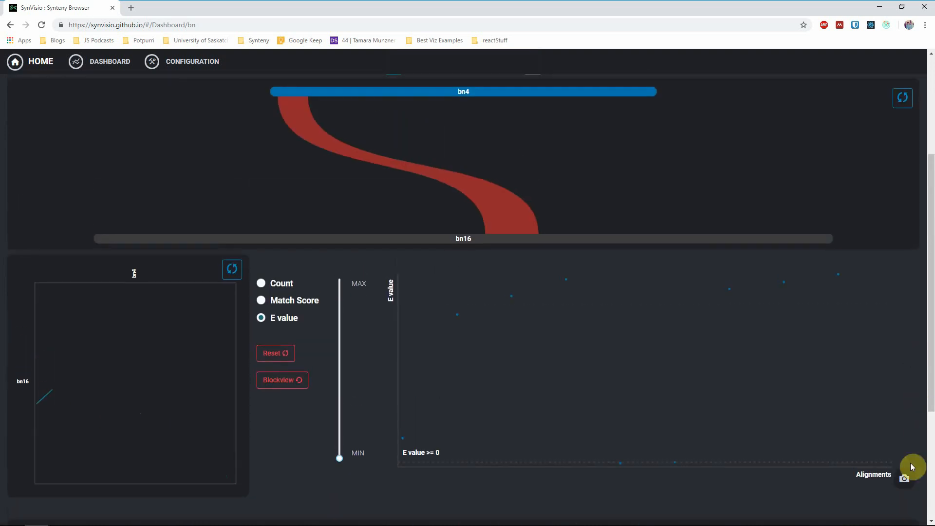
left_click(908, 484)
scroll(589, 399, "up", 2)
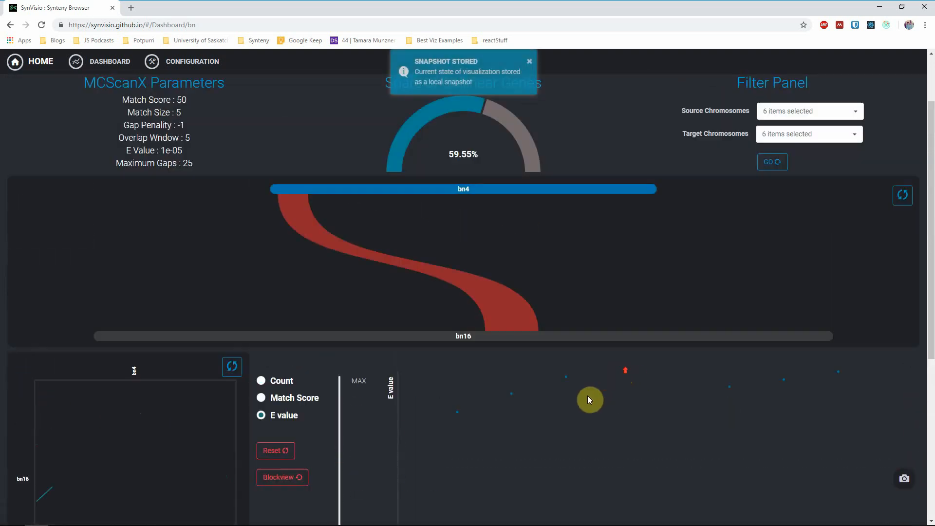
scroll(457, 439, "up", 2)
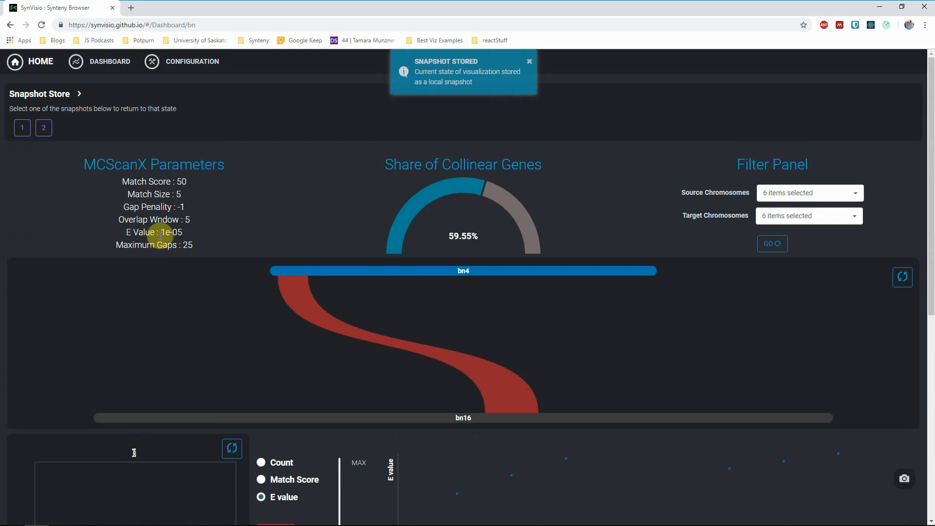
Step: Replace the source chromosome selection with bn7, bn8 and bn9 in the Filter Panel
scroll(407, 448, "down", 2)
scroll(504, 423, "up", 2)
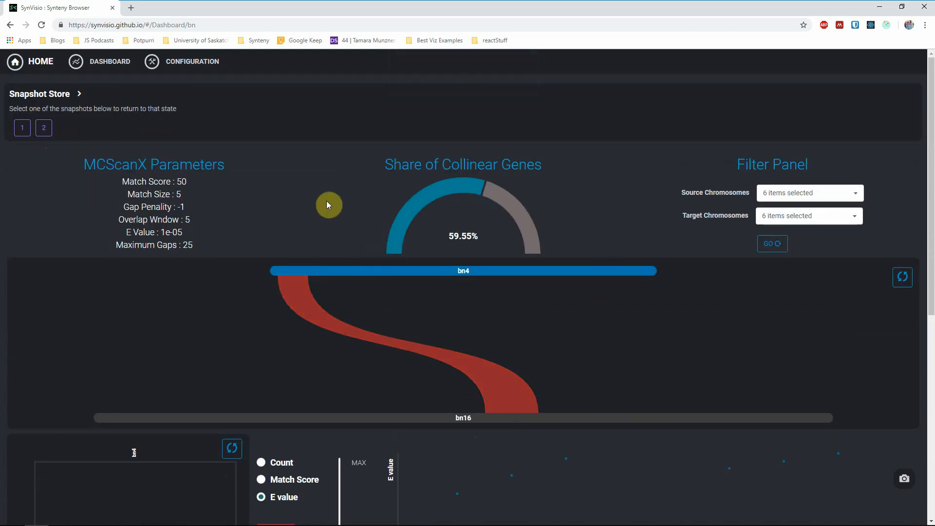
left_click(801, 192)
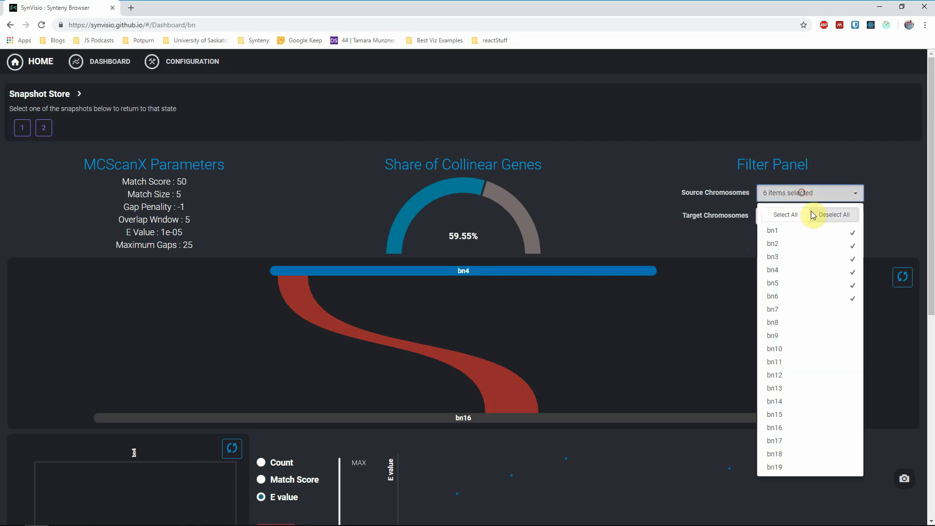
left_click(818, 216)
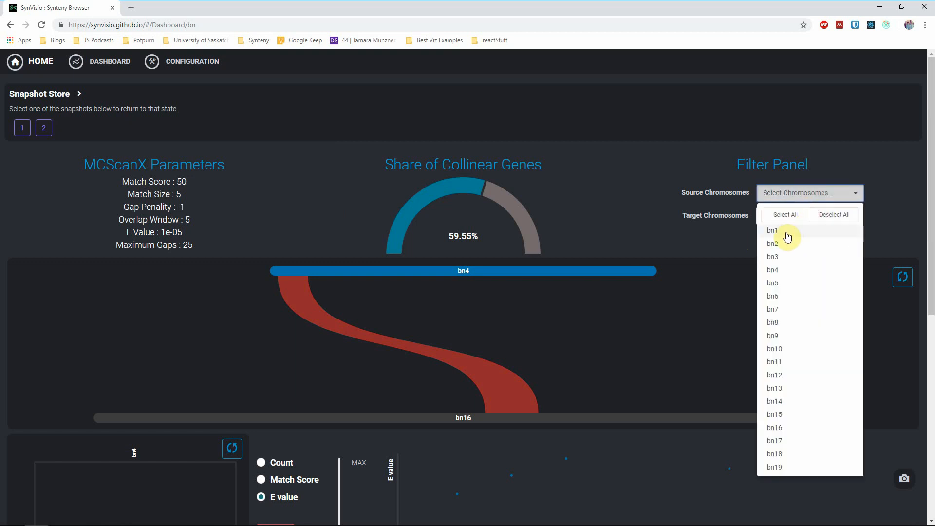
left_click(783, 310)
left_click(779, 323)
left_click(779, 336)
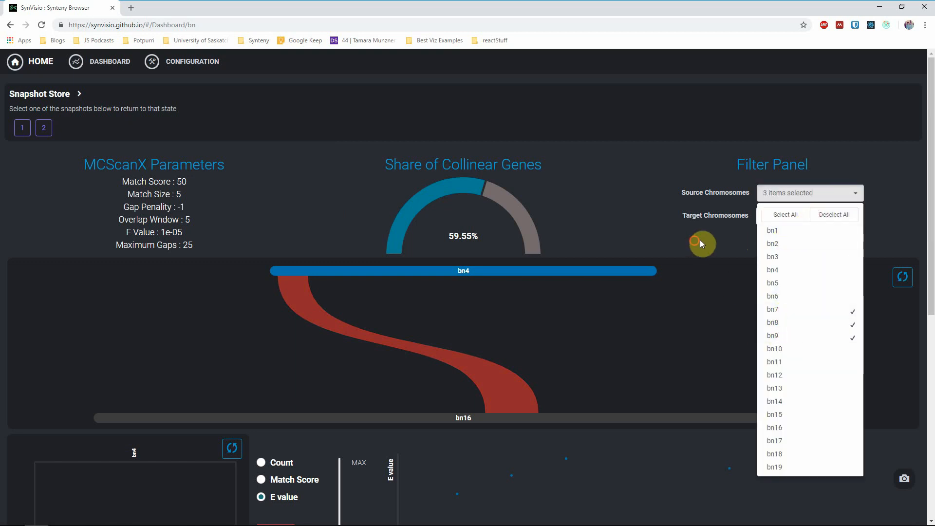
left_click(701, 243)
Step: Replace the target chromosome selection with bn17, bn18 and bn19, and regenerate the synteny plots
left_click(765, 215)
left_click(834, 237)
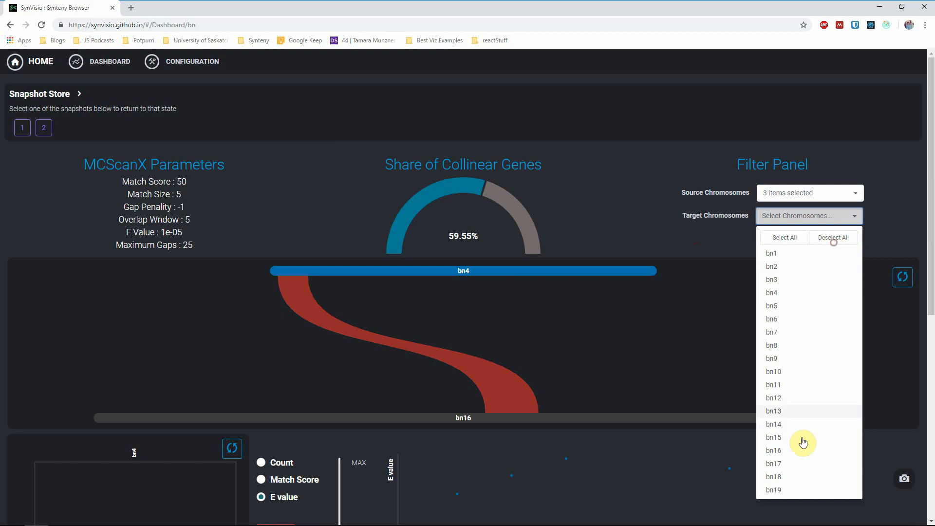
left_click(789, 467)
left_click(782, 478)
left_click(781, 490)
left_click(725, 242)
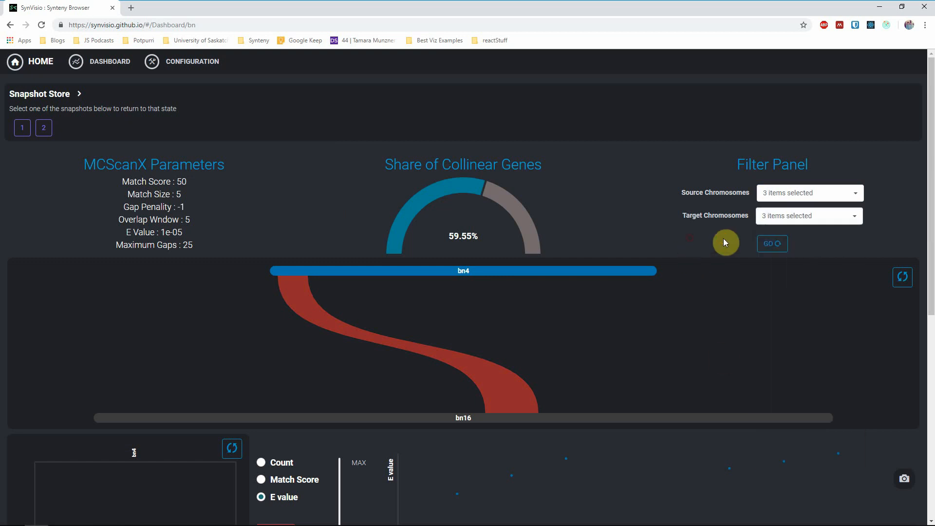
left_click(773, 246)
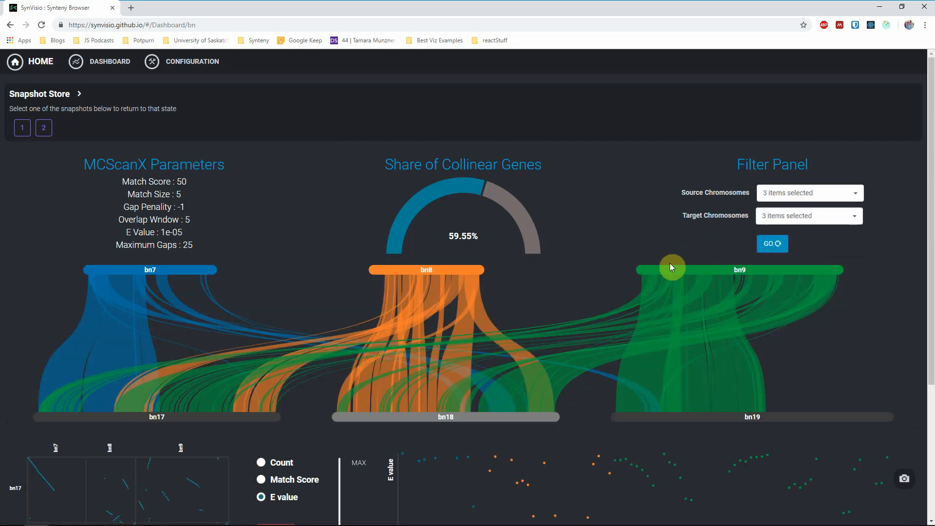
Step: Store the bn7–bn9 view as a snapshot, and isolate the links of source chromosome bn9 in a further snapshot
left_click(905, 483)
left_click(716, 271)
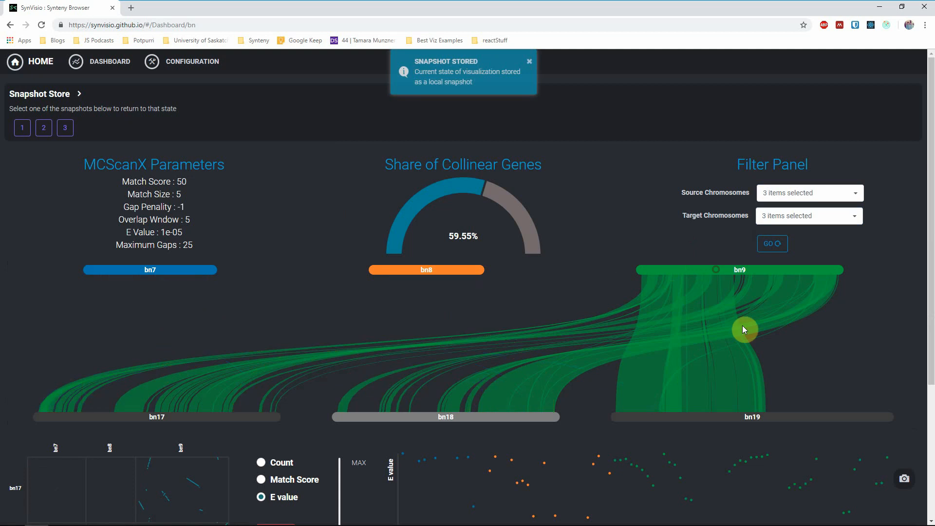
left_click(903, 482)
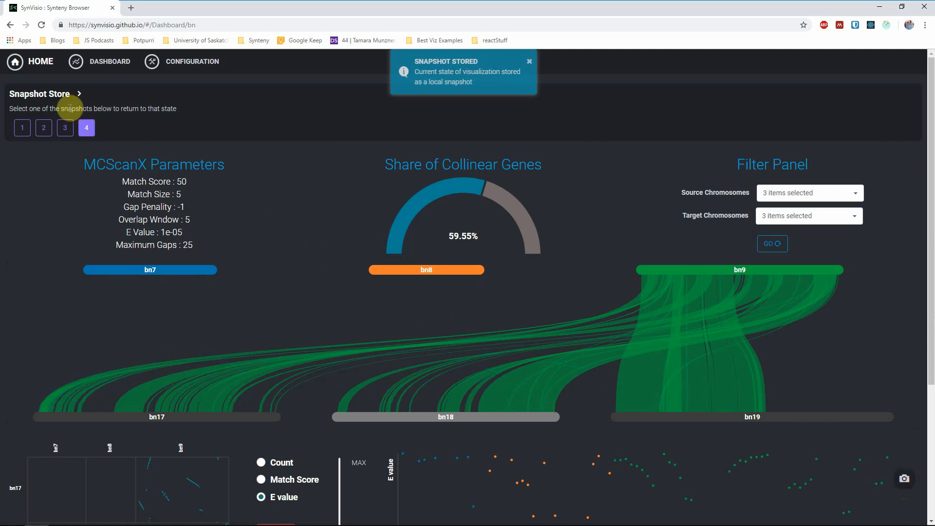
Step: Restore snapshot 1 and examine its link view, dot plot and E value scatter plot
left_click(23, 129)
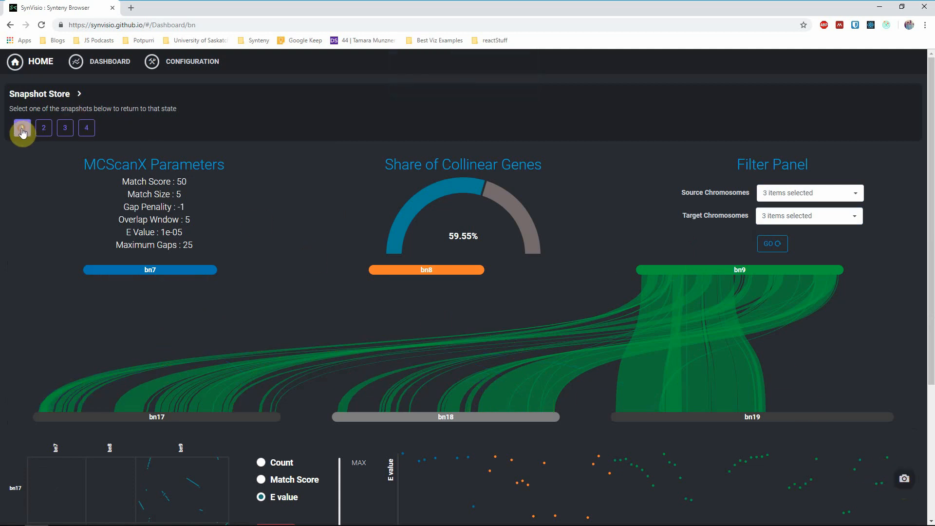
scroll(202, 197, "down", 1)
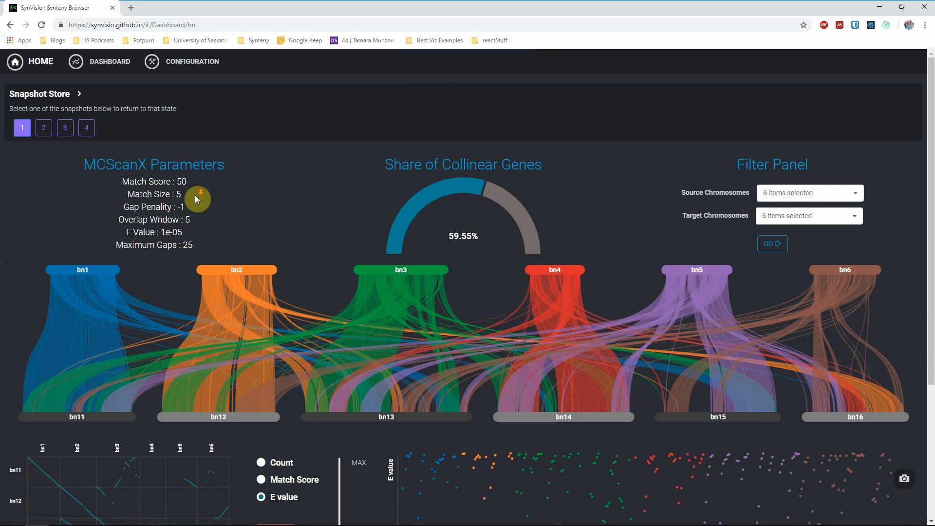
scroll(425, 397, "up", 1)
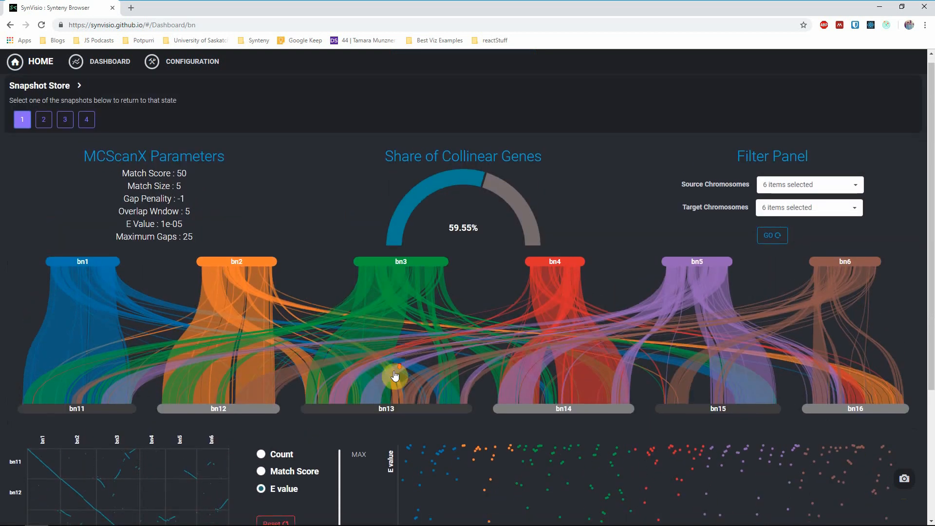
scroll(392, 378, "down", 3)
scroll(179, 175, "up", 3)
scroll(371, 334, "down", 3)
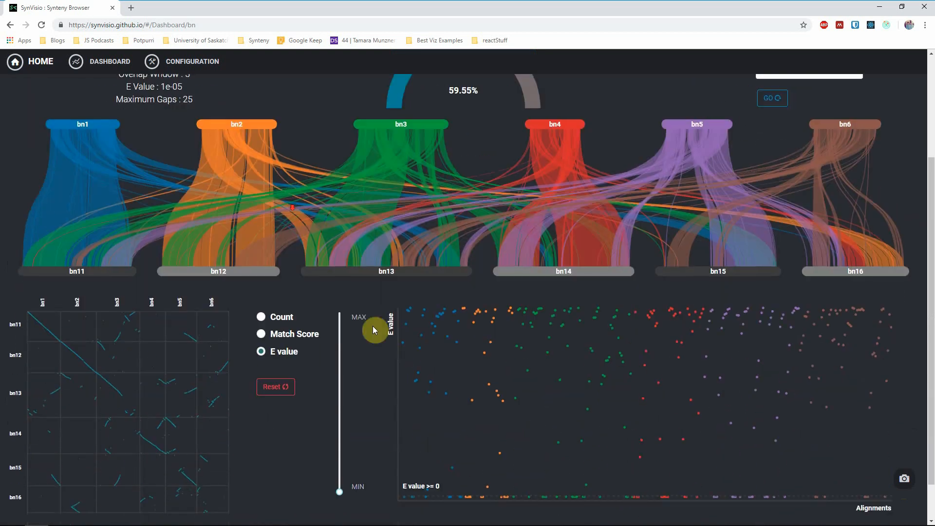
scroll(530, 319, "up", 3)
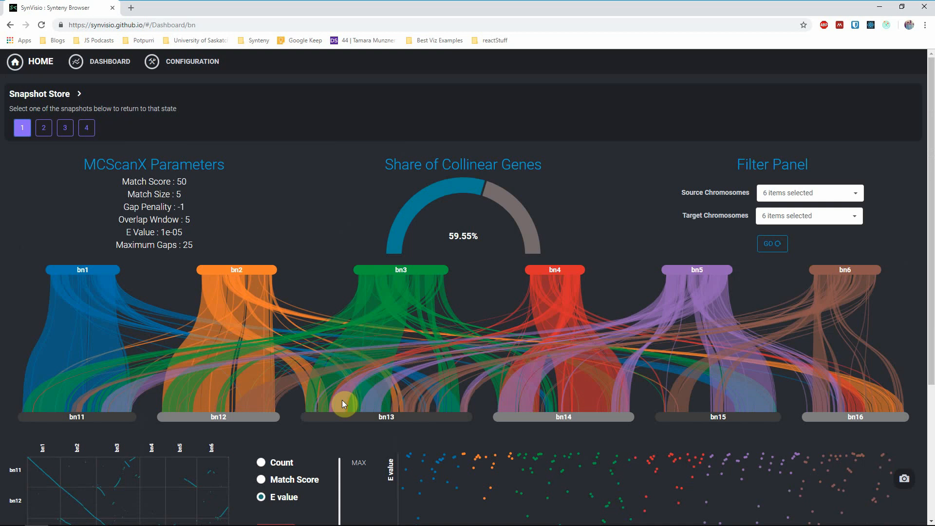
Step: Restore snapshots 2 and 3 in turn and review the plots of each stored state
left_click(42, 135)
scroll(291, 189, "down", 6)
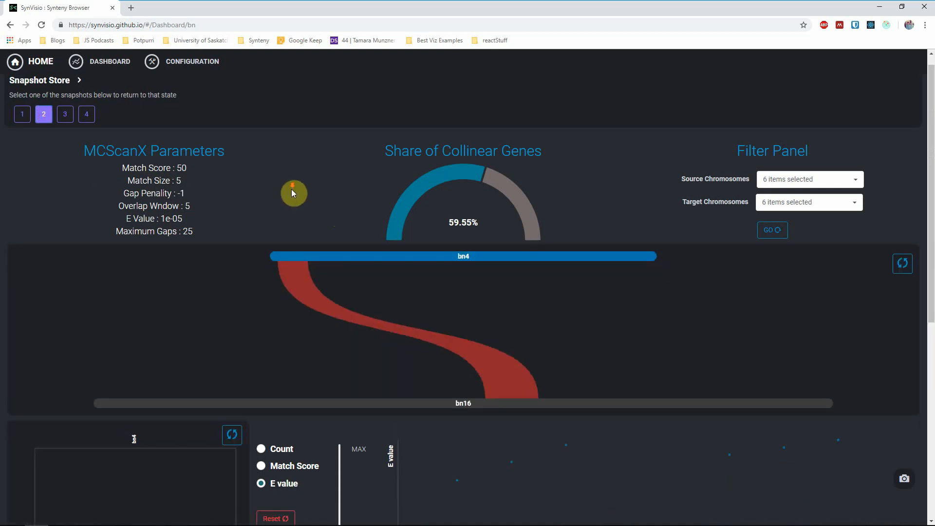
scroll(336, 362, "up", 6)
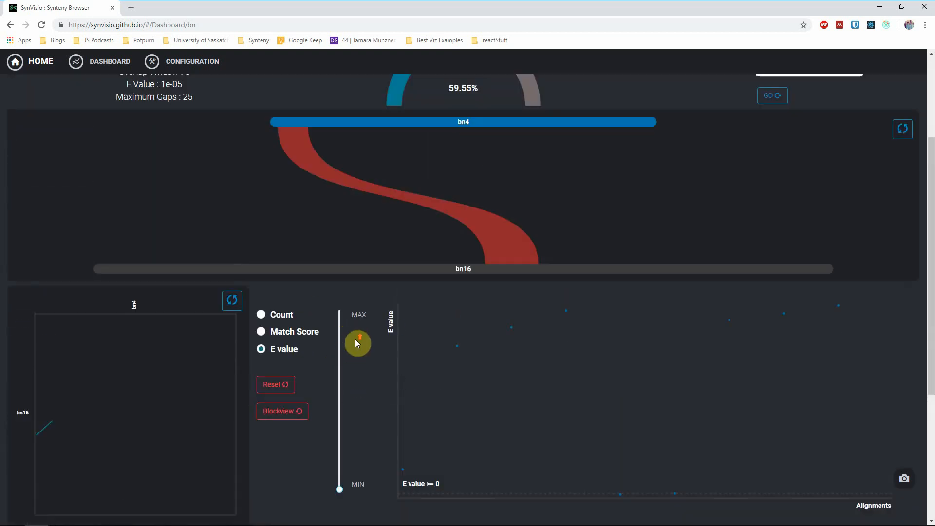
left_click(68, 128)
scroll(365, 200, "down", 3)
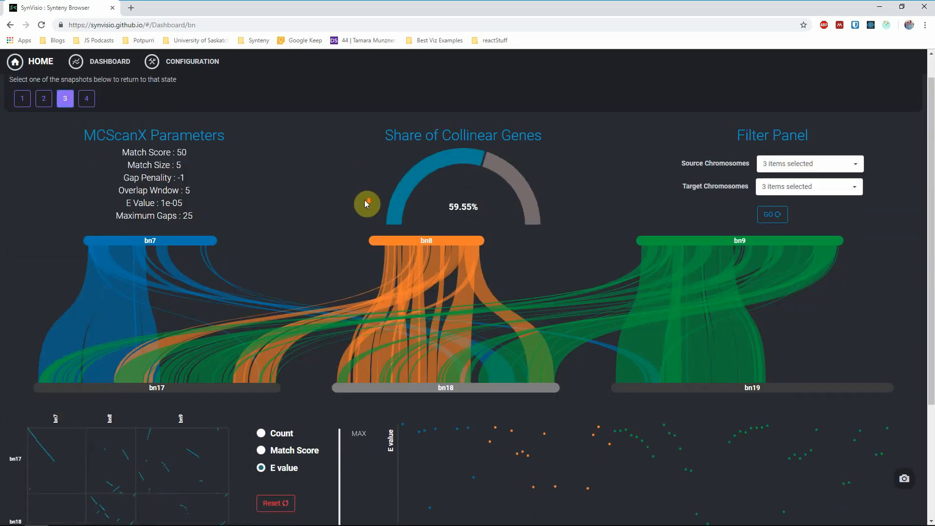
scroll(363, 211, "up", 3)
Step: Restore snapshot 4, raise its minimum E value to about 2.93e-243, and store the filtered view as a snapshot
left_click(88, 133)
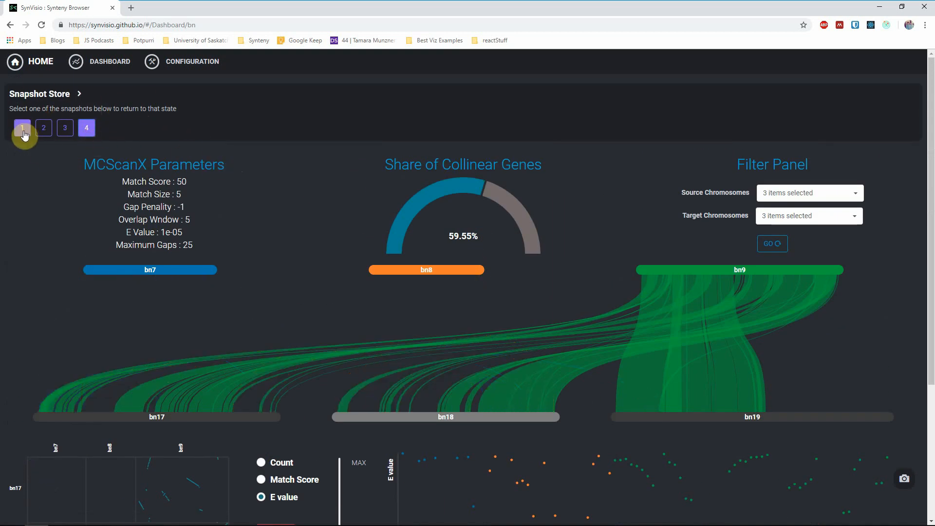
scroll(261, 194, "down", 4)
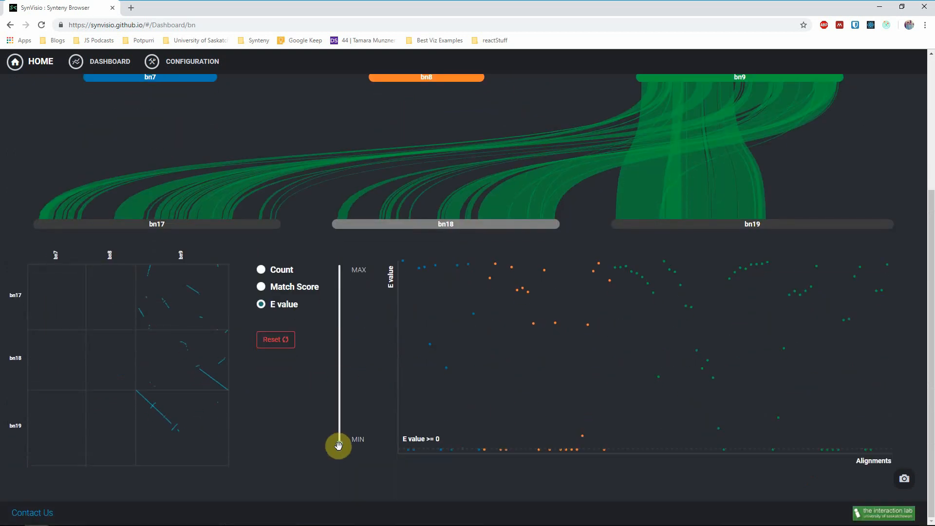
left_click_drag(339, 445, 346, 416)
scroll(353, 375, "up", 2)
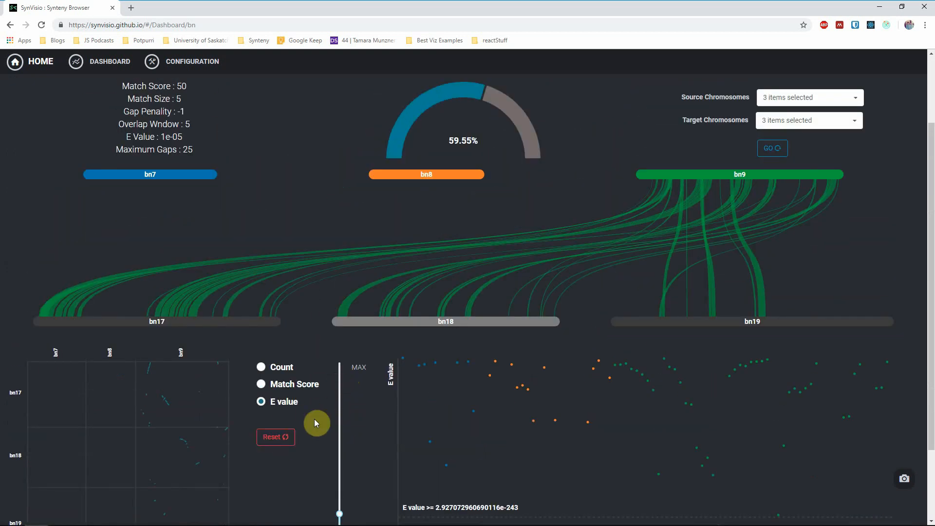
scroll(329, 418, "up", 2)
left_click(904, 479)
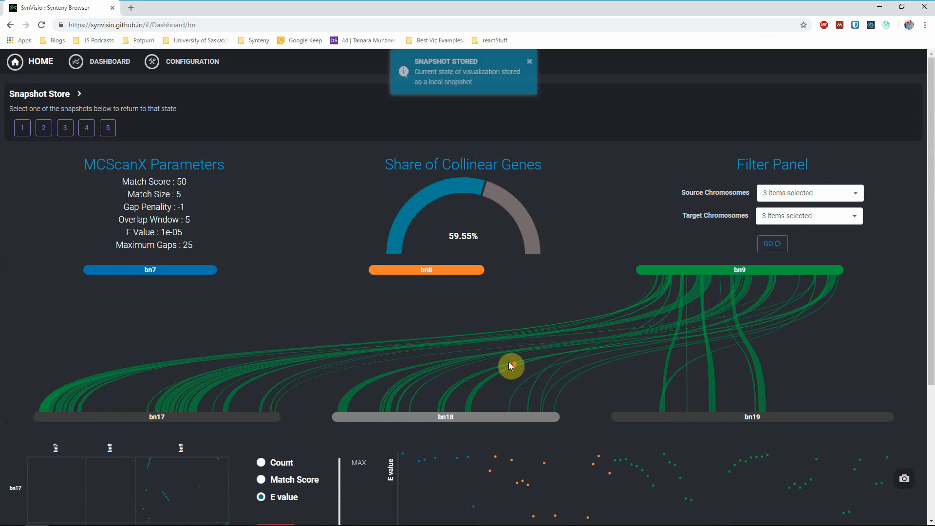
Step: Restore snapshots 3, 2 and 1 in turn, and return to snapshot 2
left_click(64, 129)
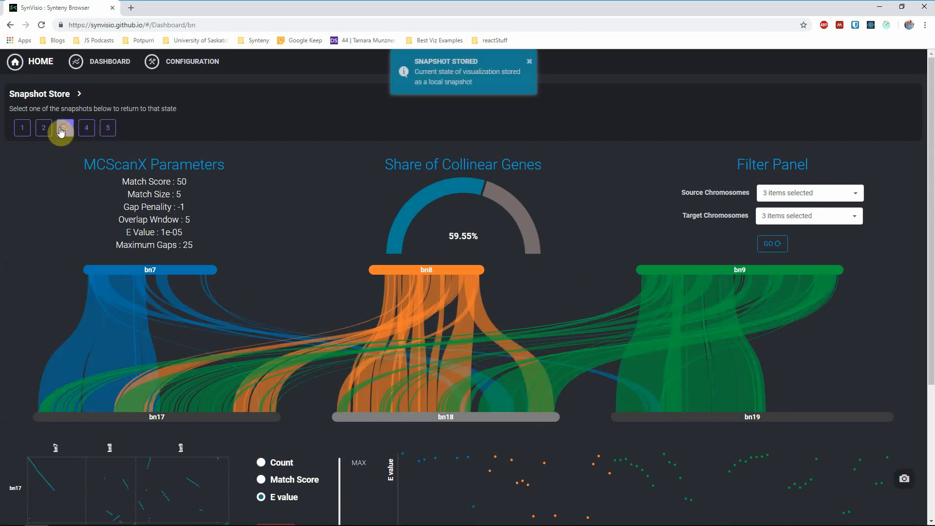
left_click(43, 128)
left_click(22, 129)
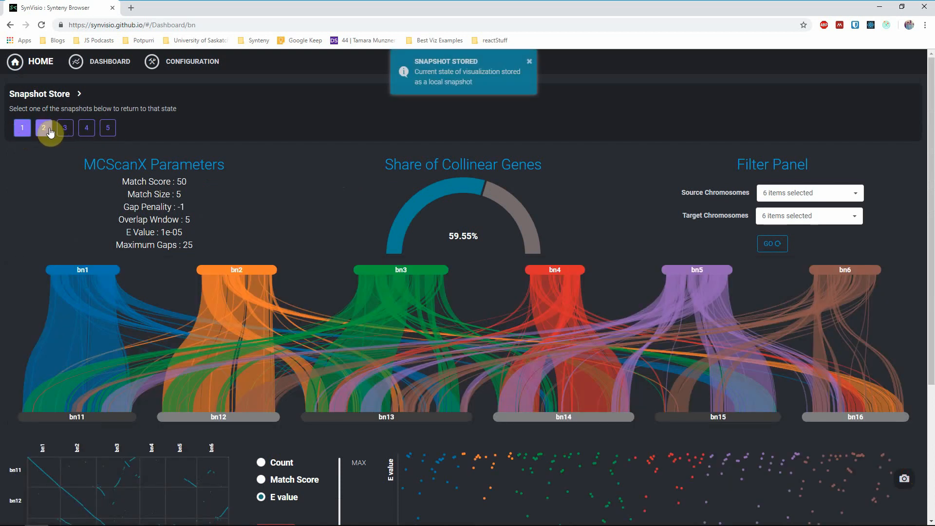
left_click(51, 132)
Step: Regenerate the plots with only bn1, bn2 and bn3 as source chromosomes, and store the view as a snapshot
left_click(775, 245)
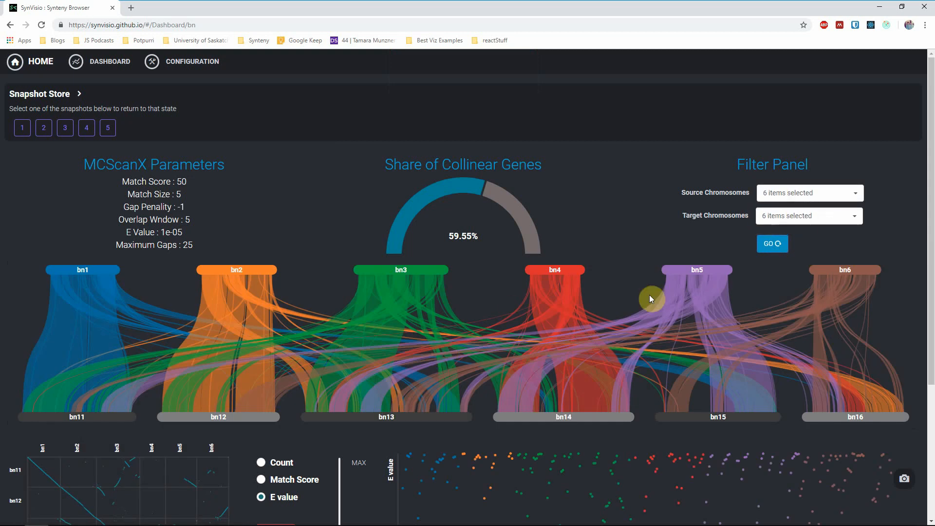
left_click(787, 199)
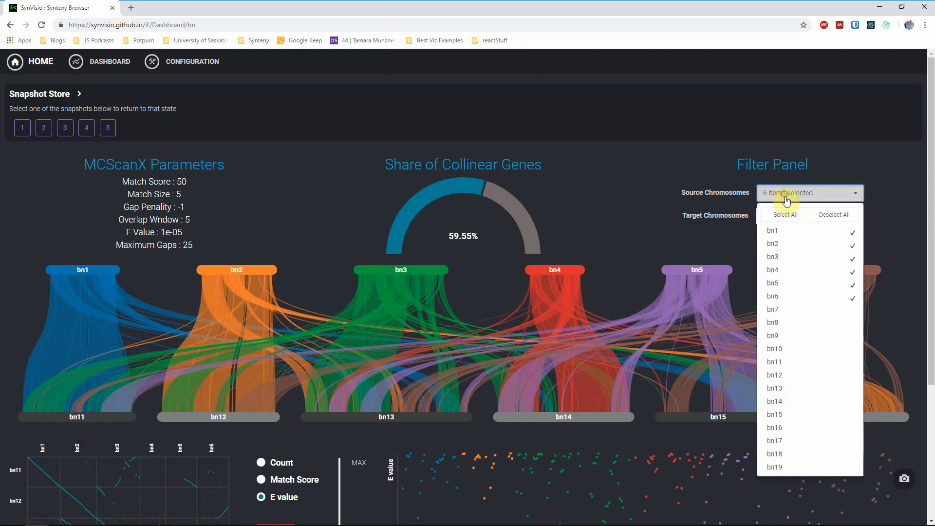
left_click(830, 216)
left_click(789, 231)
left_click(786, 245)
left_click(784, 252)
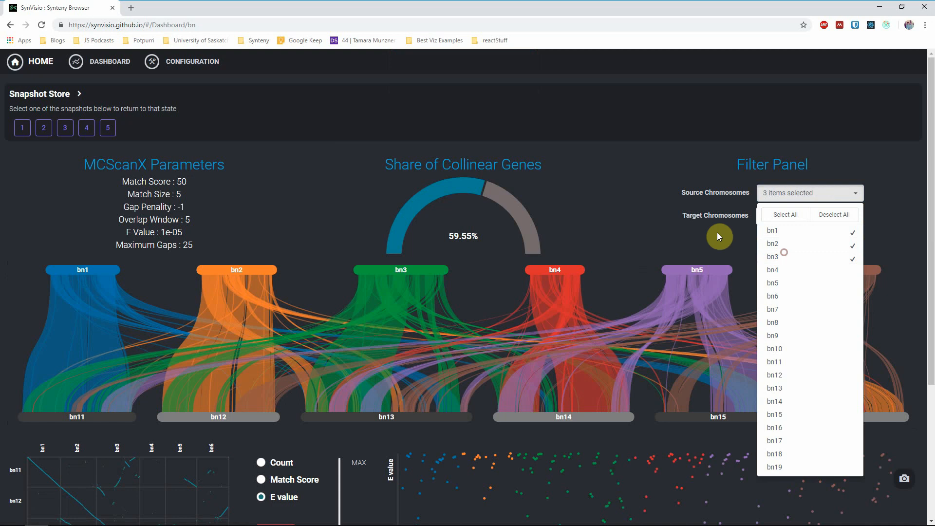
left_click(719, 238)
left_click(774, 244)
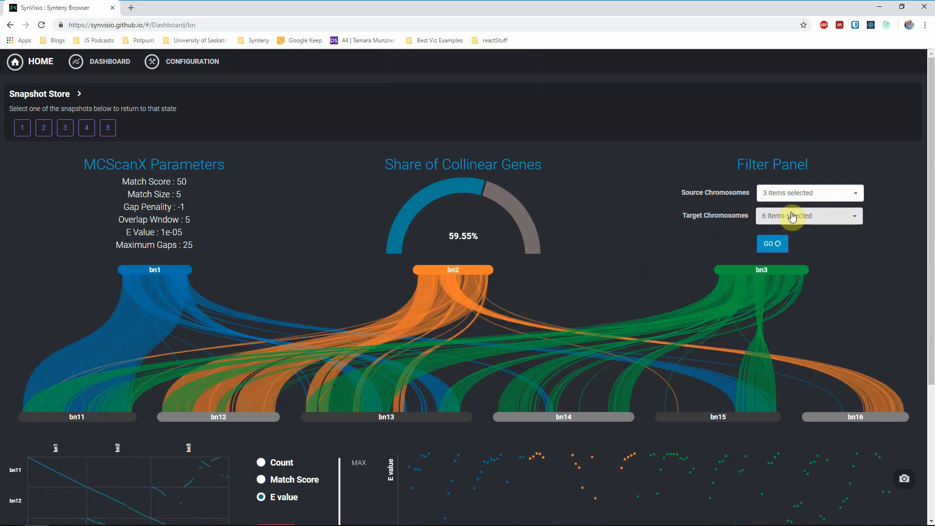
left_click(905, 479)
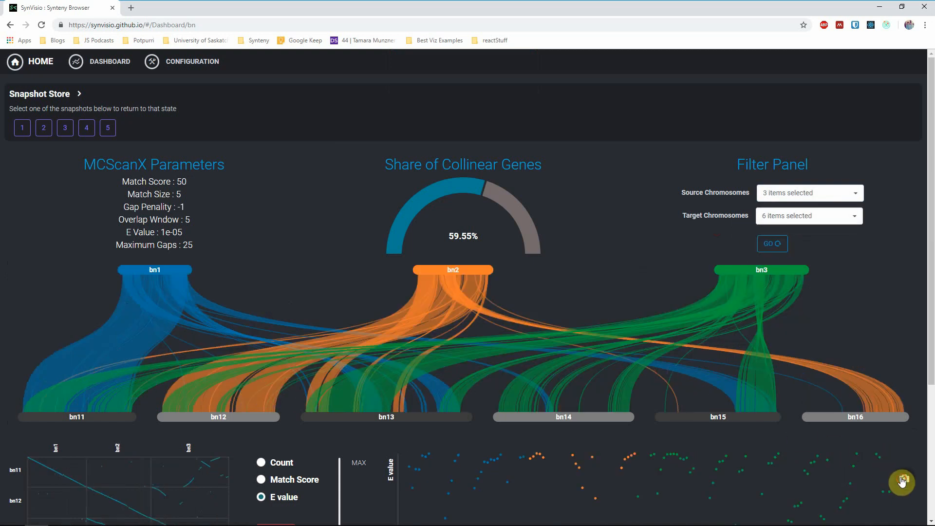
Step: Switch the source chromosomes to bn4, bn5 and bn6, regenerate the plots, and store the view as a snapshot
left_click(781, 198)
left_click(835, 215)
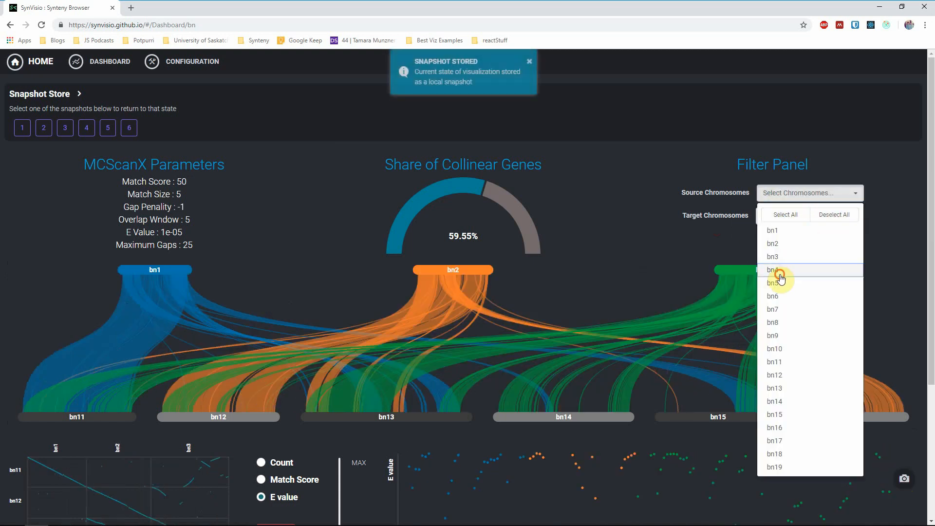
left_click(779, 273)
left_click(780, 284)
left_click(782, 296)
left_click(717, 259)
left_click(774, 244)
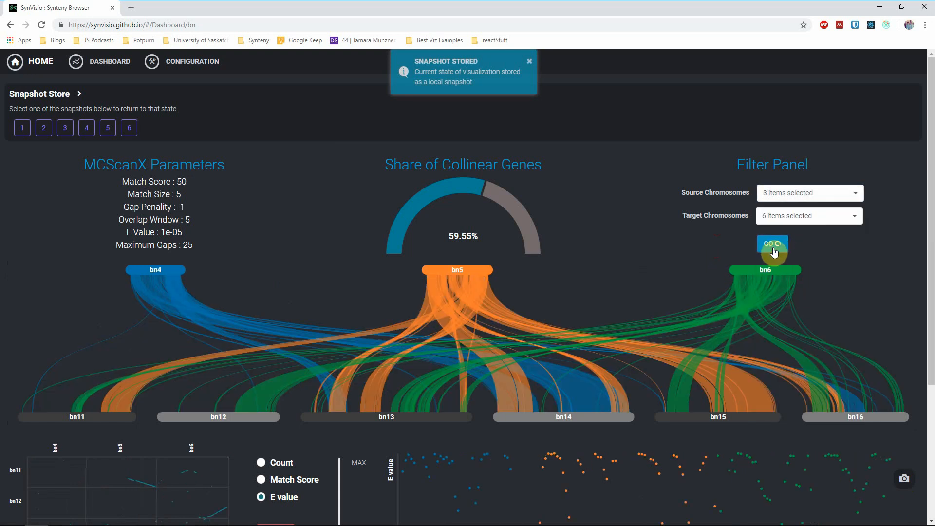
left_click(904, 478)
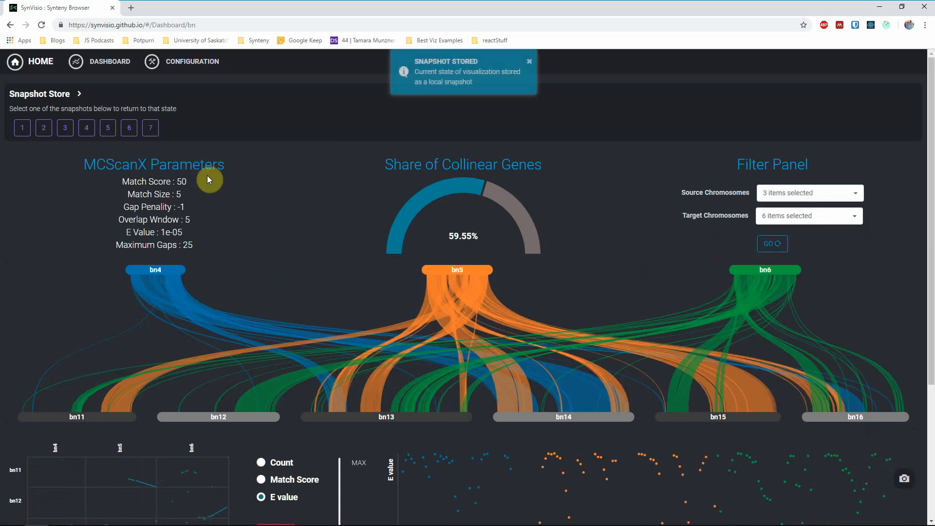
Step: Switch between snapshots 6 and 7, and review the link, dot and scatter plots of snapshot 6
left_click(131, 128)
left_click(150, 127)
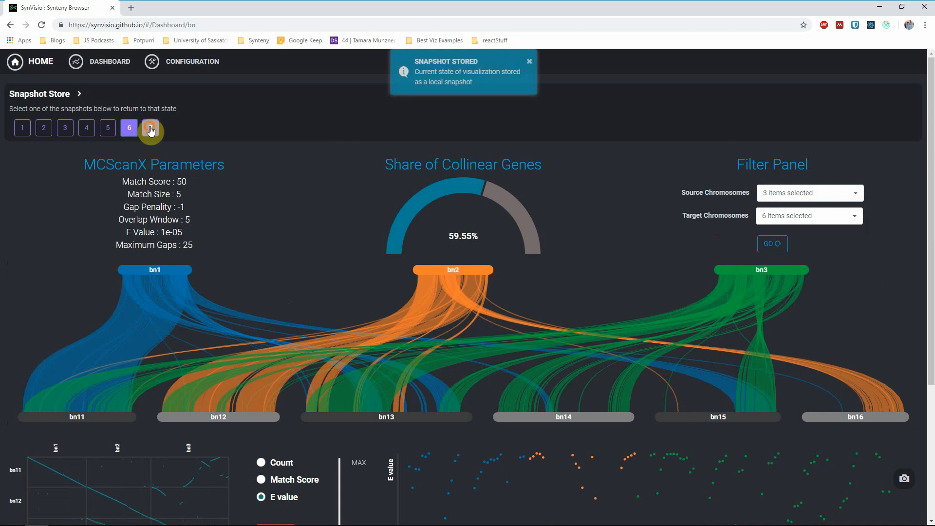
left_click(150, 128)
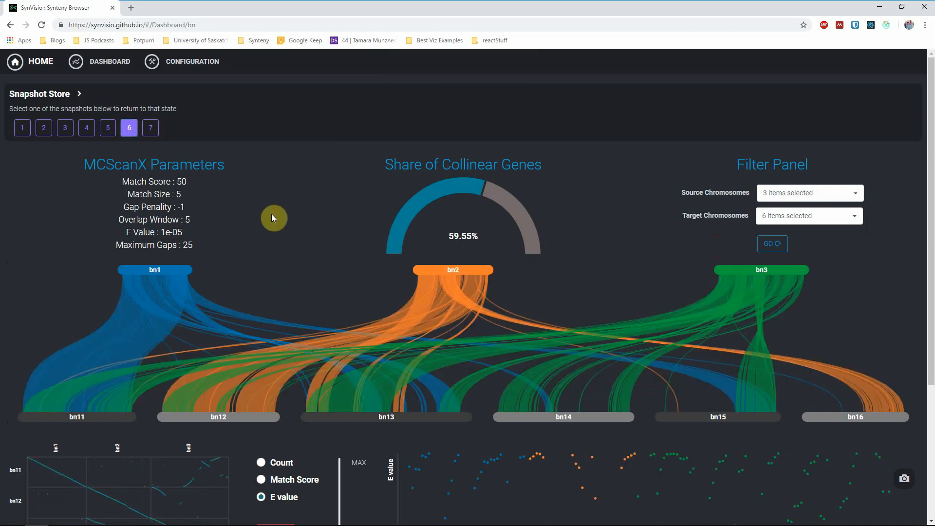
scroll(298, 217, "down", 3)
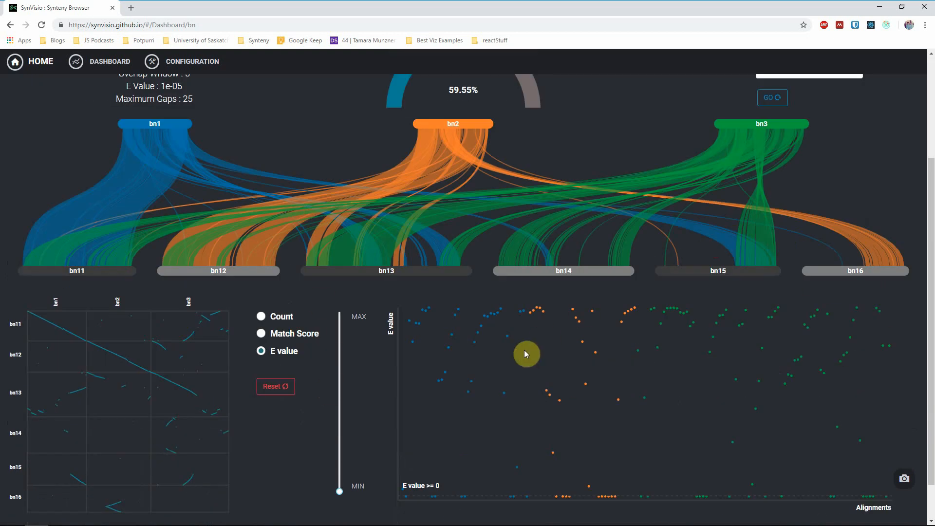
scroll(515, 342, "up", 1)
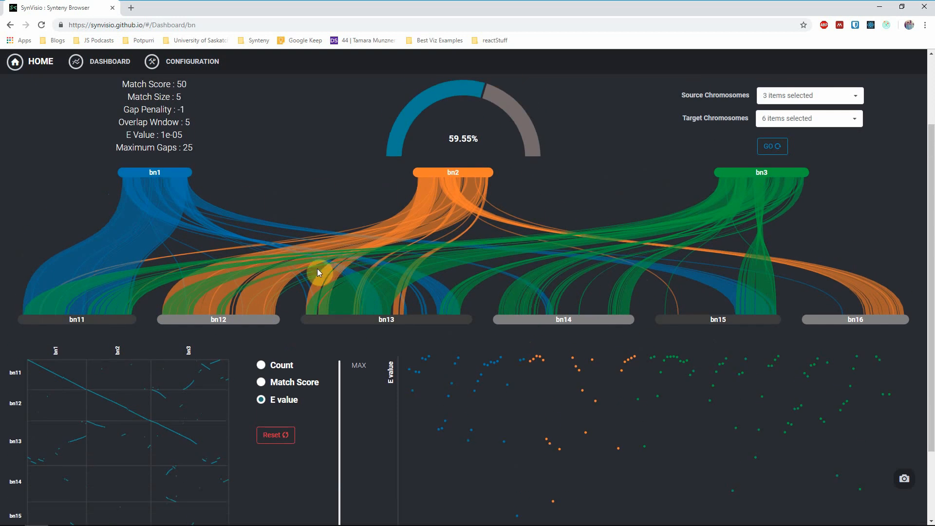
Step: Set the single analysis to Dot Plot in the configuration and generate the dot plot for the selected chromosomes on the dashboard
scroll(317, 269, "down", 1)
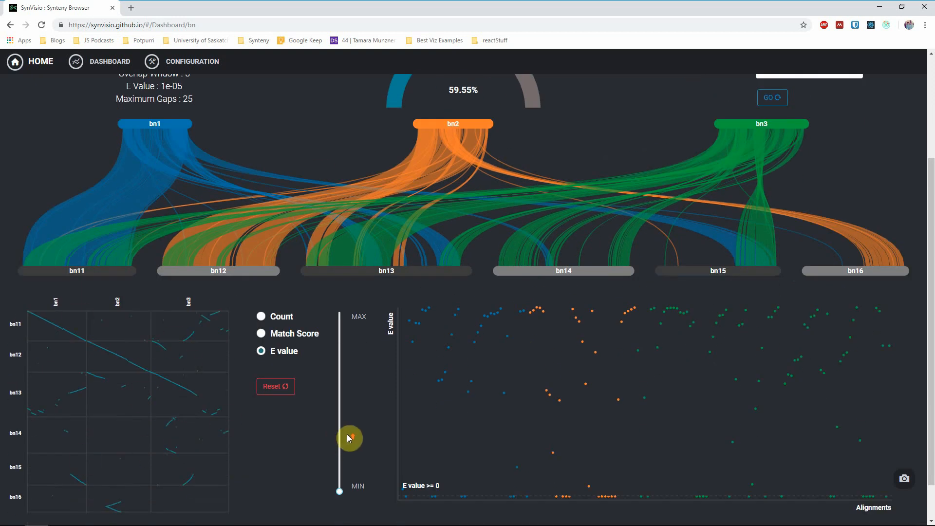
scroll(346, 292, "up", 3)
left_click(199, 62)
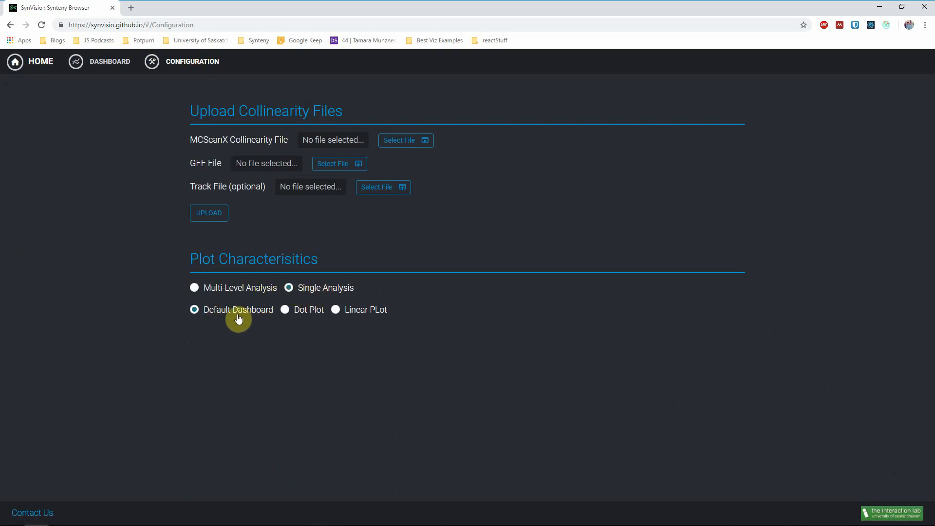
left_click(310, 313)
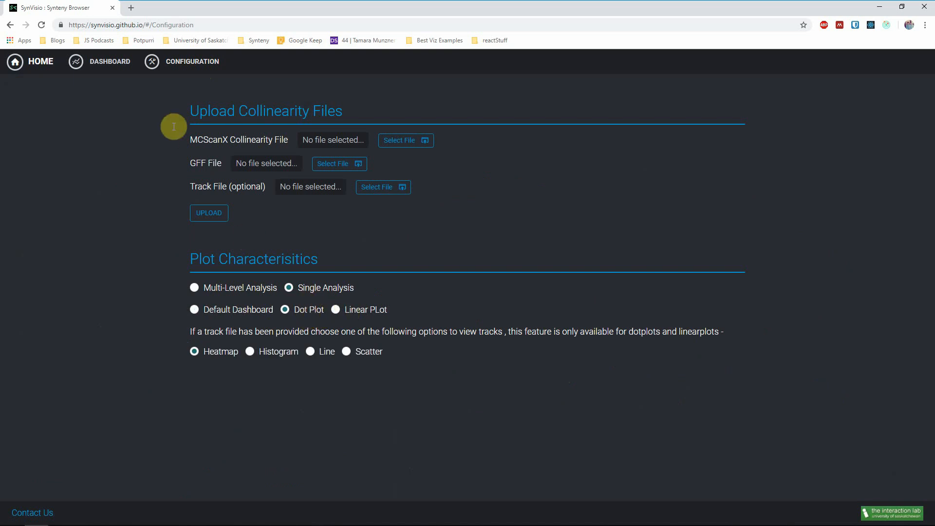
left_click(111, 68)
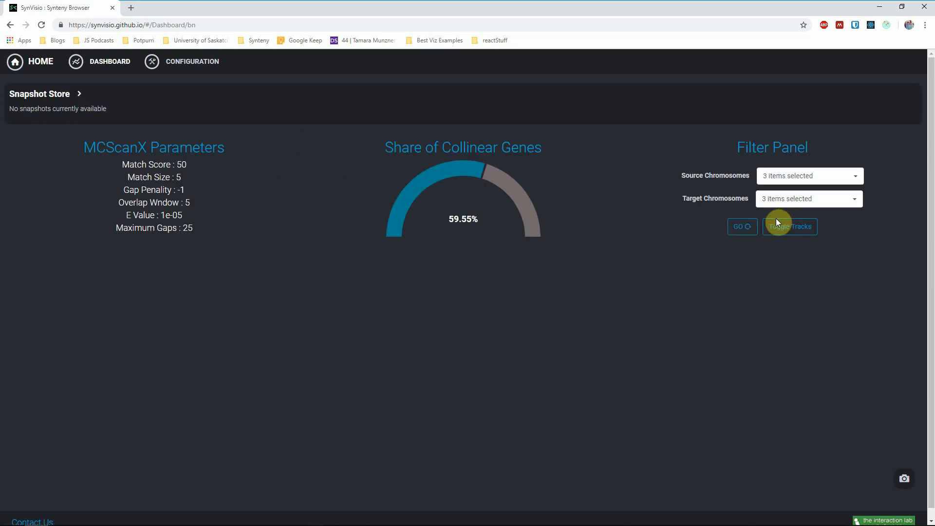
left_click(743, 226)
scroll(618, 249, "down", 2)
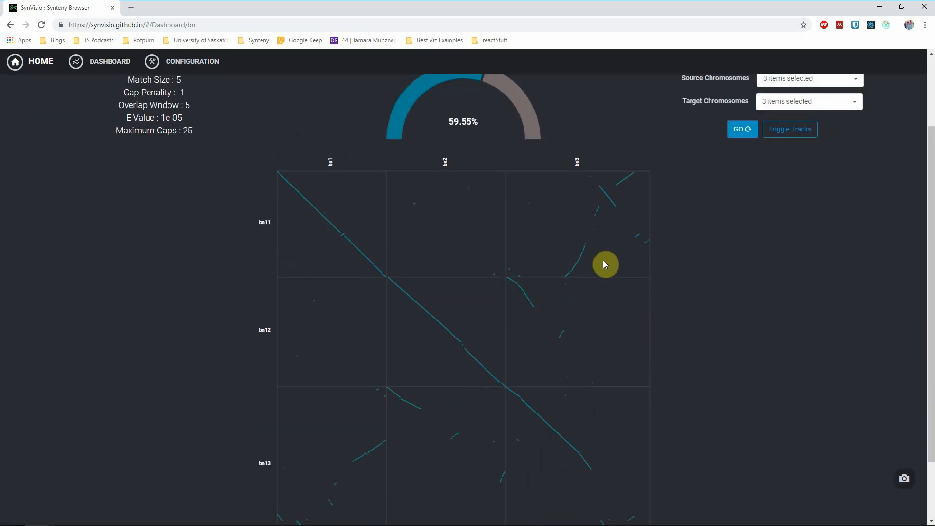
scroll(603, 264, "down", 1)
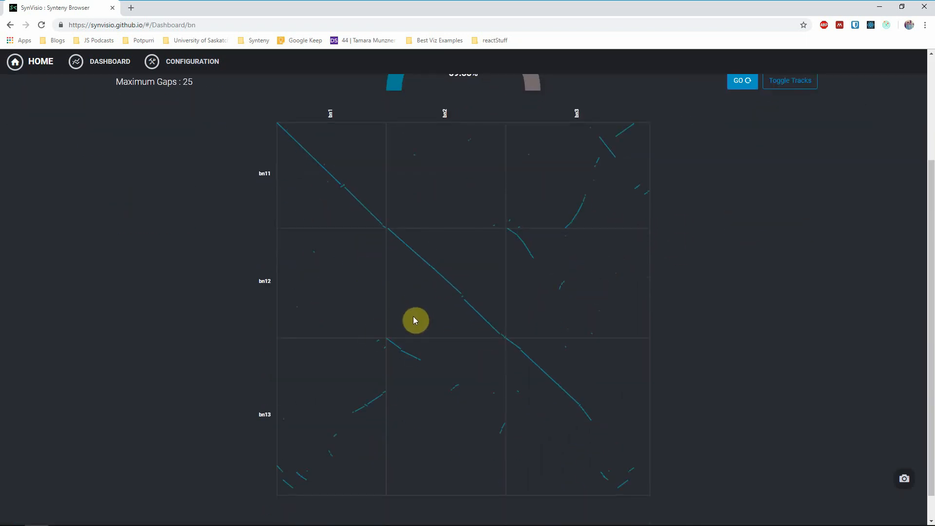
scroll(411, 317, "up", 2)
scroll(407, 322, "down", 1)
scroll(414, 307, "up", 2)
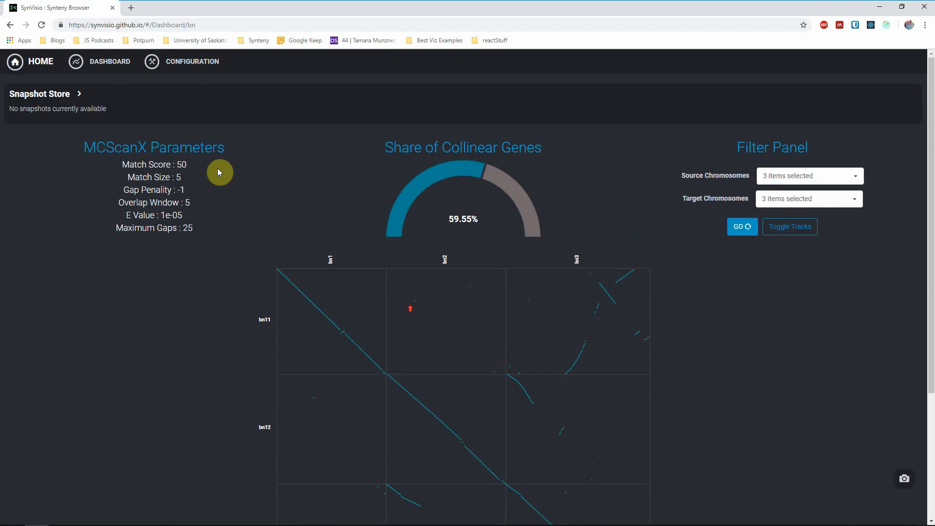
Step: Switch the single analysis to Linear Plot in the configuration and generate the linear plot on the dashboard
left_click(201, 66)
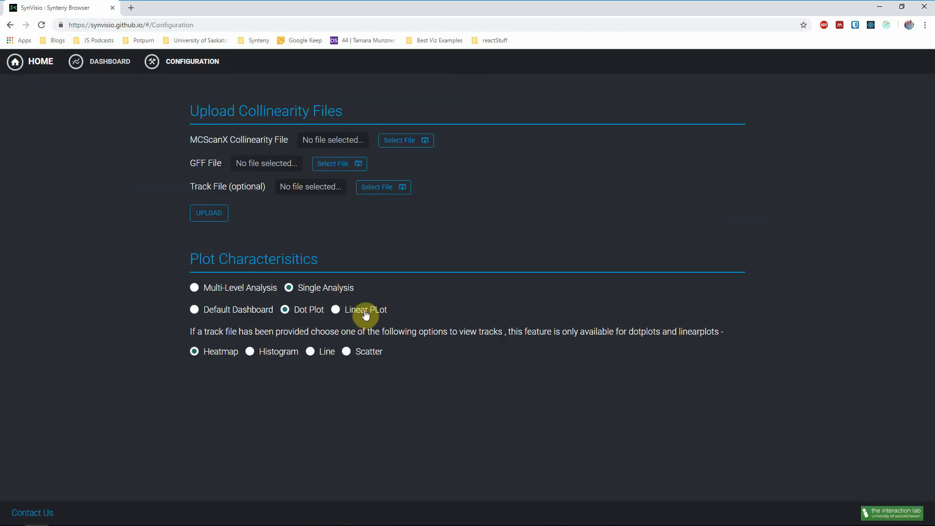
left_click(366, 315)
left_click(104, 63)
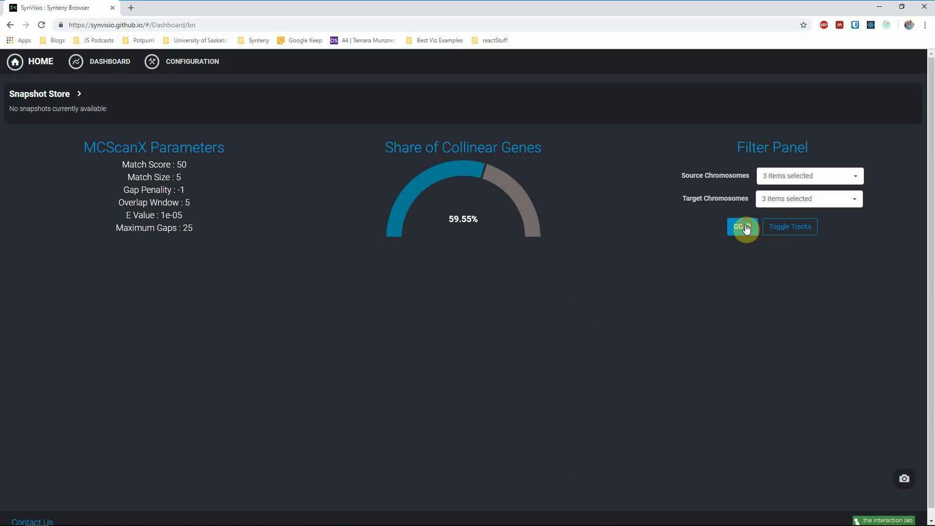
left_click(746, 228)
scroll(545, 273, "down", 1)
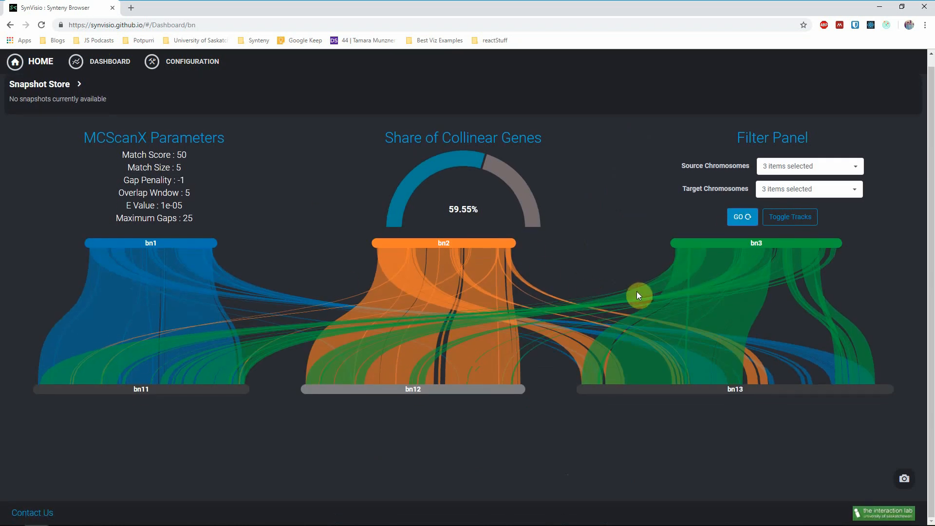
Step: Isolate the links of source chromosomes bn1, bn2 and bn3 in turn, and narrow the plot to bn2 against bn13
left_click(200, 249)
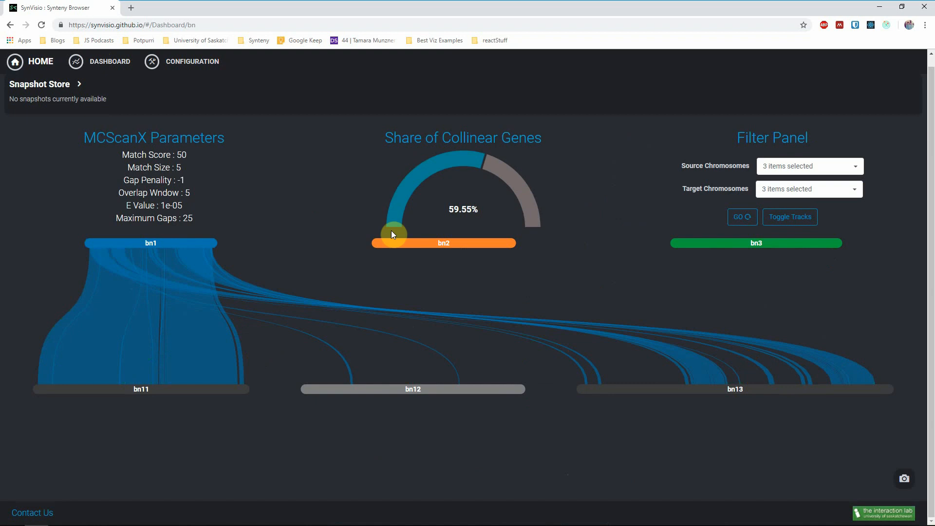
left_click(413, 243)
left_click(706, 244)
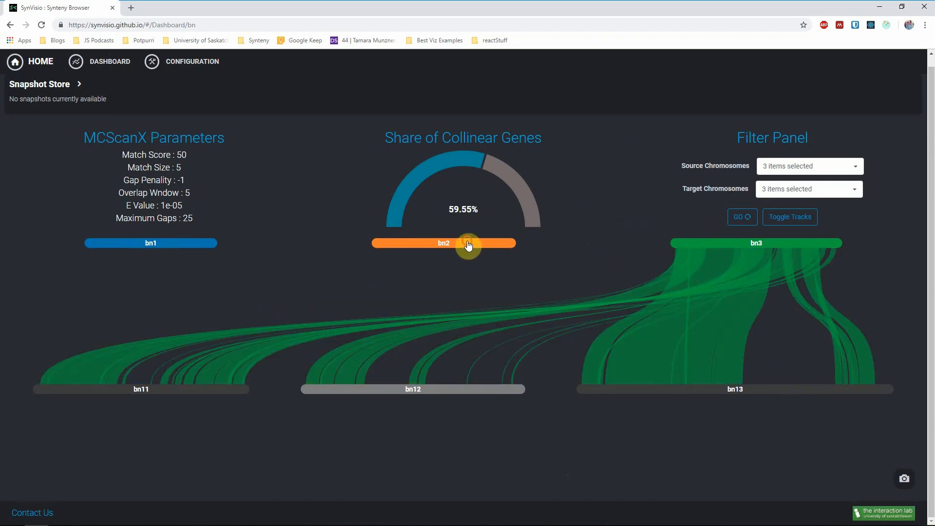
left_click(467, 244)
left_click(641, 397)
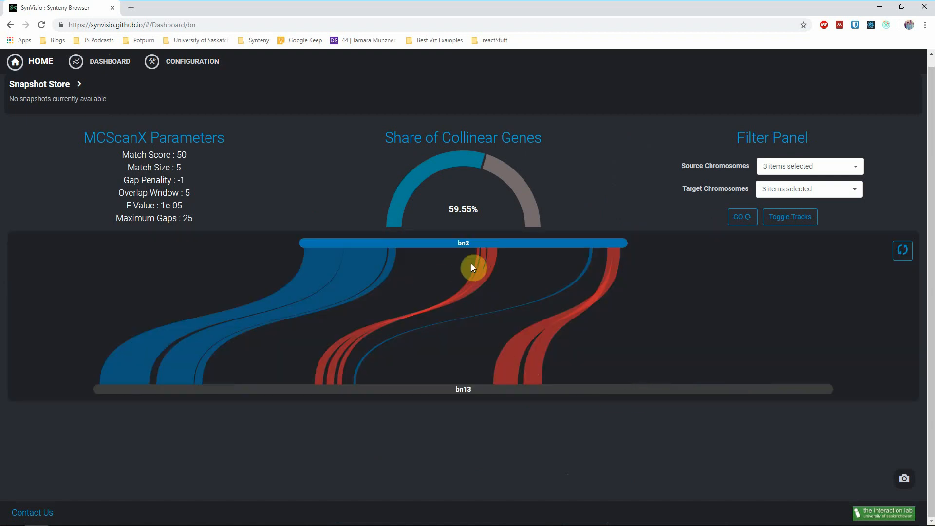
Step: Open the gene-level view of a red inverted alignment between bn2 and bn13, flip its orientation and zoom in
left_click(484, 261)
scroll(268, 235, "down", 3)
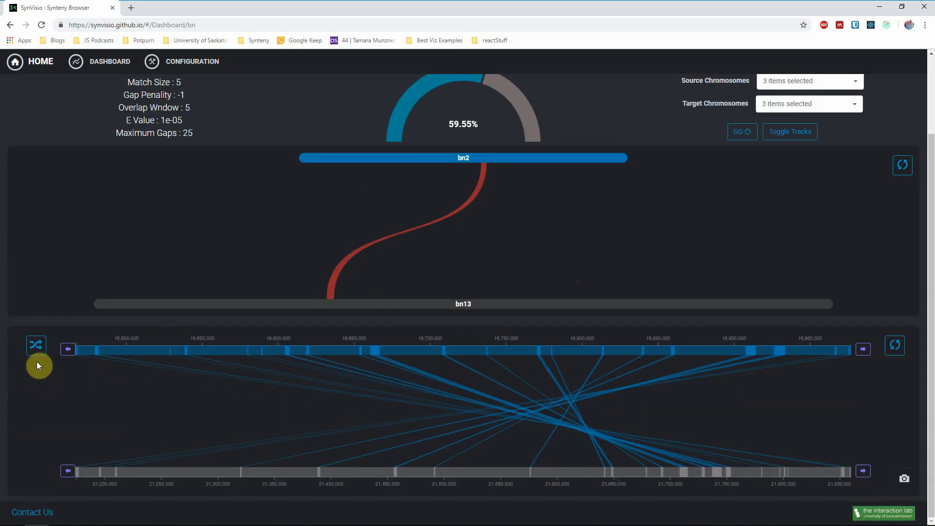
left_click(37, 349)
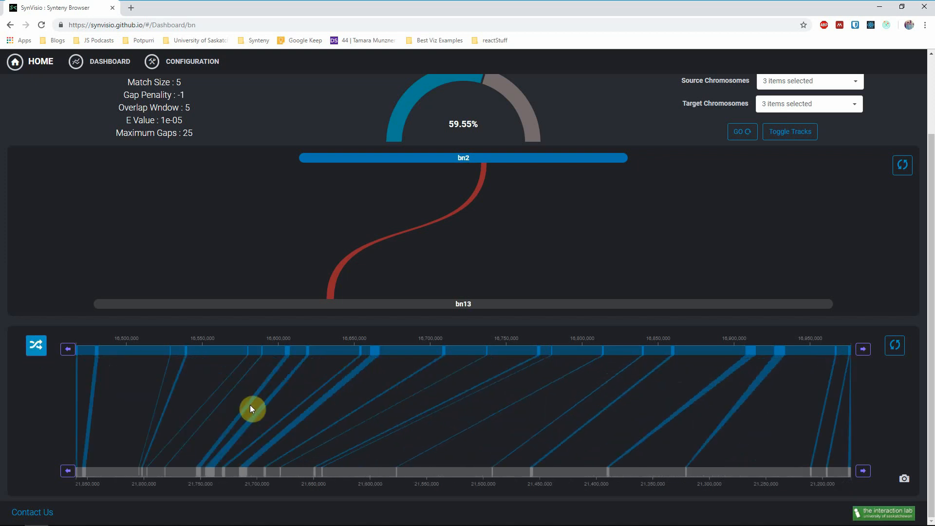
left_click_drag(250, 404, 354, 410)
scroll(305, 413, "up", 6)
left_click_drag(607, 422, 477, 434)
Step: Shift the lower bn13 track repeatedly to realign it with bn2, and pan along the gene links
left_click(866, 475)
left_click(866, 474)
left_click(866, 475)
left_click(866, 474)
left_click(866, 474)
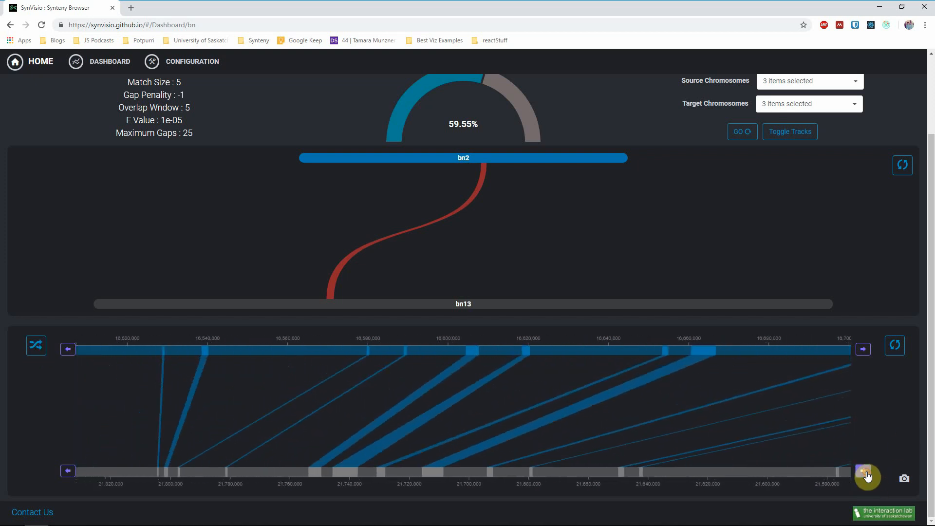
left_click(867, 474)
left_click(866, 474)
left_click(867, 474)
left_click(867, 474)
left_click_drag(501, 403, 415, 398)
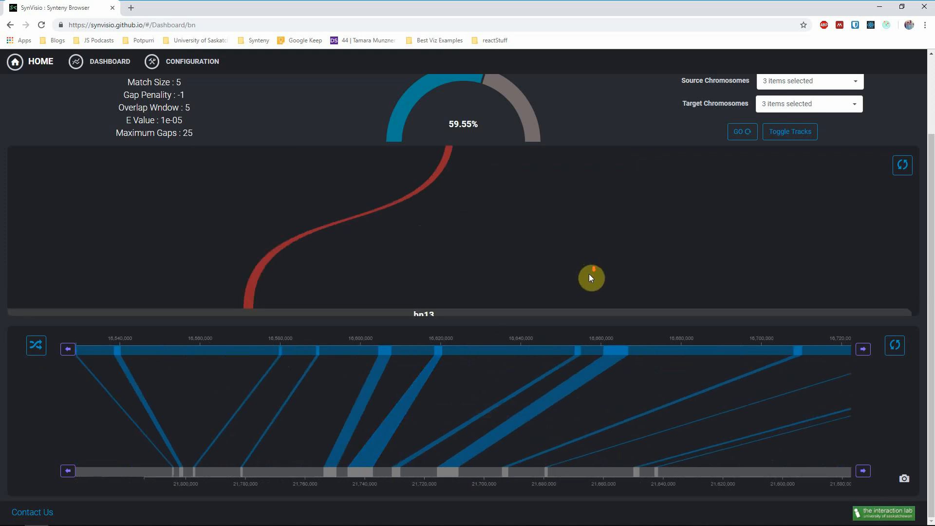
Step: Regenerate the full linear plot for all selected source and target chromosomes
scroll(628, 141, "up", 2)
scroll(636, 132, "up", 2)
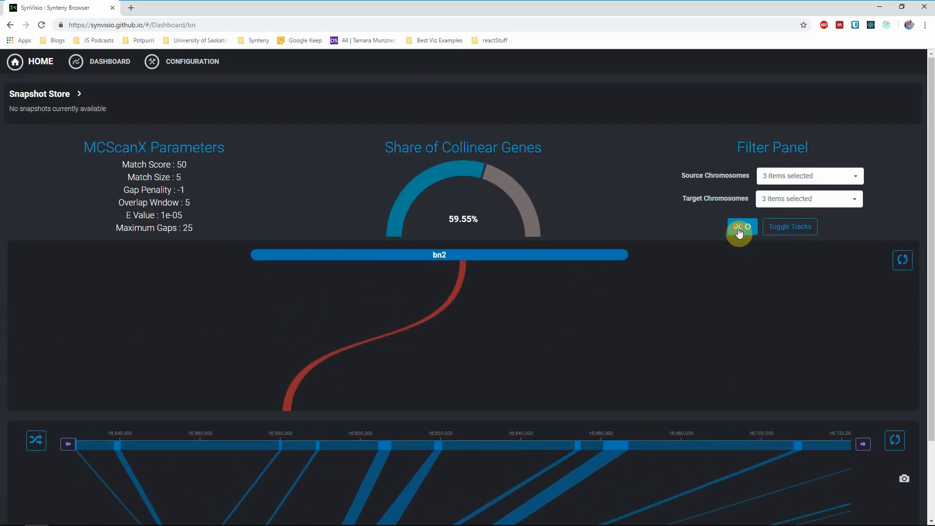
left_click(739, 228)
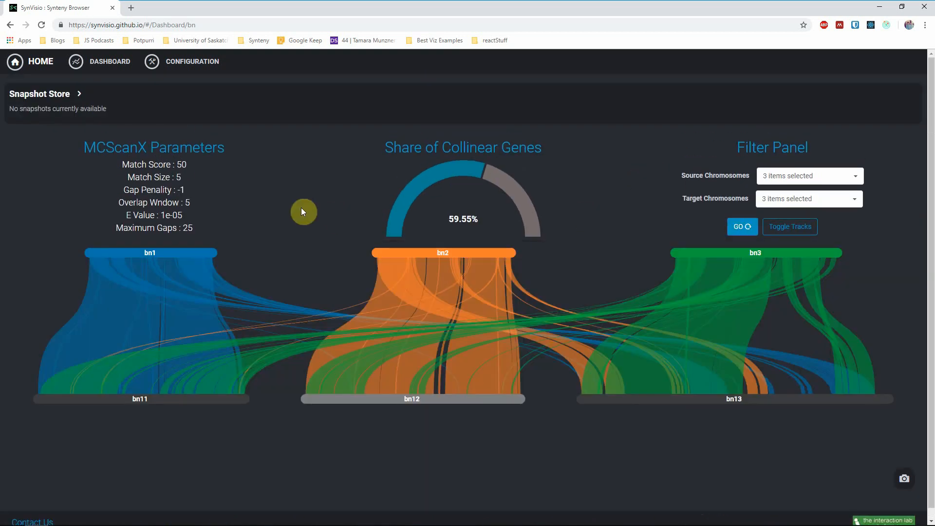
Step: Change the plot characteristics to Multi-Level Analysis in the configuration and return to the dashboard
left_click(191, 65)
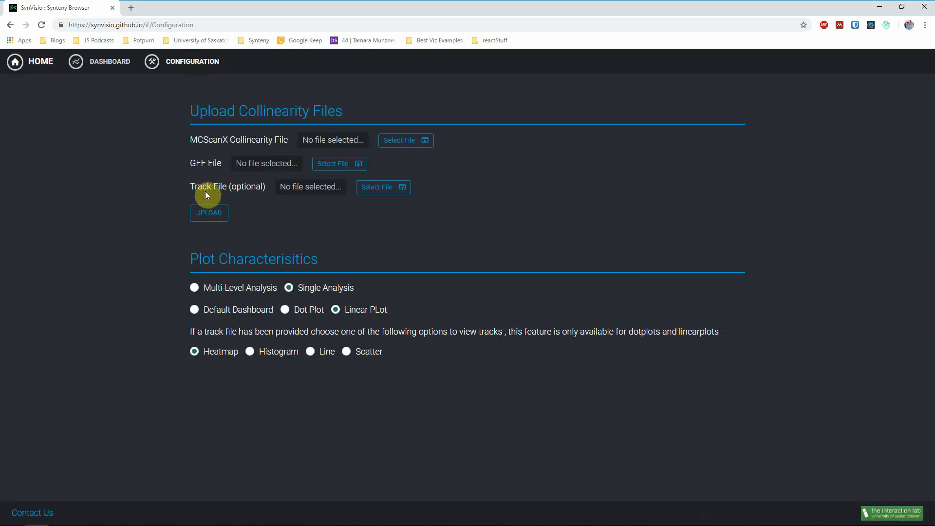
left_click(244, 291)
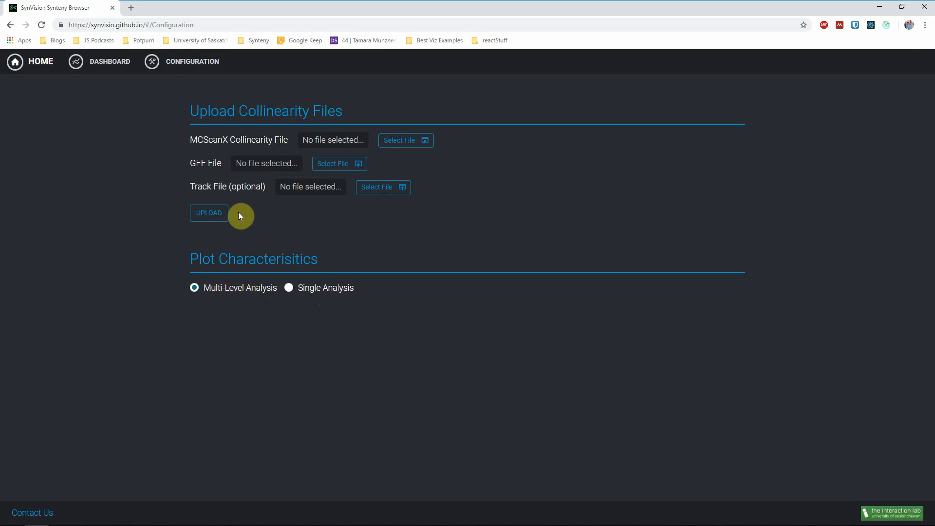
left_click(105, 61)
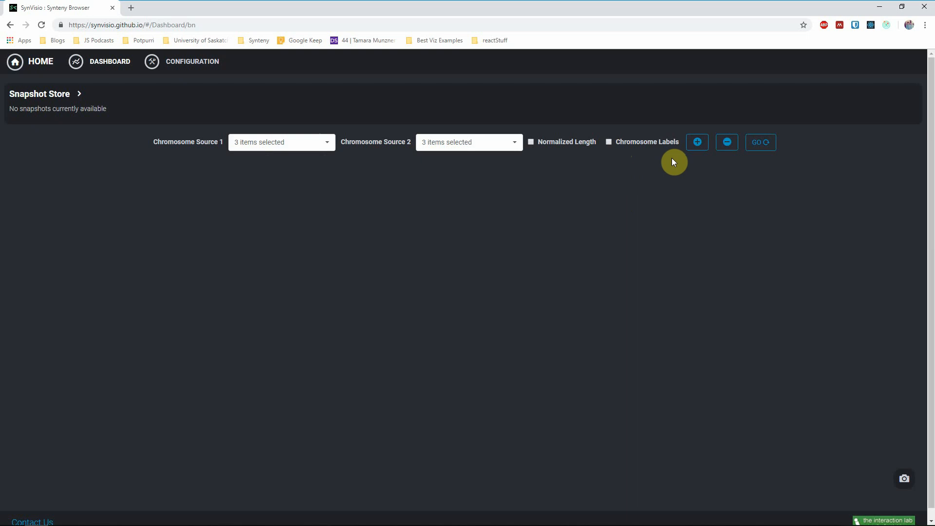
Step: Add a third chromosome source containing bn11, bn12 and bn13, and generate the multi-level plot
left_click(692, 145)
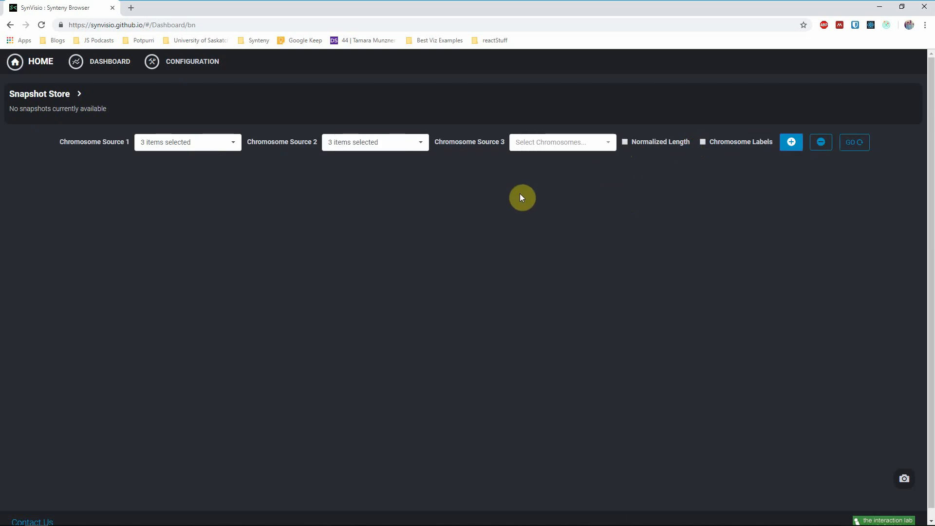
left_click(539, 142)
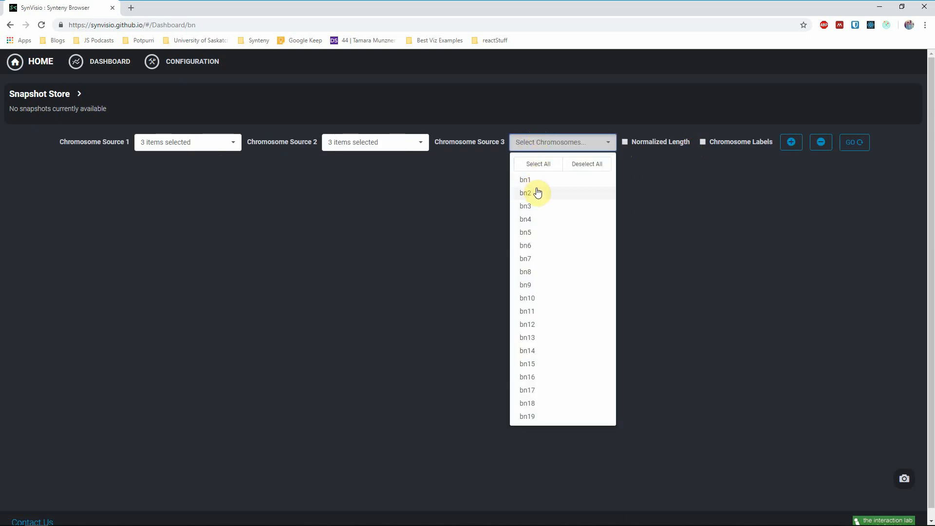
left_click(535, 312)
left_click(540, 329)
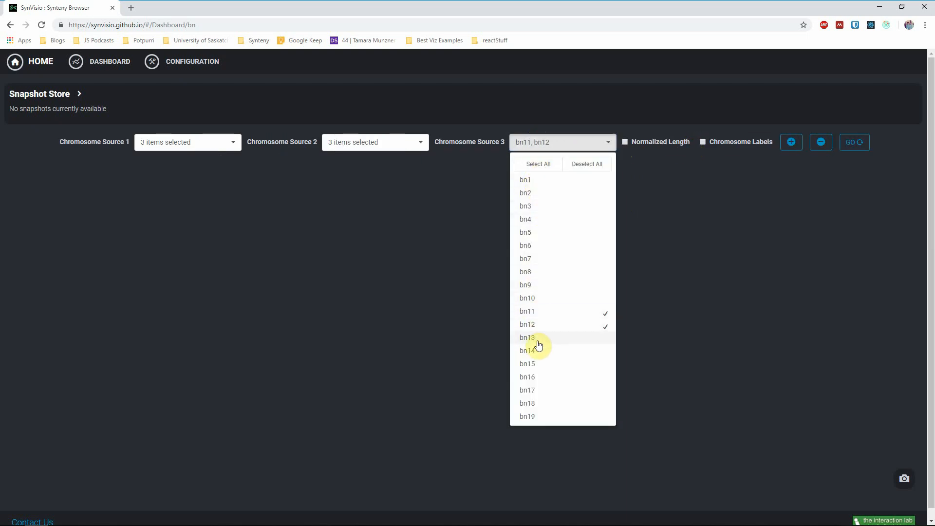
left_click(539, 339)
left_click(482, 322)
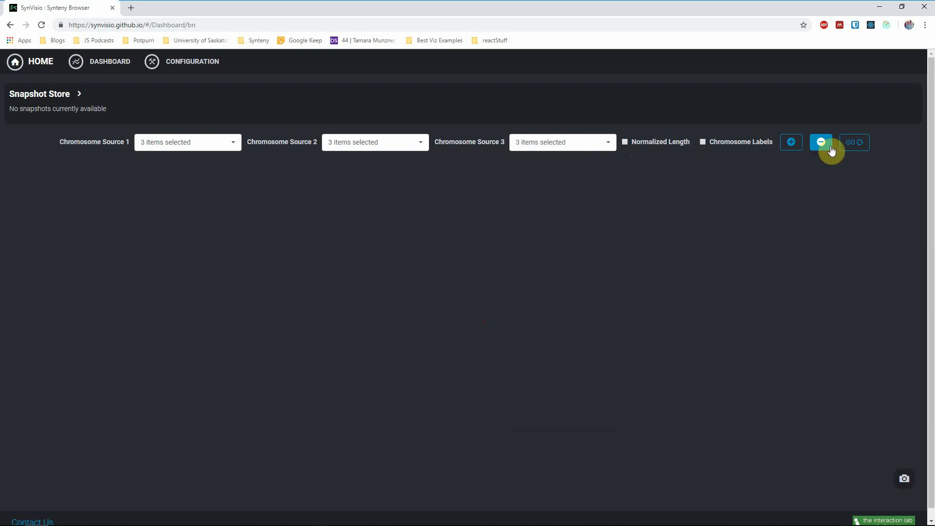
left_click(853, 144)
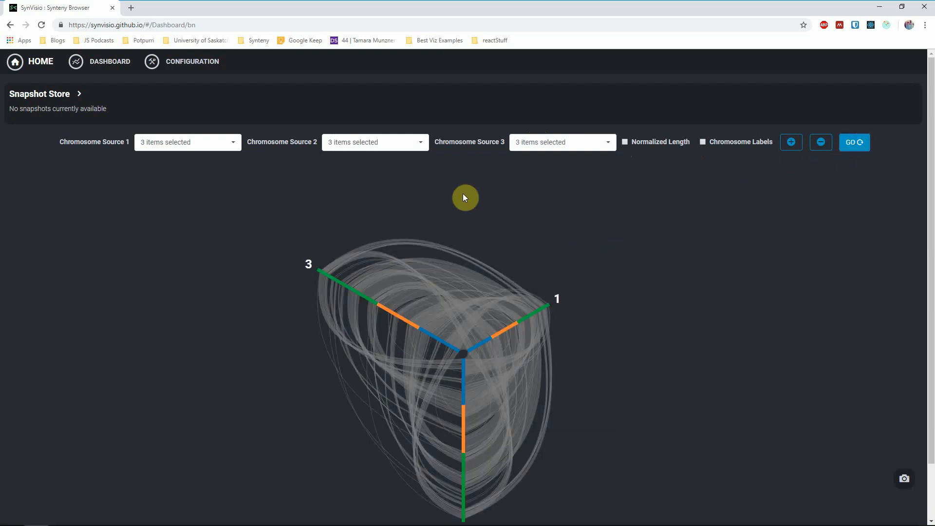
scroll(663, 316, "down", 1)
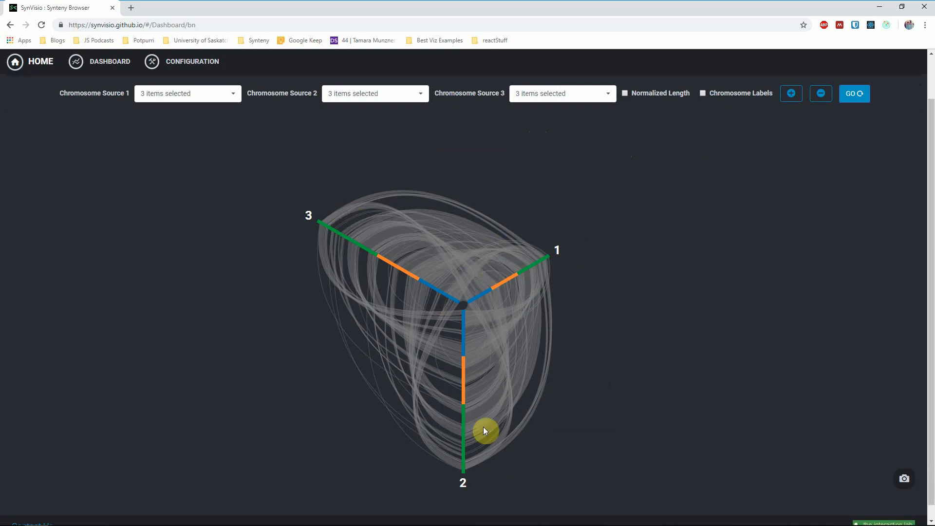
Step: Check which chromosomes are selected for Chromosome Source 1 and Chromosome Source 2
left_click(203, 93)
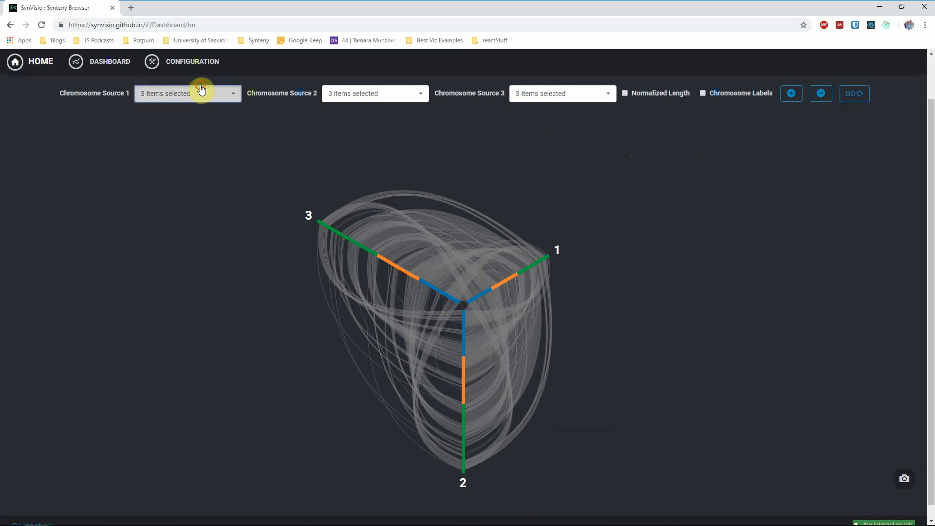
left_click(334, 158)
left_click(390, 98)
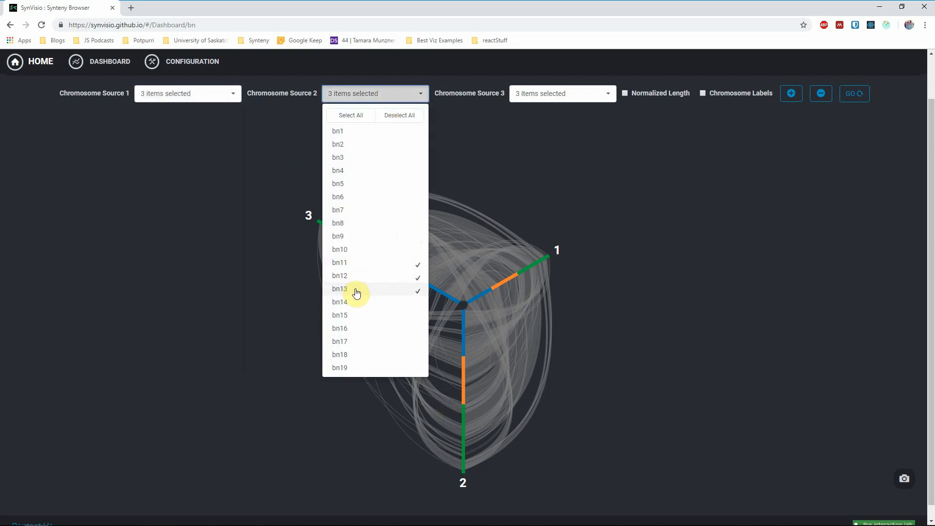
left_click(545, 148)
Step: Replace the Chromosome Source 3 selection with bn14, bn15 and bn16, and regenerate the plot with chromosome labels shown
left_click(551, 94)
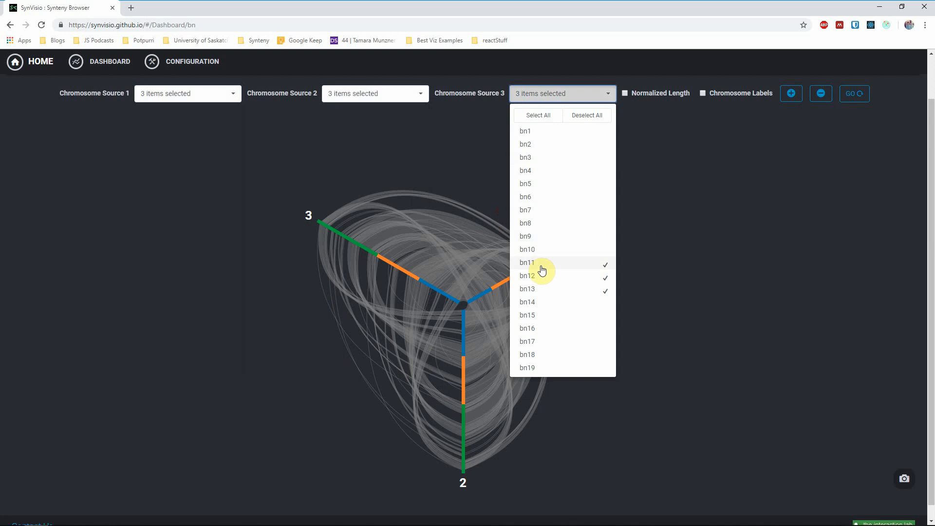
left_click(595, 265)
left_click(595, 275)
left_click(592, 288)
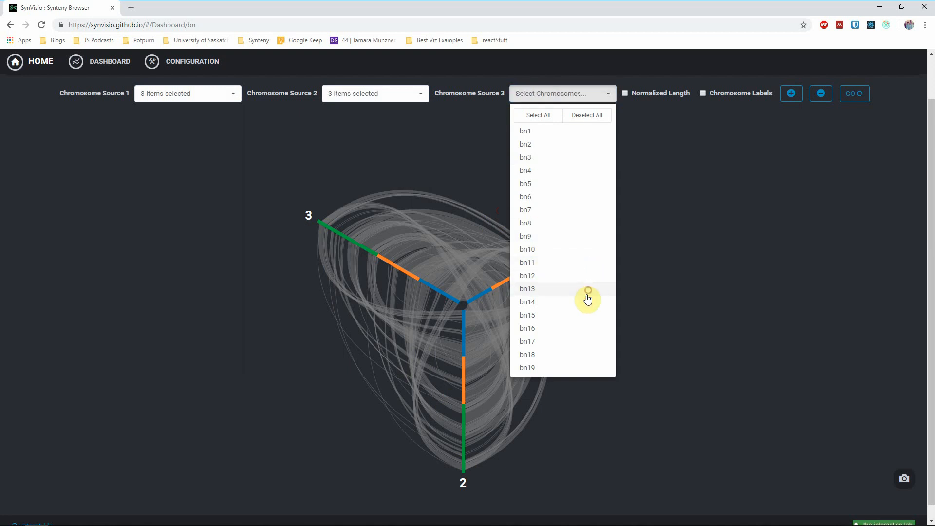
left_click(572, 304)
left_click(570, 316)
left_click(570, 328)
left_click(718, 262)
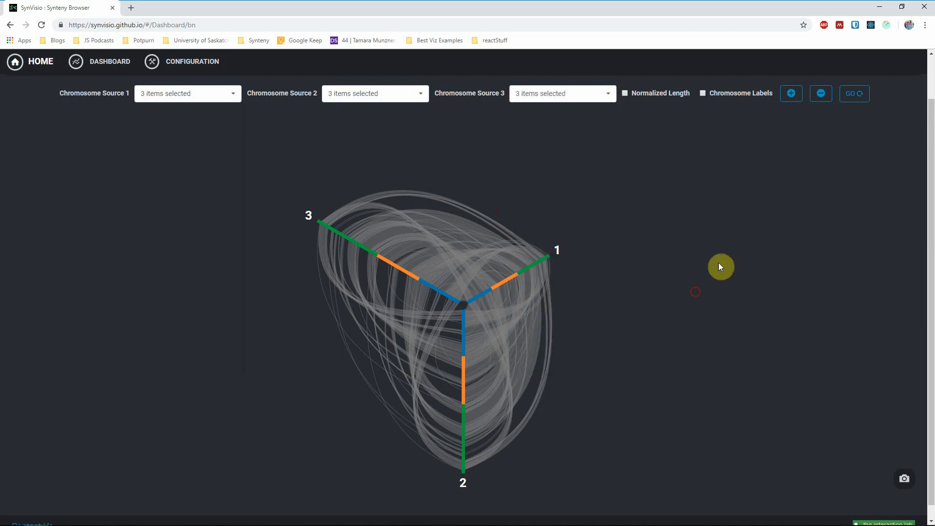
left_click(852, 100)
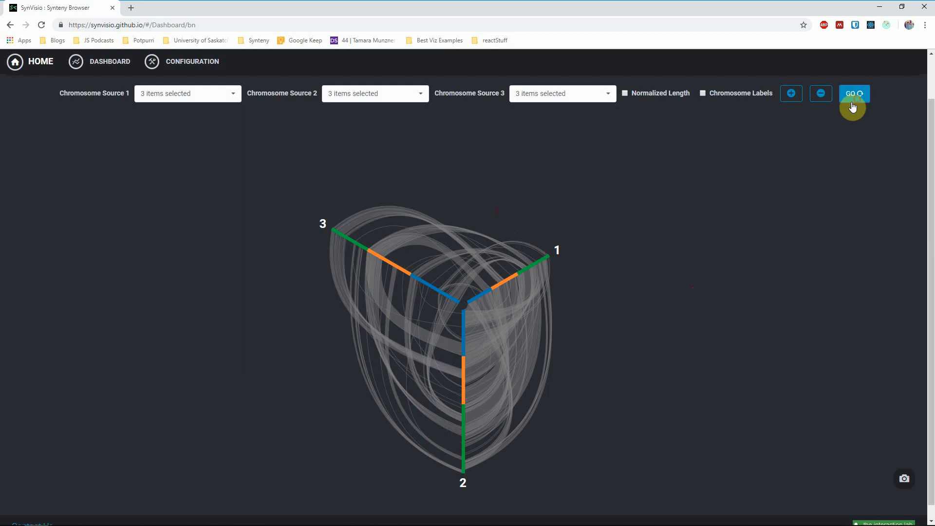
left_click(704, 94)
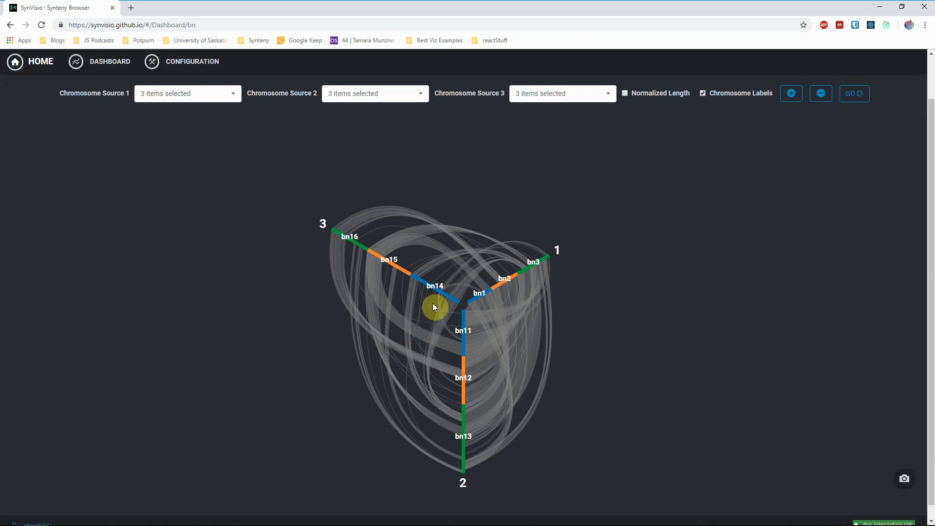
Step: Compare the multi-level plot with and without normalized length, leaving Normalized Length and Chromosome Labels enabled
left_click(661, 97)
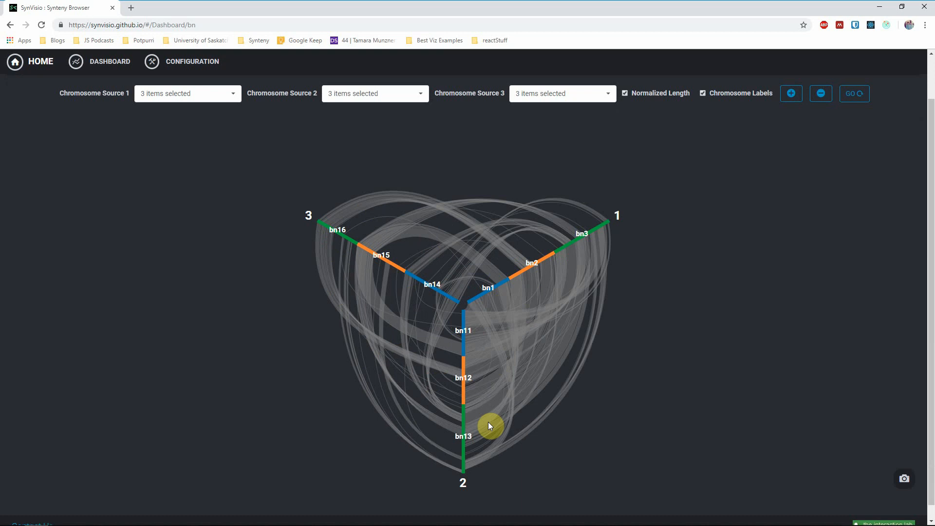
scroll(623, 425, "up", 1)
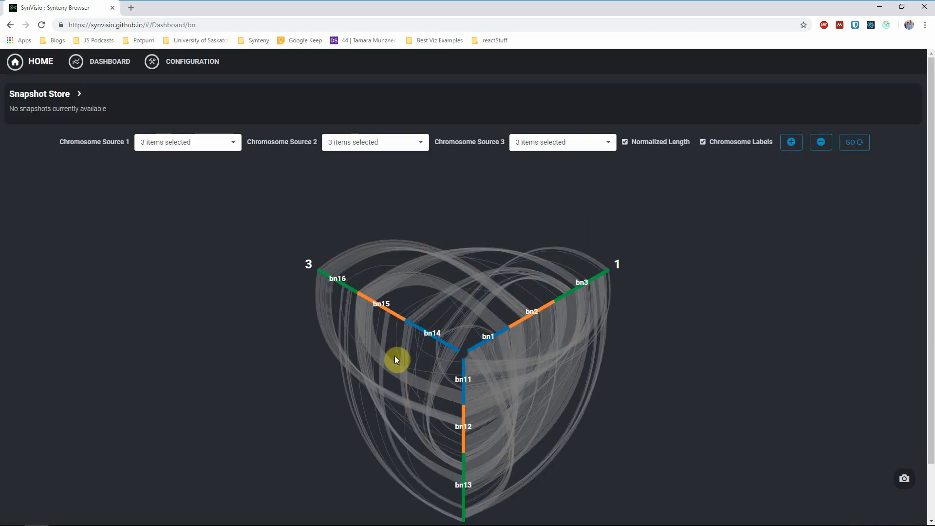
left_click(661, 144)
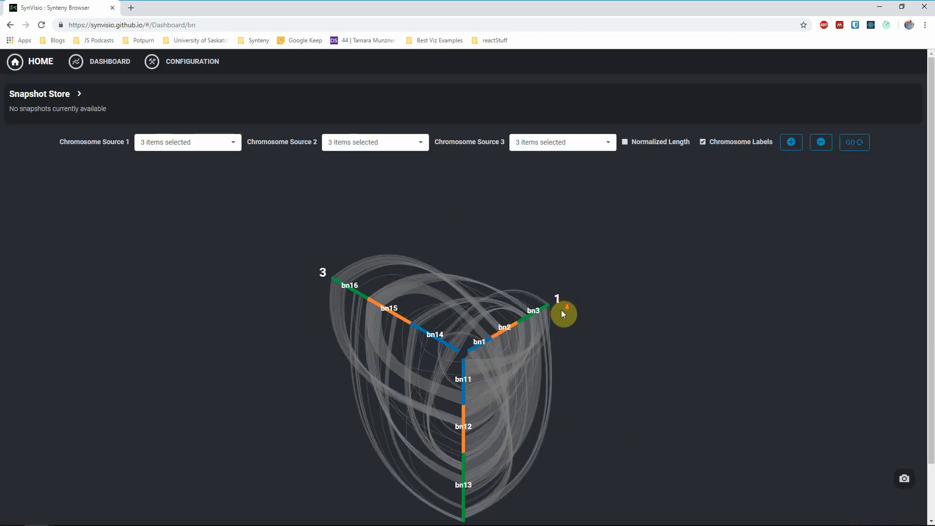
scroll(561, 310, "down", 1)
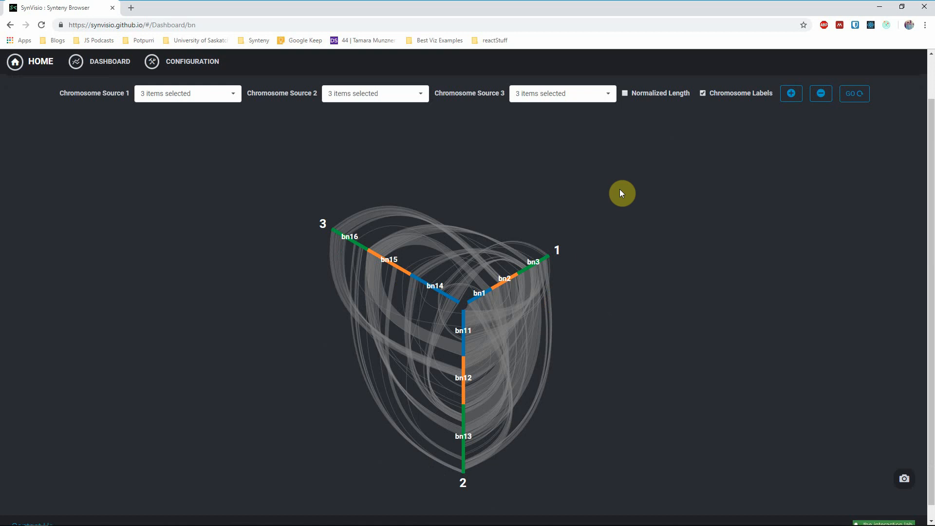
left_click(650, 97)
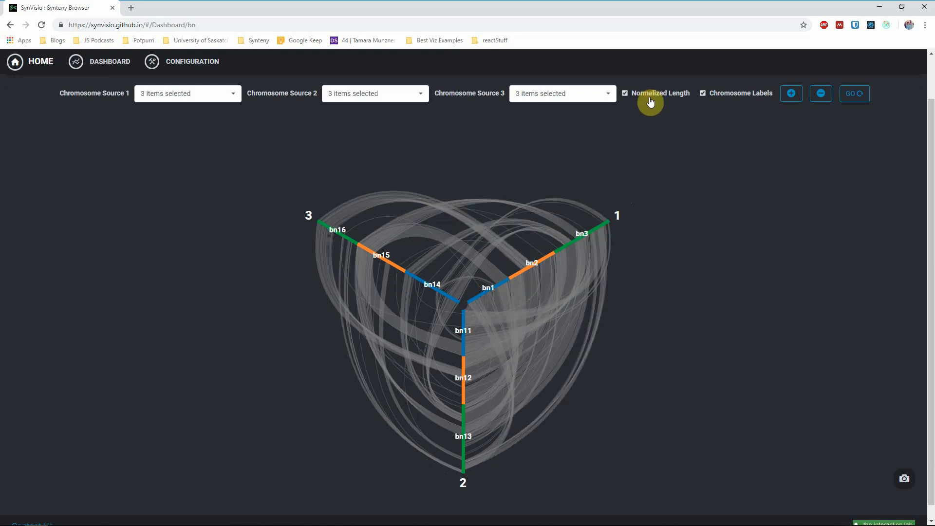
left_click(736, 96)
left_click(736, 96)
scroll(738, 196, "up", 1)
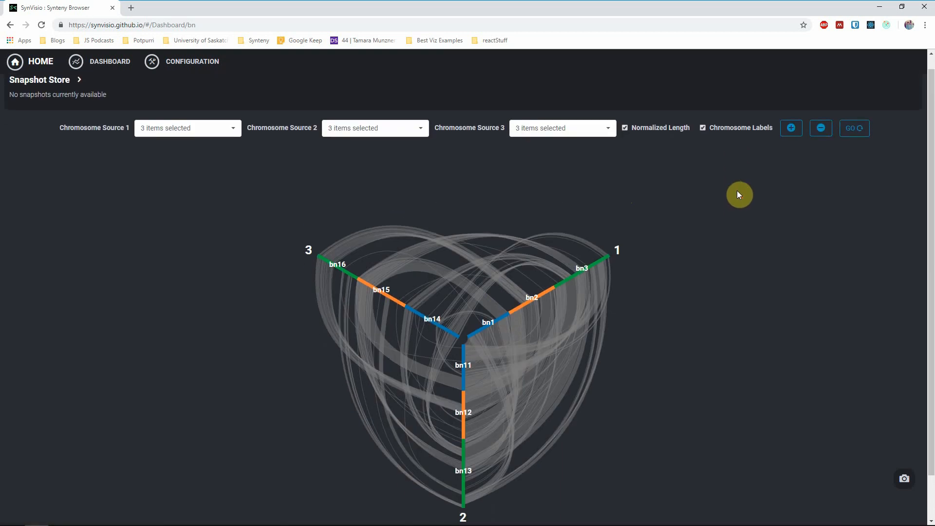
scroll(737, 194, "down", 1)
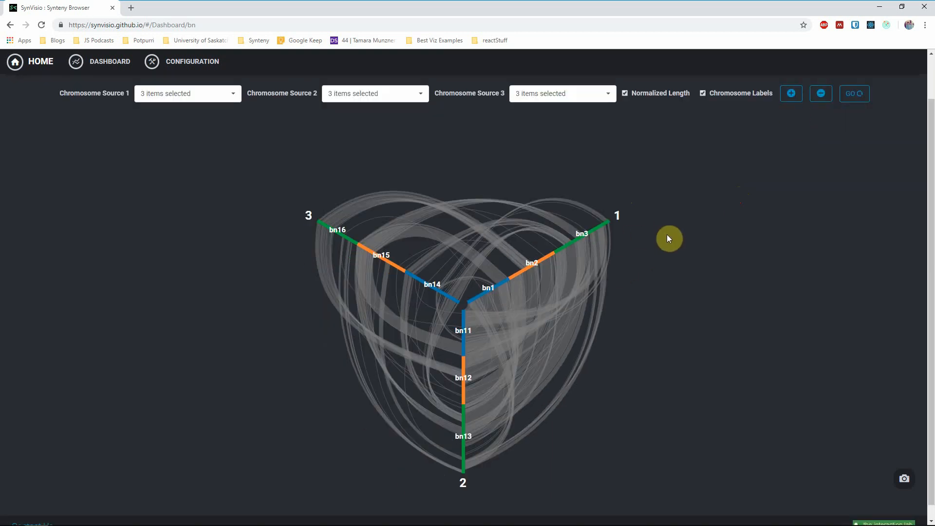
Step: Remove Chromosome Source 3, add it again with bn13, bn14 and bn15, and regenerate the plot
left_click(820, 95)
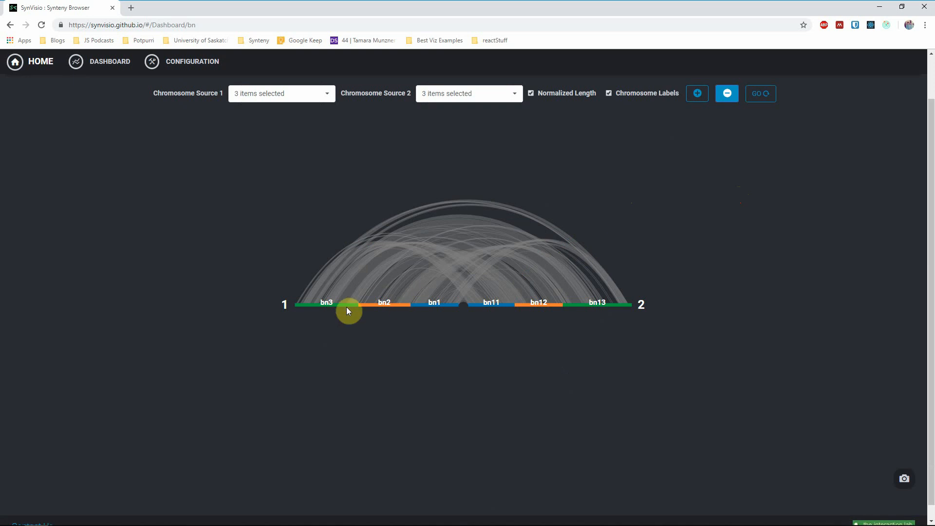
left_click(697, 93)
left_click(841, 100)
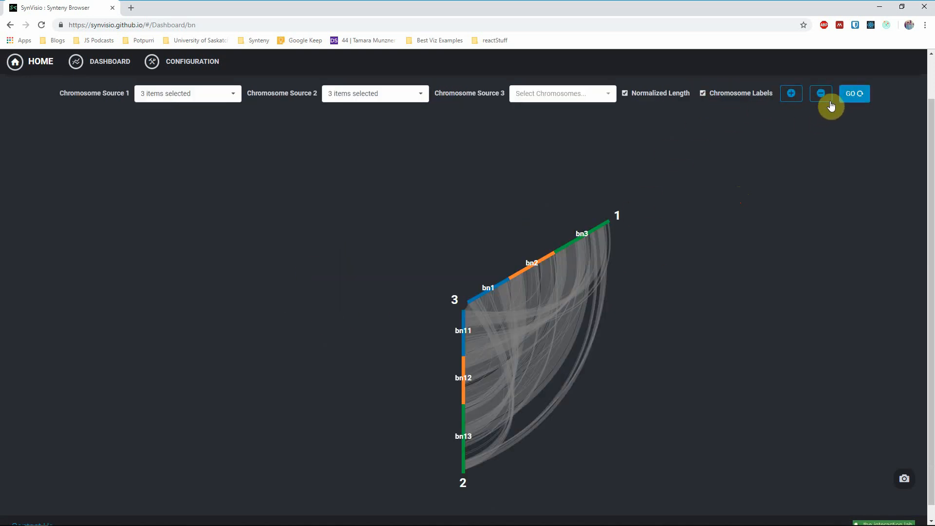
left_click(591, 94)
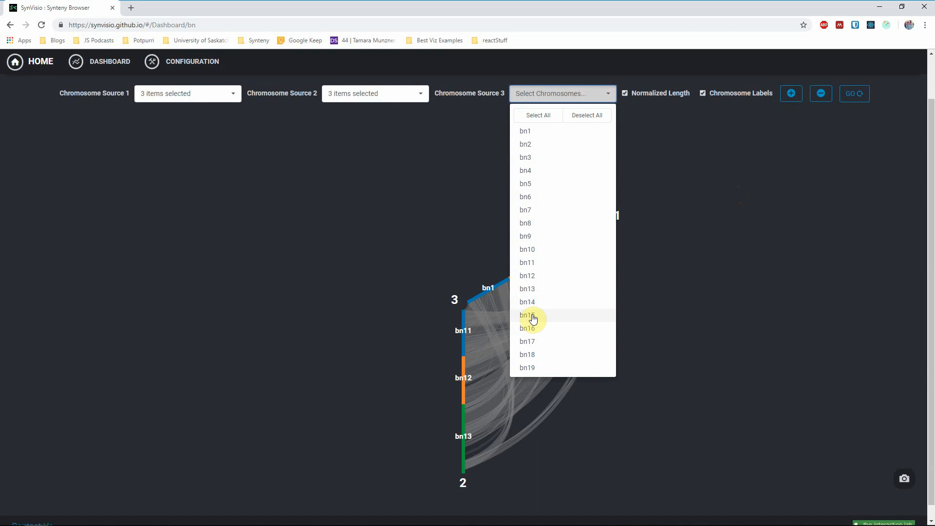
left_click(534, 289)
left_click(535, 303)
left_click(536, 315)
left_click(724, 279)
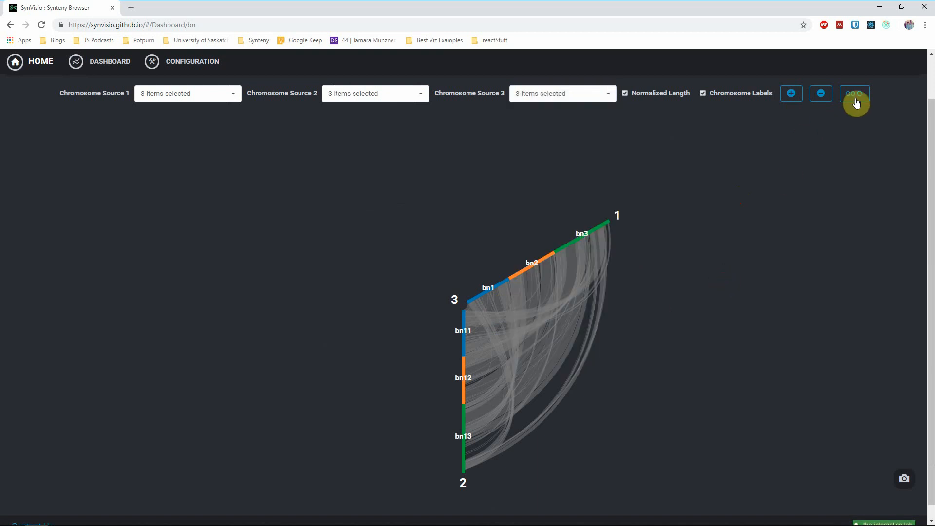
left_click(855, 94)
Step: Add Chromosome Sources 4 and 5, and select bn9, bn10 and bn11 for Chromosome Source 5
left_click(791, 95)
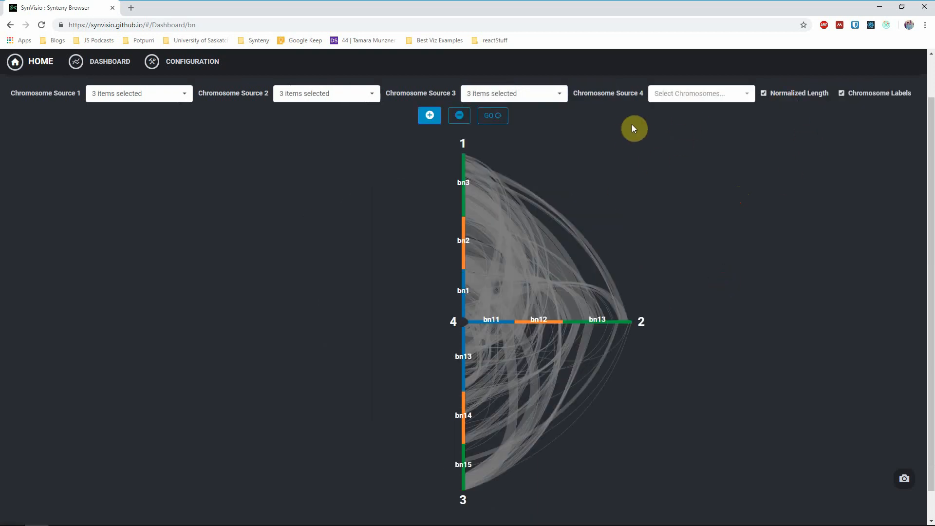
left_click(429, 116)
left_click(363, 126)
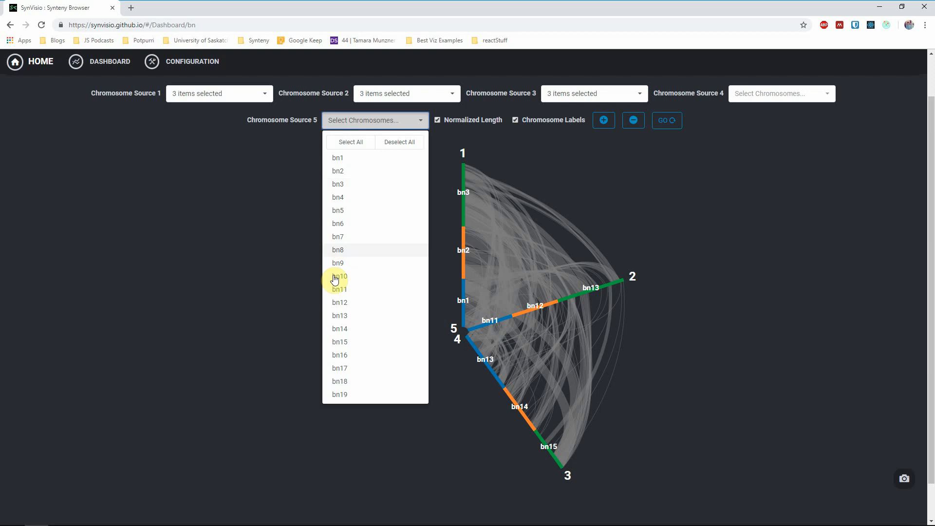
left_click(340, 263)
left_click(340, 276)
left_click(344, 289)
left_click(576, 184)
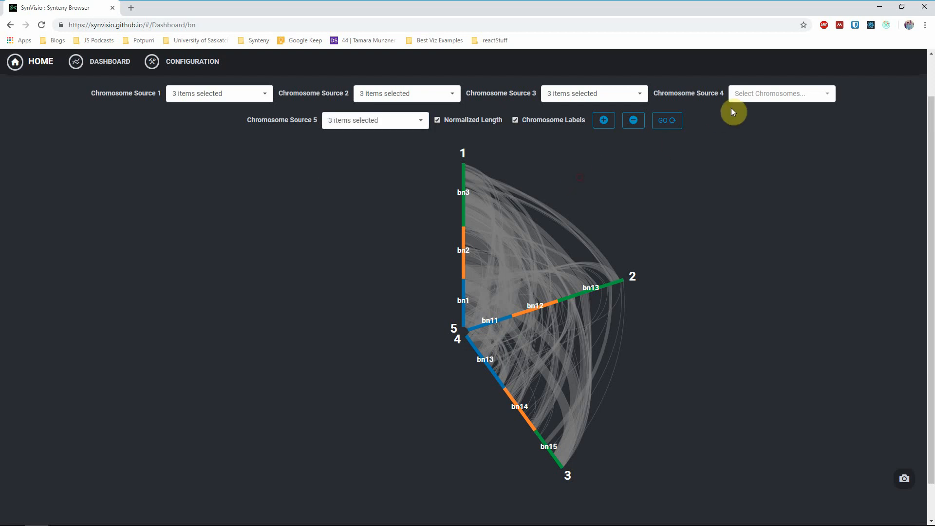
Step: Select bn6, bn7 and bn8 for Chromosome Source 4 and generate the five-source plot
left_click(745, 95)
left_click(756, 198)
left_click(753, 214)
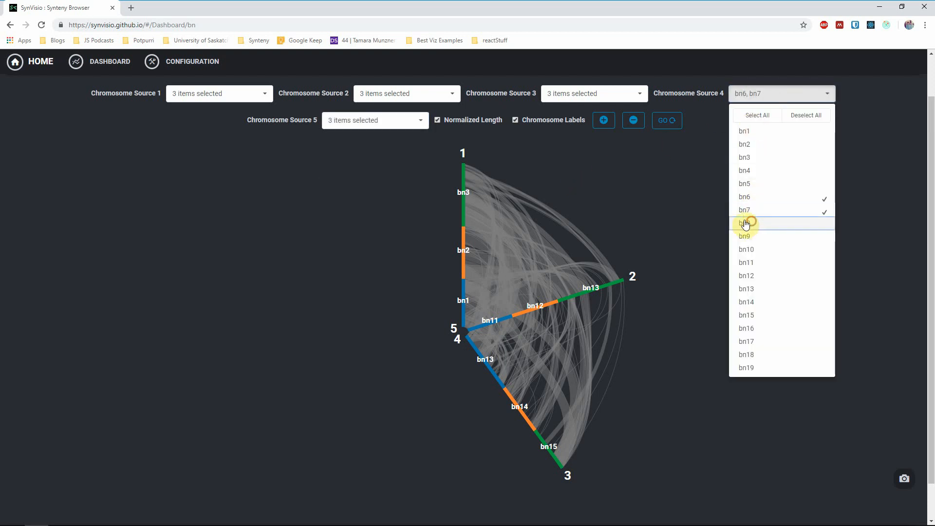
left_click(746, 223)
left_click(665, 123)
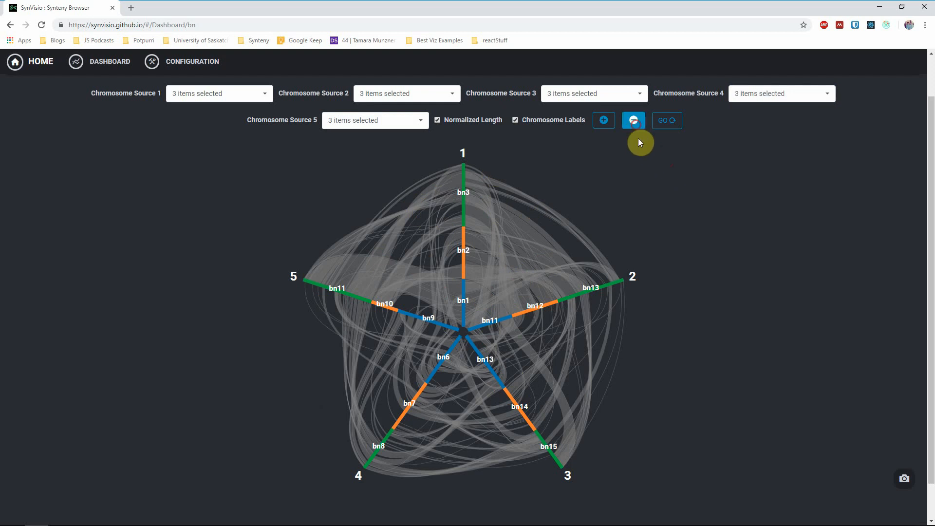
Step: Reduce the plot to three chromosome sources, regenerate it, and color the links by the chromosomes of source 1
left_click(461, 117)
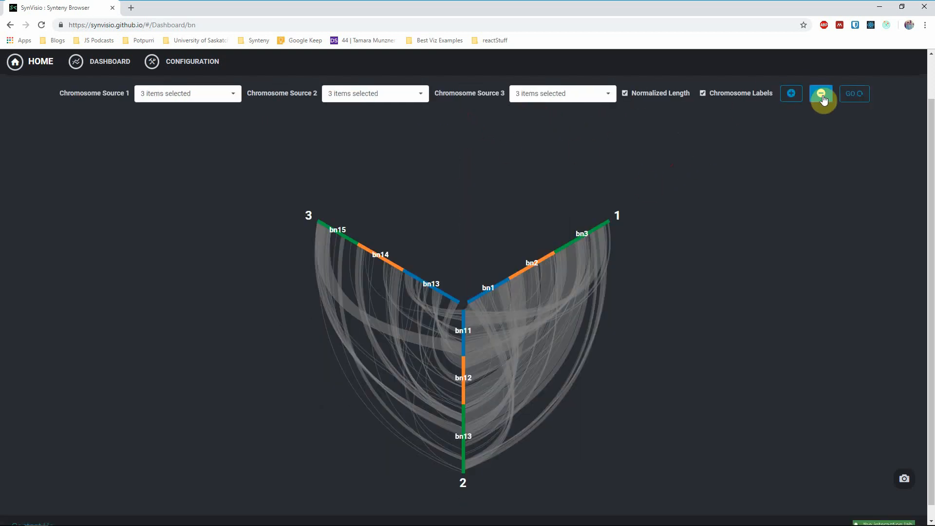
left_click(847, 94)
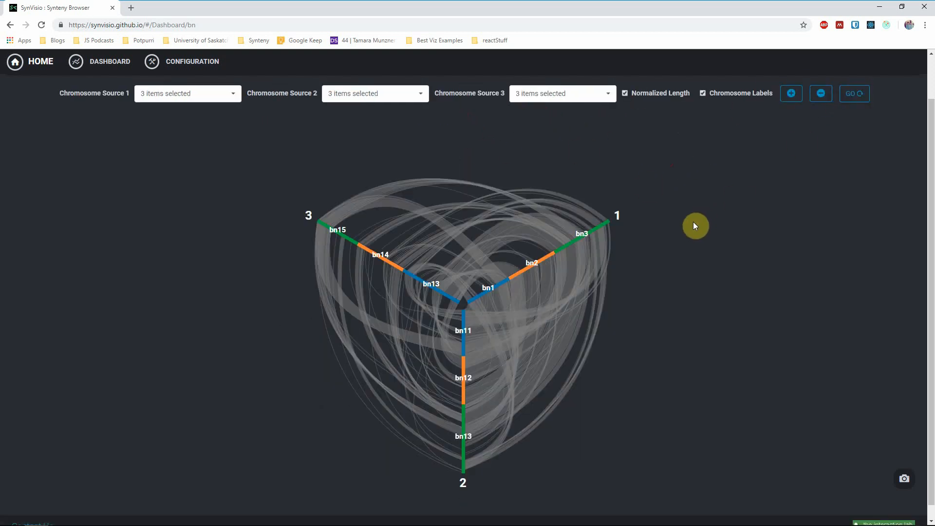
left_click(617, 218)
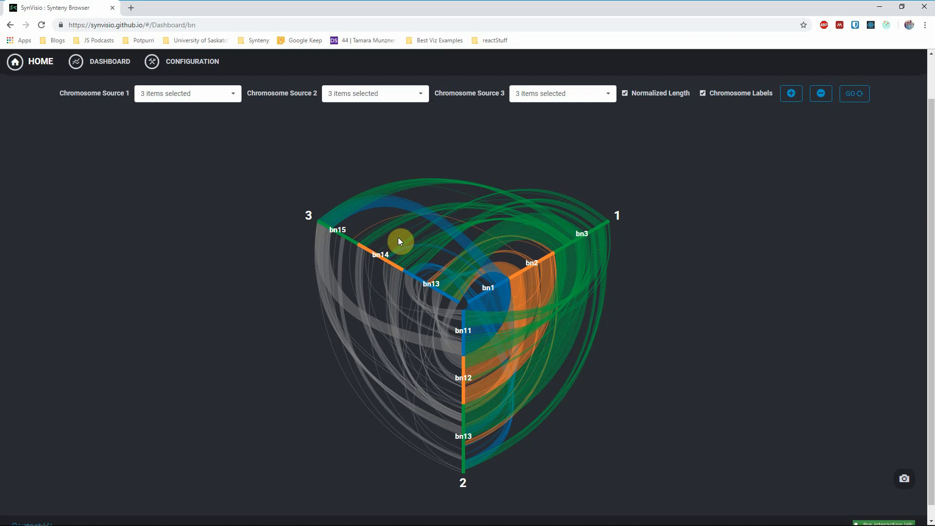
Step: Store the colored three-source plot as a snapshot and dismiss the notification
scroll(399, 238, "up", 1)
scroll(397, 240, "down", 1)
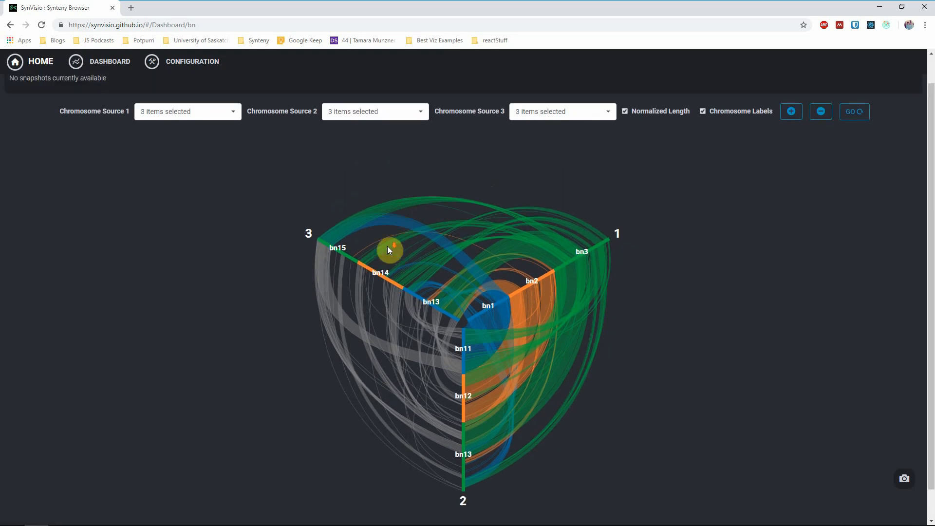
scroll(313, 231, "up", 1)
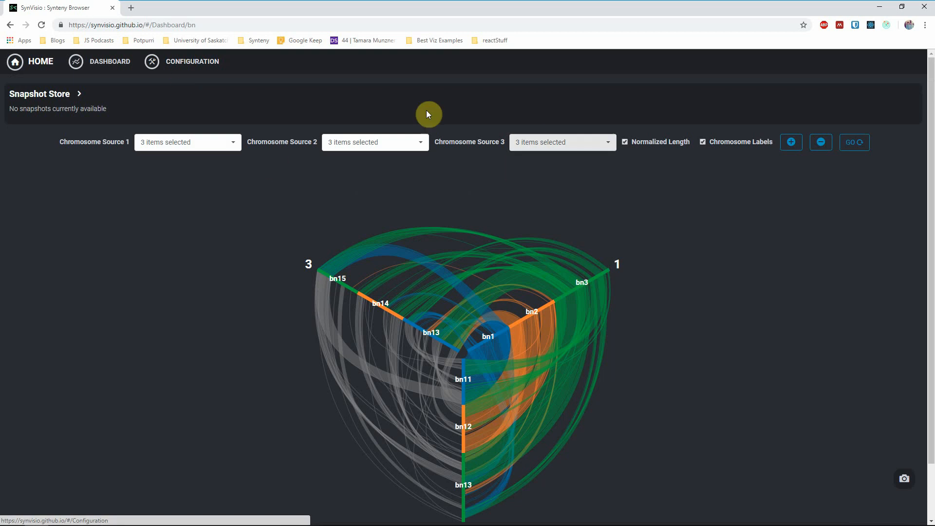
left_click(909, 482)
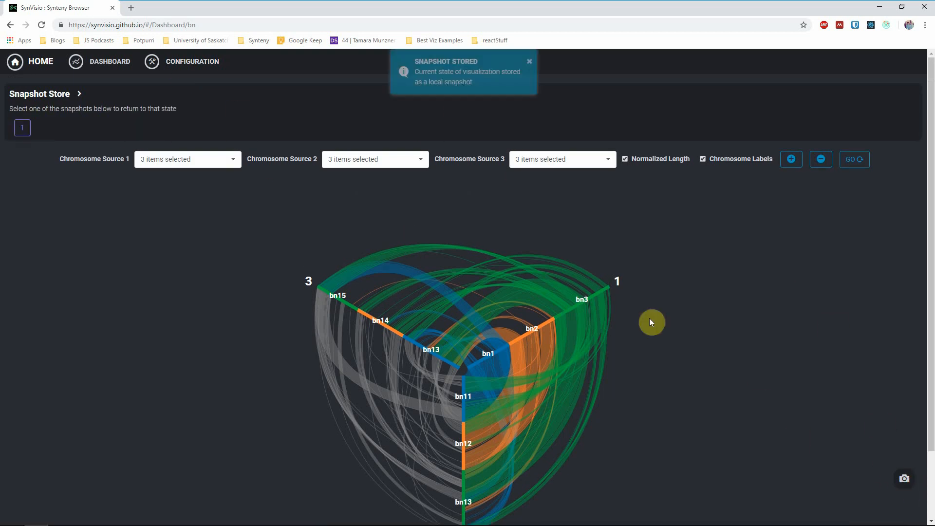
left_click(528, 60)
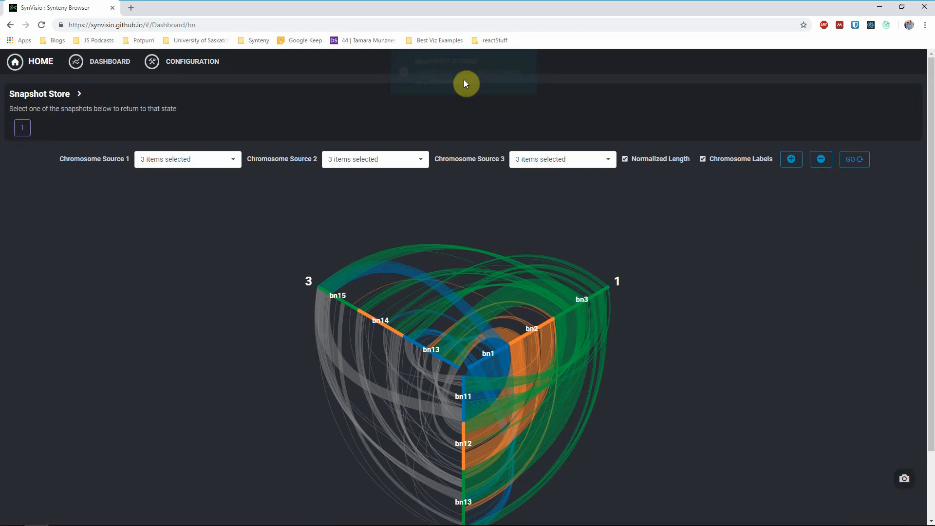
Step: Add a fourth chromosome source containing bn5, bn6 and bn7, and generate the four-source plot
left_click(792, 164)
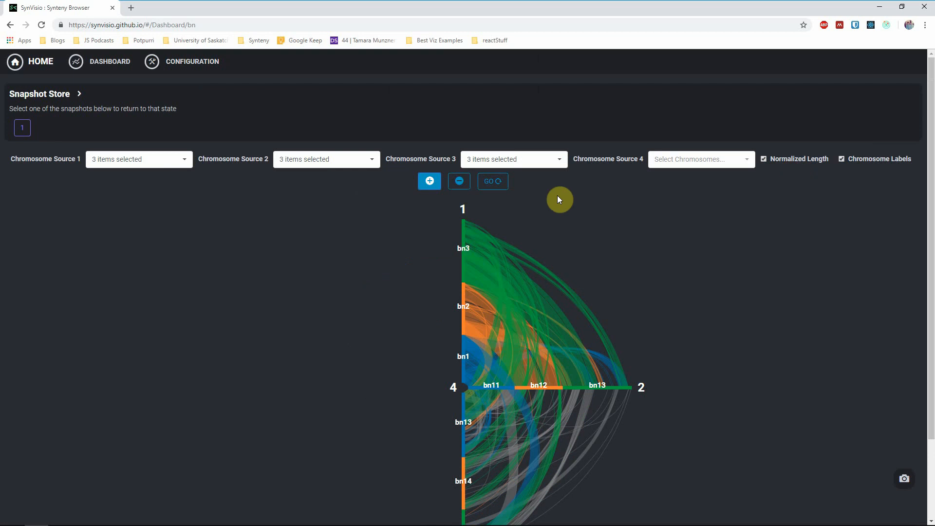
left_click(666, 159)
left_click(684, 250)
left_click(679, 262)
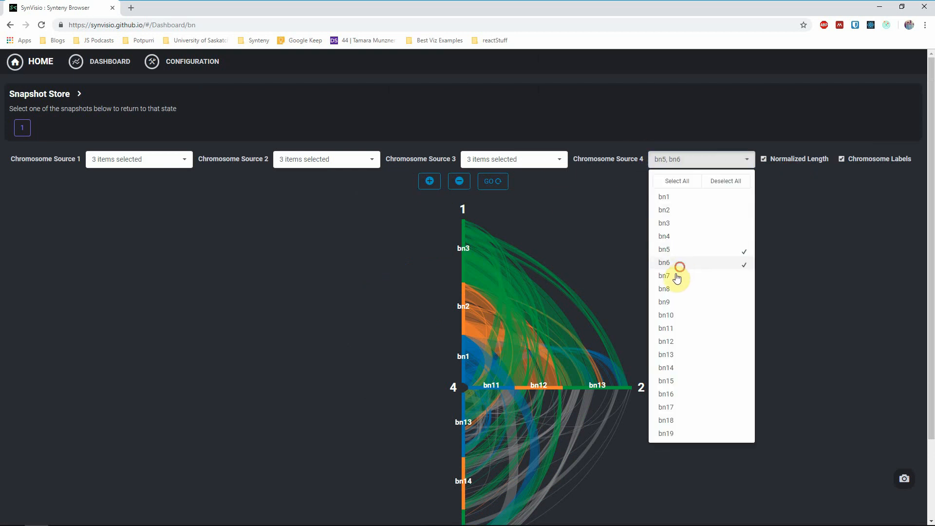
left_click(674, 276)
left_click(583, 230)
left_click(497, 182)
scroll(831, 387, "down", 2)
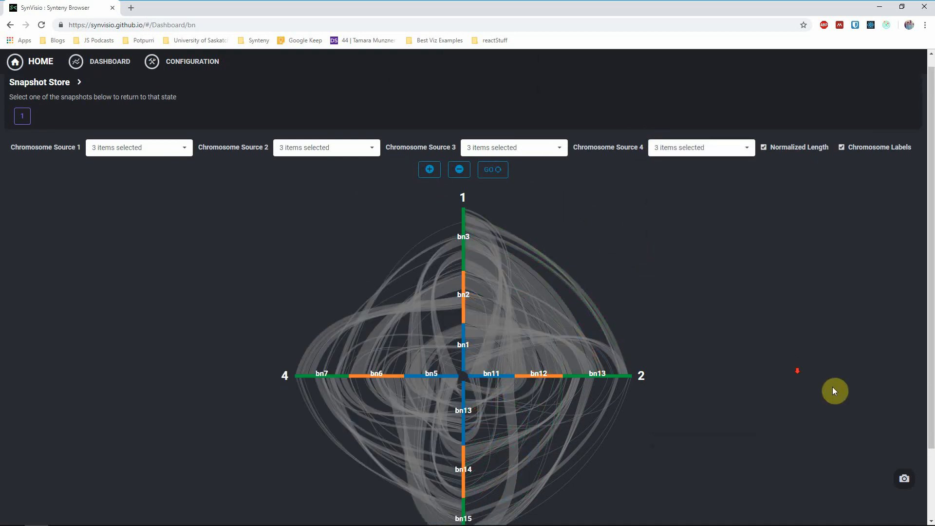
Step: Store the four-source plot as a second snapshot, and switch between snapshots 1 and 2, ending on snapshot 2
left_click(907, 480)
scroll(782, 357, "up", 2)
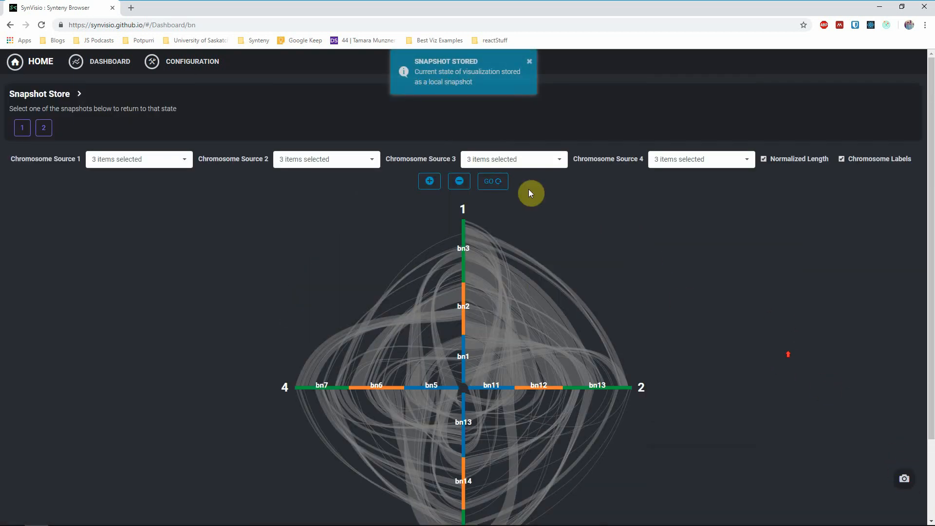
left_click(43, 129)
left_click(23, 129)
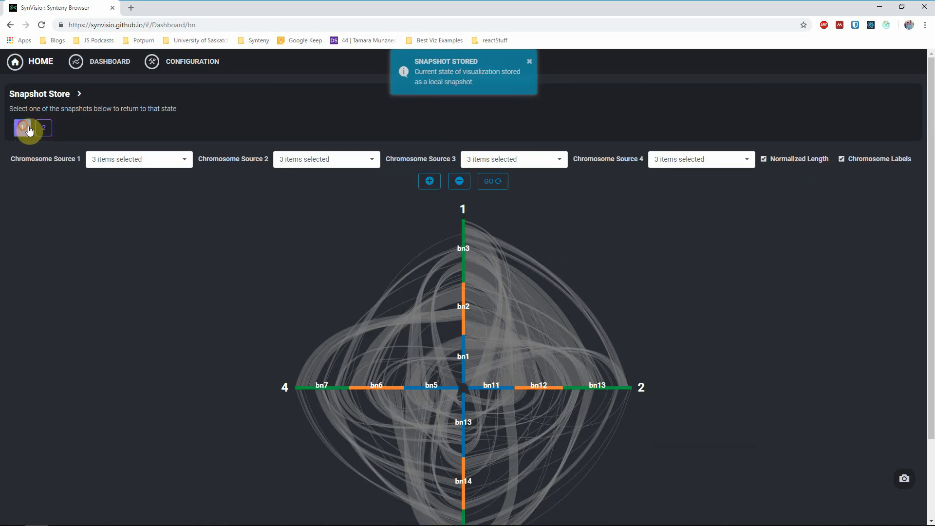
left_click(49, 133)
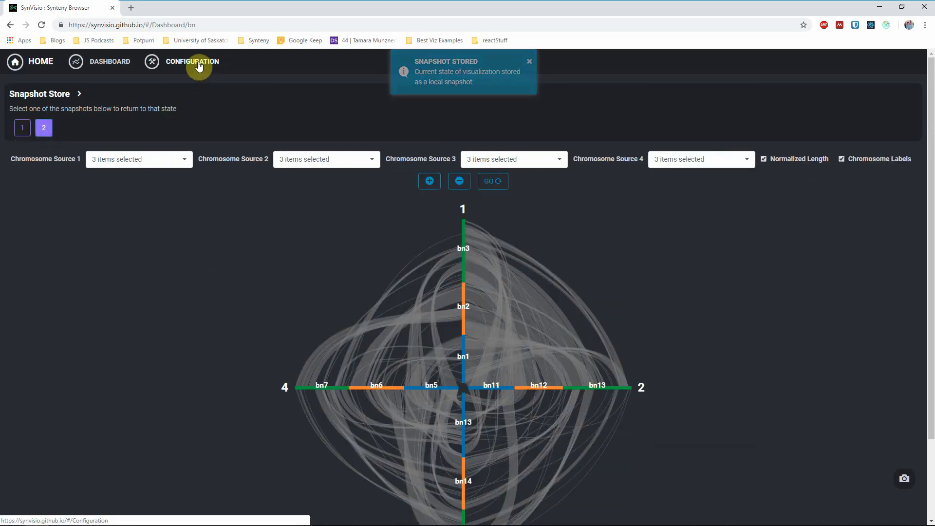
Step: Open the Hs vs Pt (human vs chimpanzee) sample dataset from the sample files listed on the home page
left_click(199, 64)
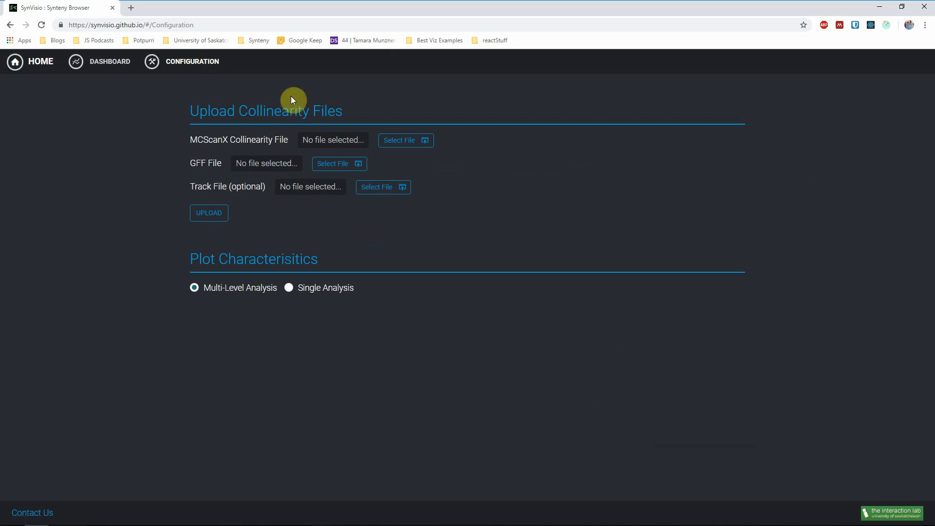
left_click(41, 64)
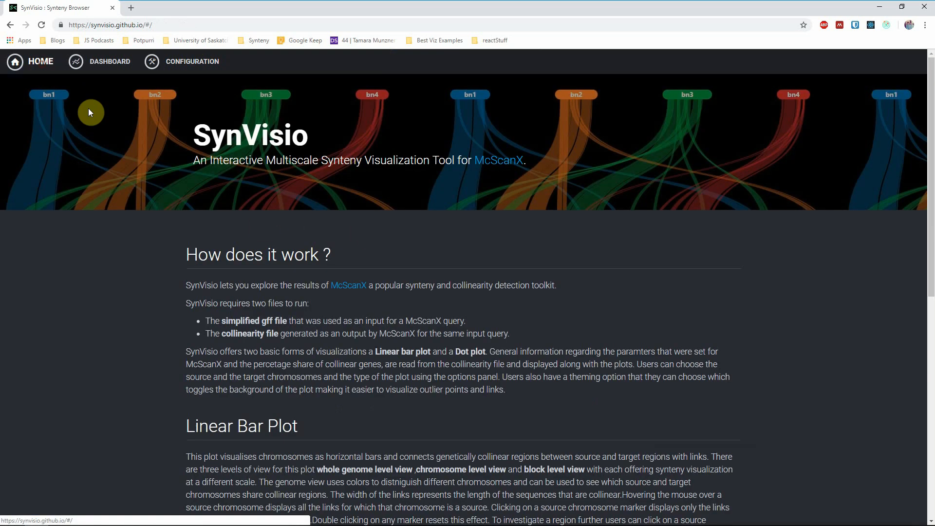
scroll(213, 306, "down", 9)
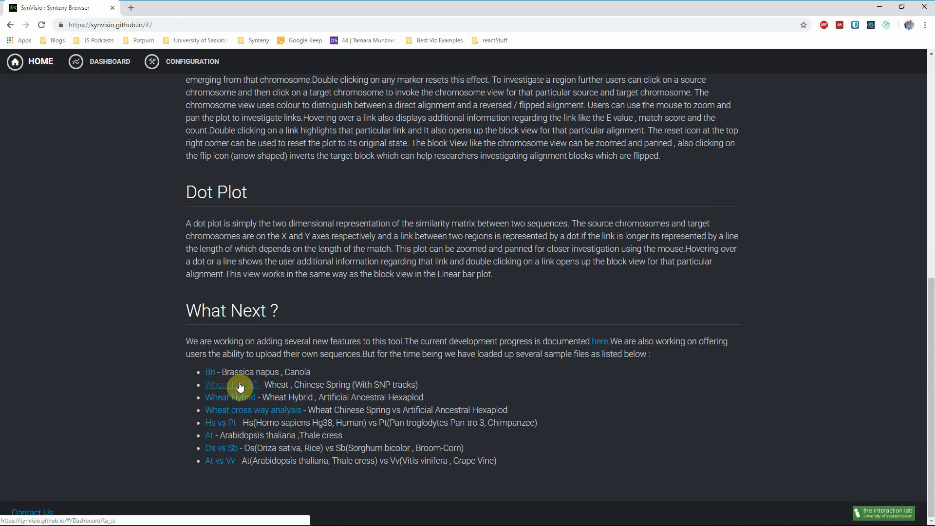
left_click(232, 424)
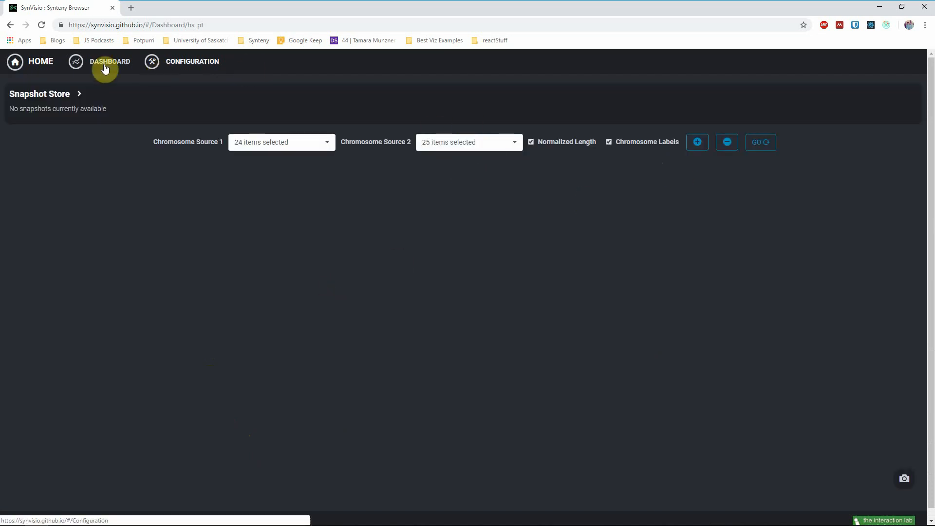
Step: Set the plot characteristics to Single Analysis with the Default Dashboard in the configuration
left_click(178, 61)
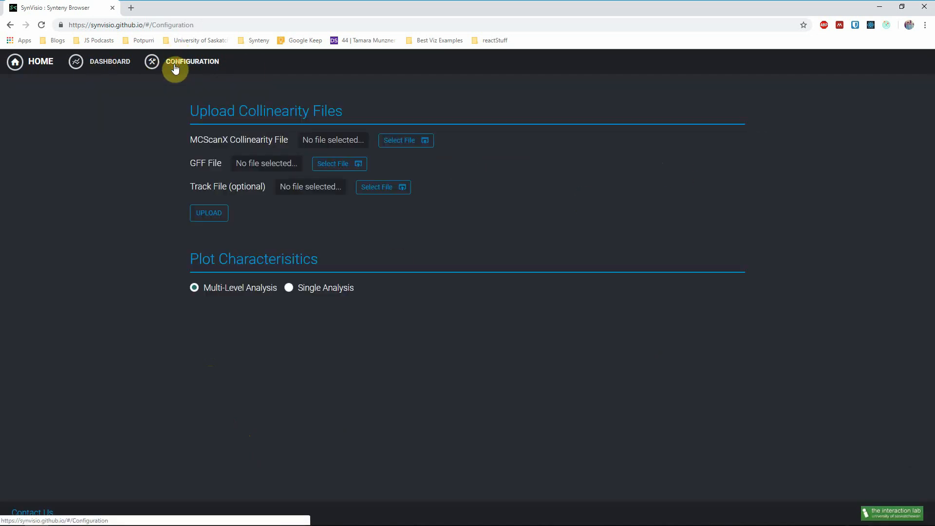
left_click(302, 290)
left_click(243, 310)
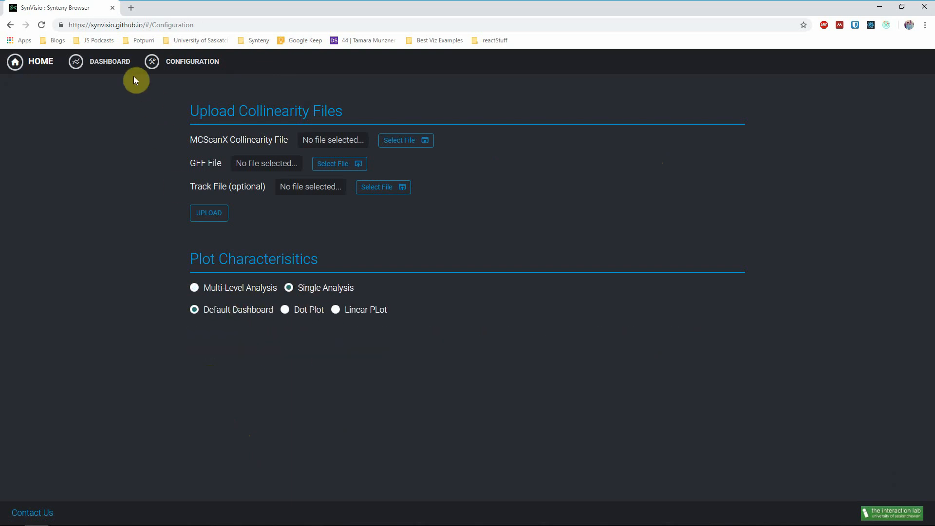
Step: Open the human vs chimpanzee dashboard and review the preselected source (hs) and target (pt) chromosome lists
left_click(122, 63)
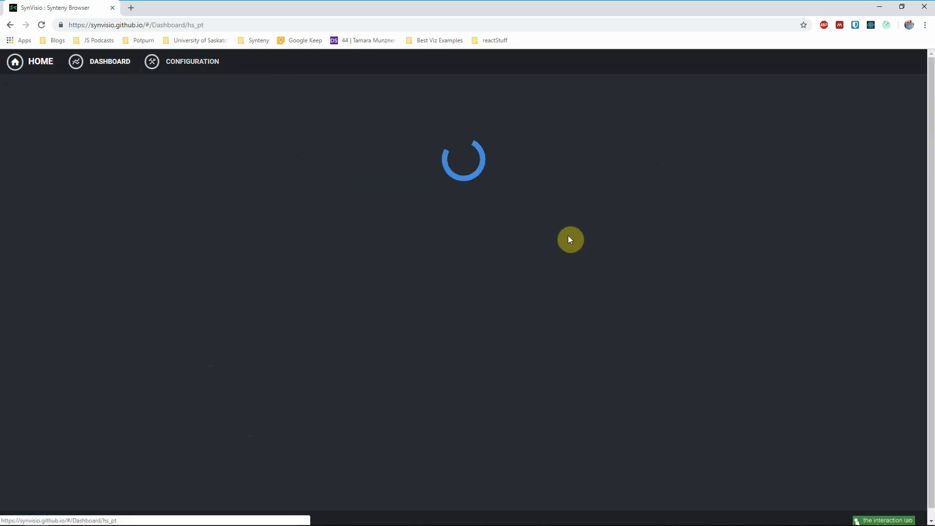
left_click(775, 176)
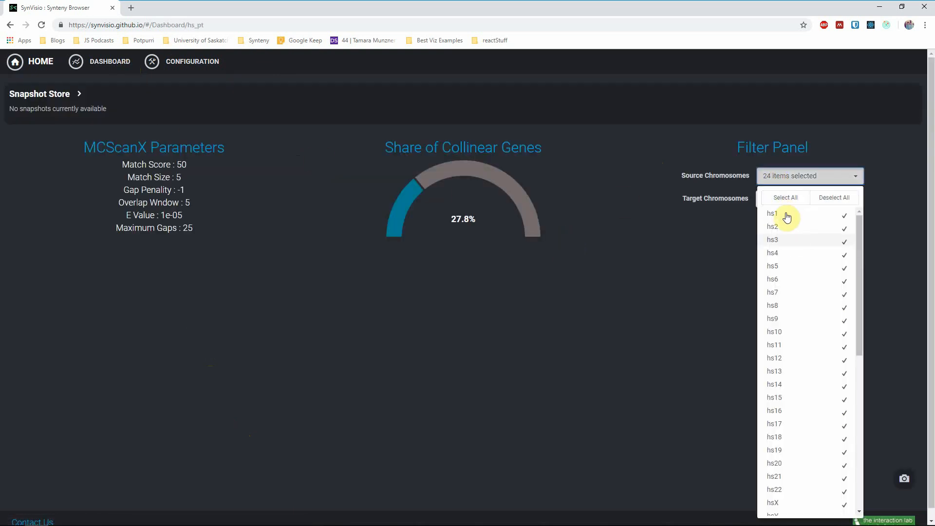
scroll(794, 358, "down", 1)
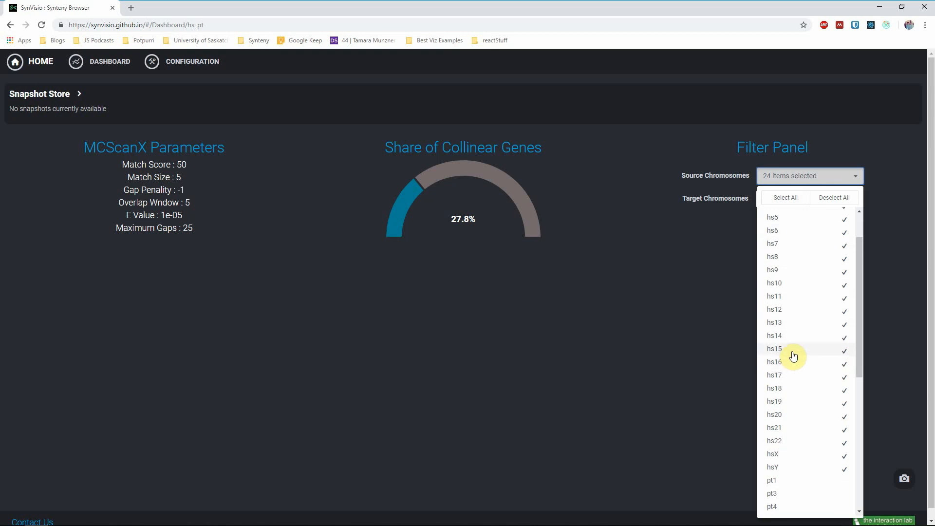
left_click(767, 199)
scroll(795, 301, "down", 1)
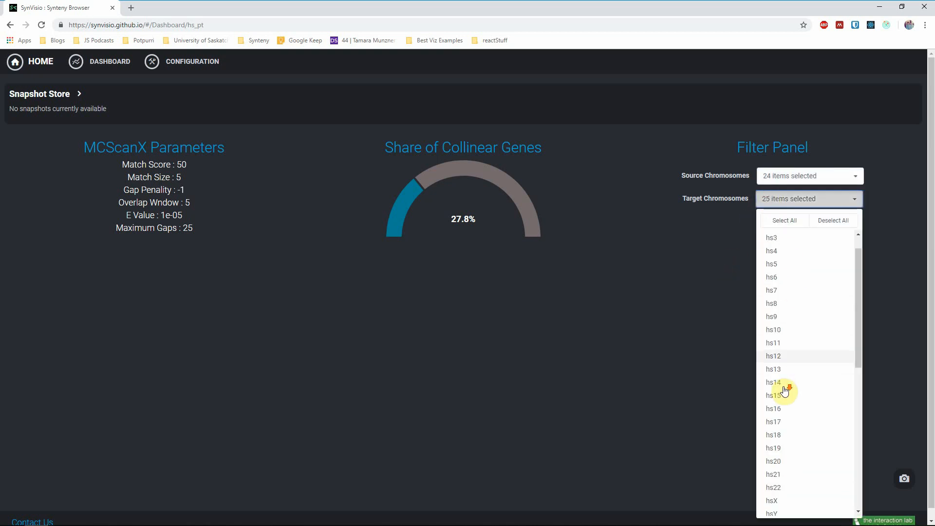
scroll(784, 391, "down", 5)
scroll(796, 313, "down", 3)
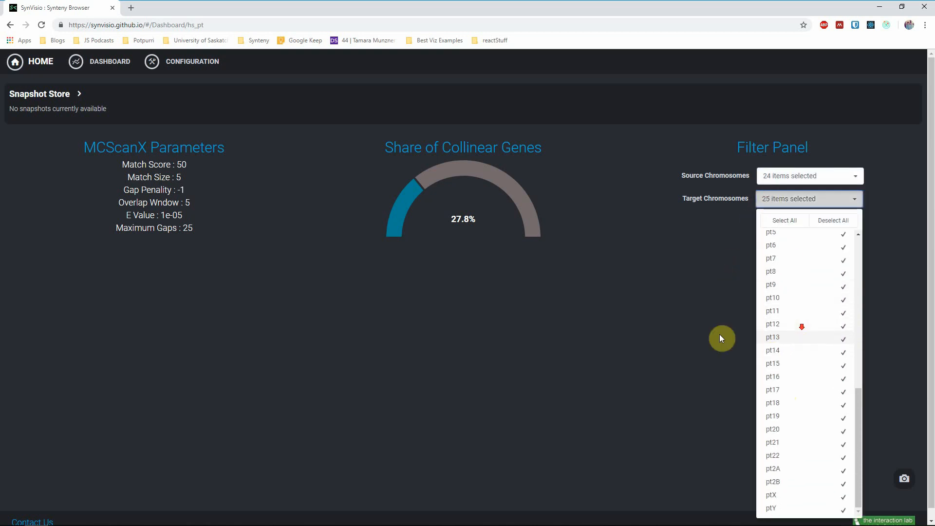
Step: Generate the default dashboard plots for all selected hs source and pt target chromosomes
left_click(722, 338)
left_click(770, 228)
scroll(577, 189, "down", 2)
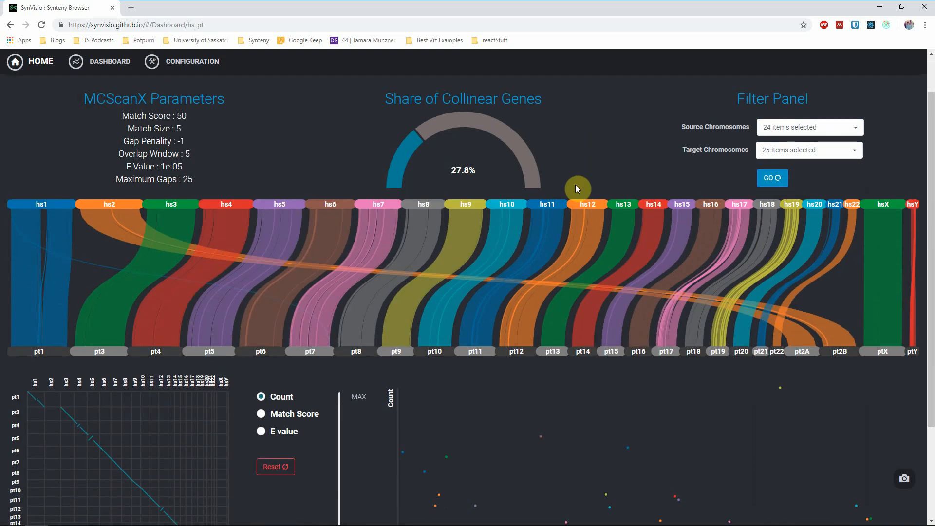
scroll(576, 189, "down", 2)
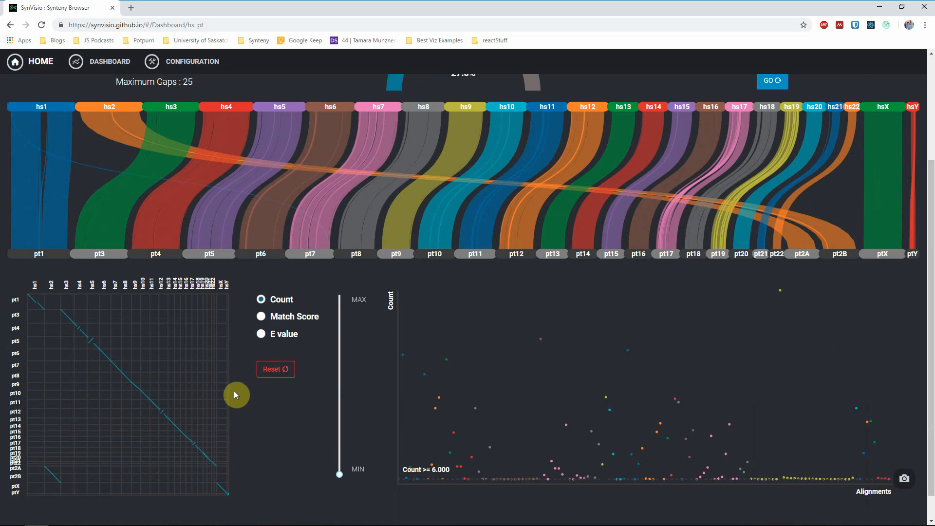
Step: Open the chromosome view for hs3 and pt3, and open the block view of their large alignment
mouse_move(348, 483)
left_mouse_down()
mouse_move(340, 475)
mouse_move(346, 460)
mouse_move(342, 485)
left_mouse_up()
left_click(110, 238)
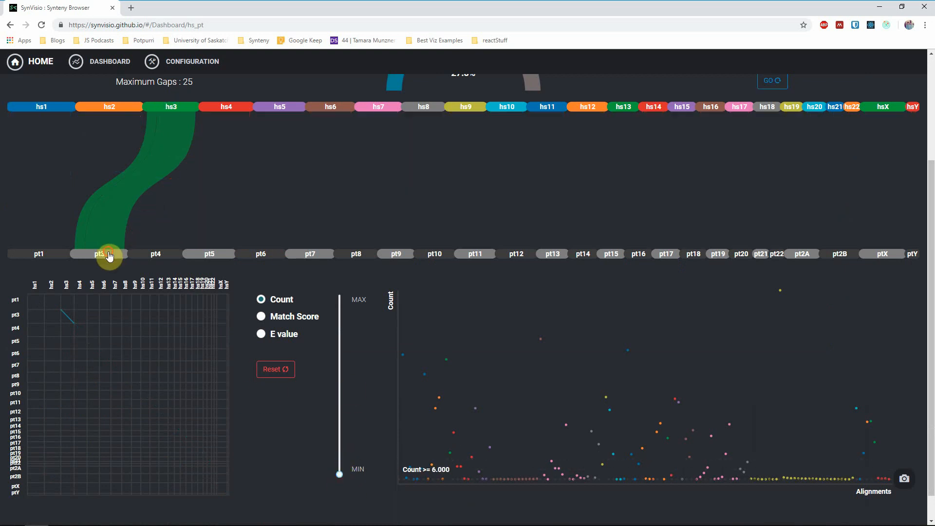
left_click(109, 255)
left_click(355, 195)
scroll(448, 355, "down", 4)
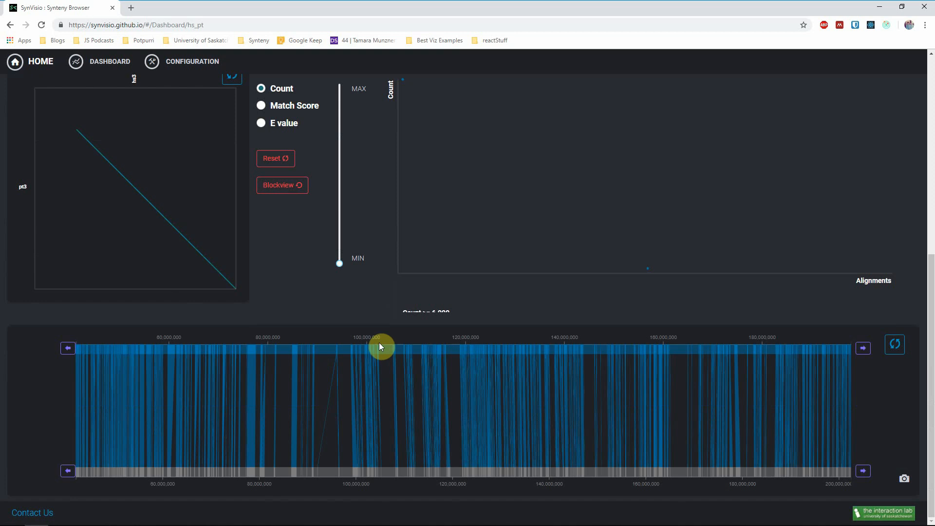
Step: Zoom in on the hs3–pt3 block view and inspect an individual gene link
scroll(202, 415, "up", 5)
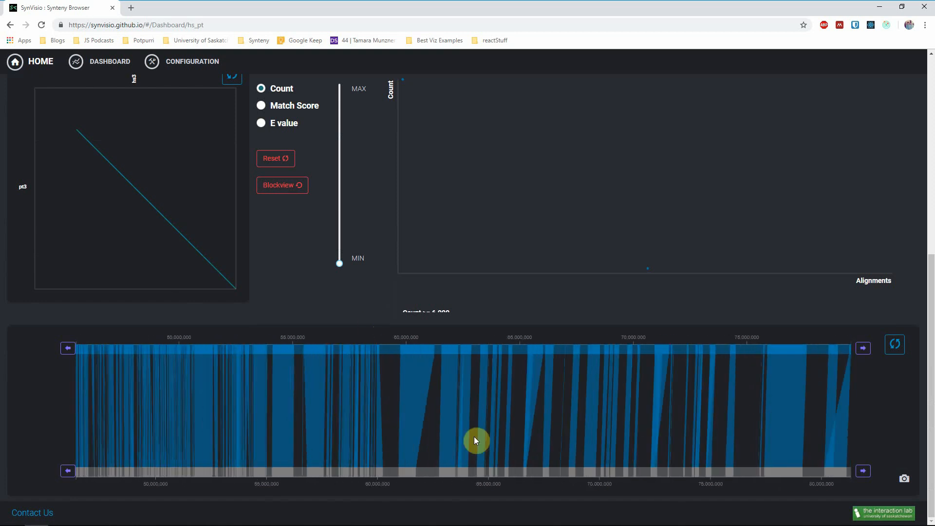
mouse_move(289, 392)
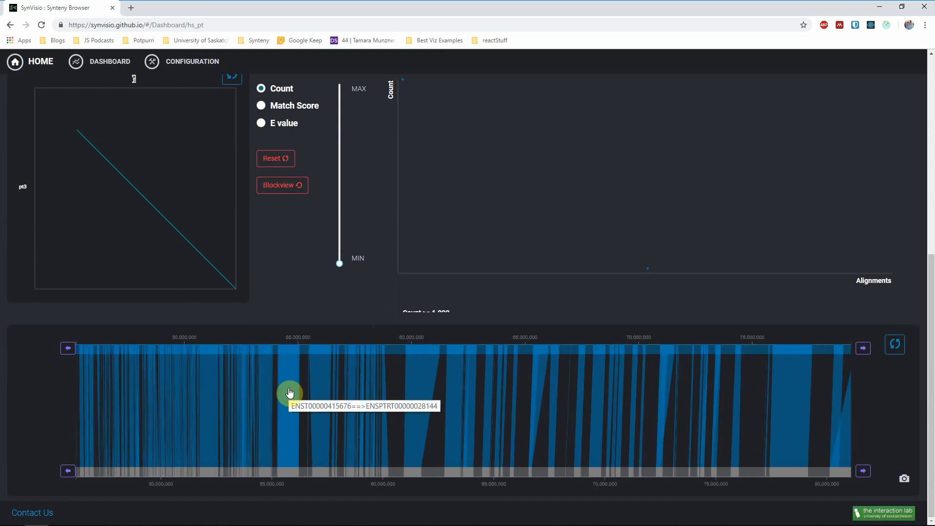
scroll(307, 304, "up", 5)
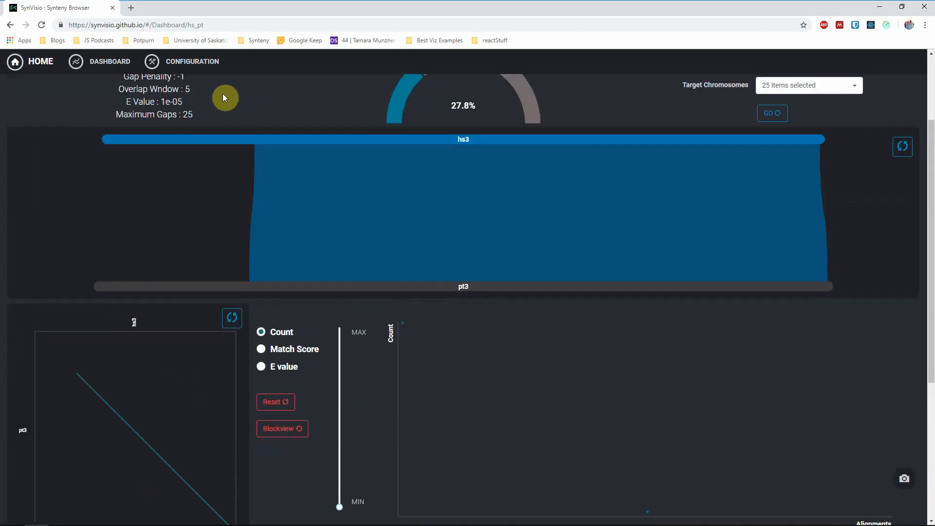
Step: Review the plot descriptions and the list of sample datasets on the home page
left_click(192, 65)
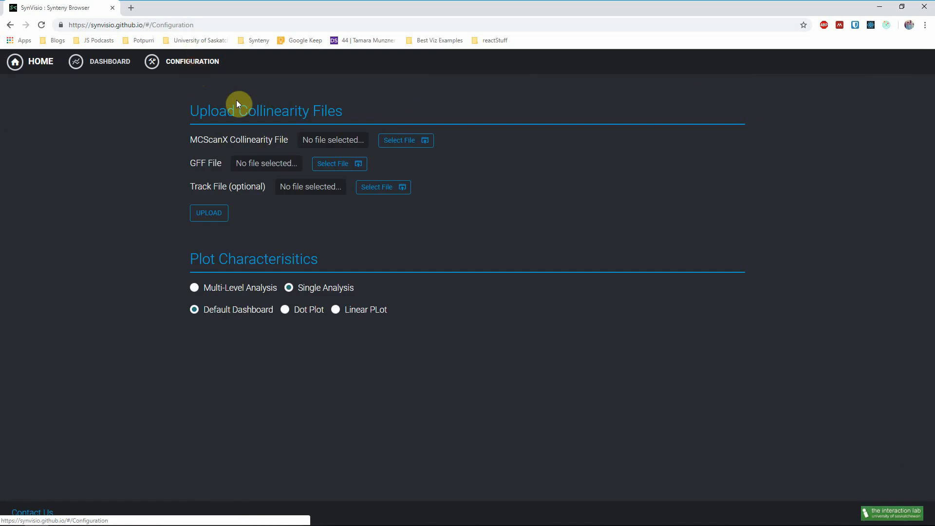
left_click(44, 67)
scroll(212, 351, "down", 15)
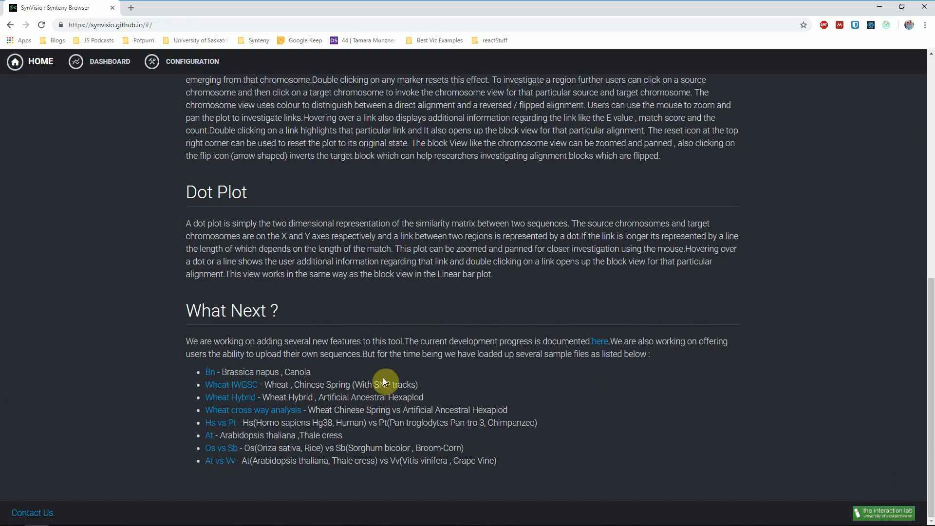
scroll(376, 342, "up", 3)
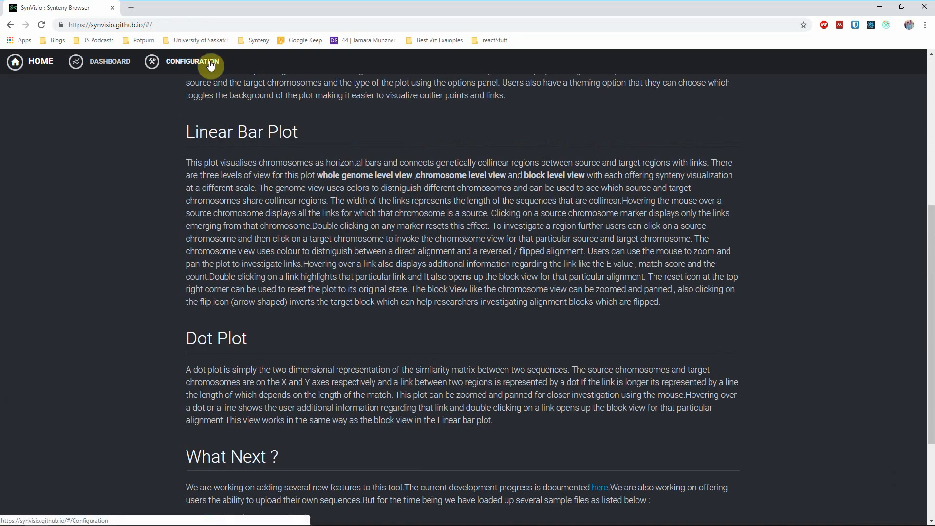
Step: In the configuration, select bn_collinear from the Brassica Napus Initial Dataset folder as the MCScanX collinearity file
left_click(211, 66)
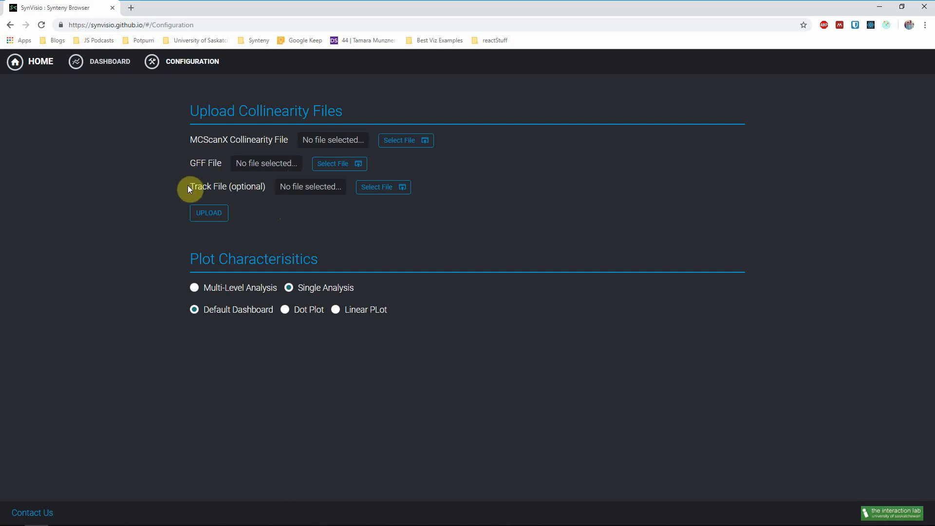
left_click(392, 141)
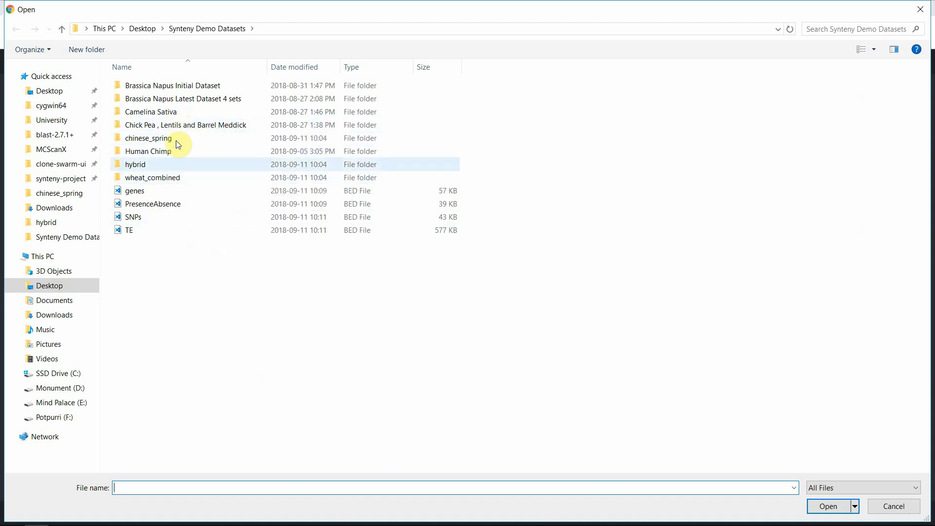
double_click(201, 89)
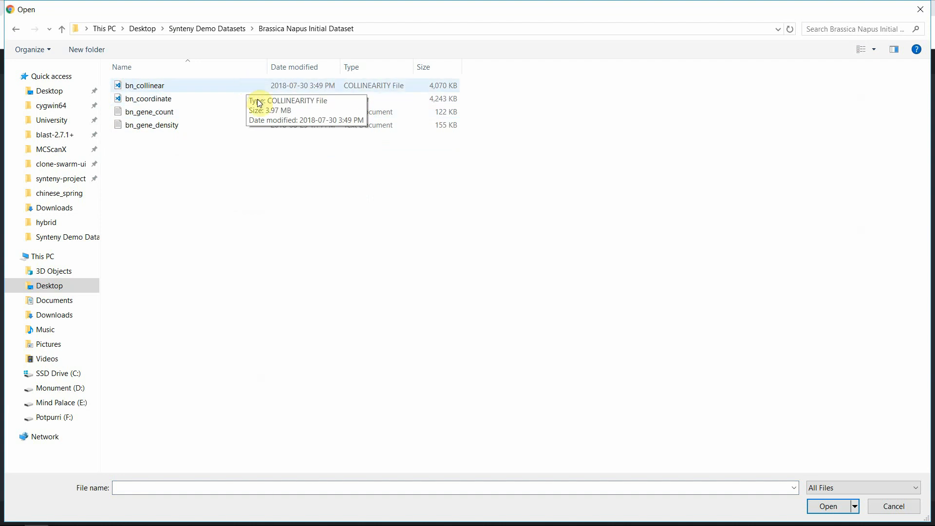
left_click(266, 85)
left_click(828, 506)
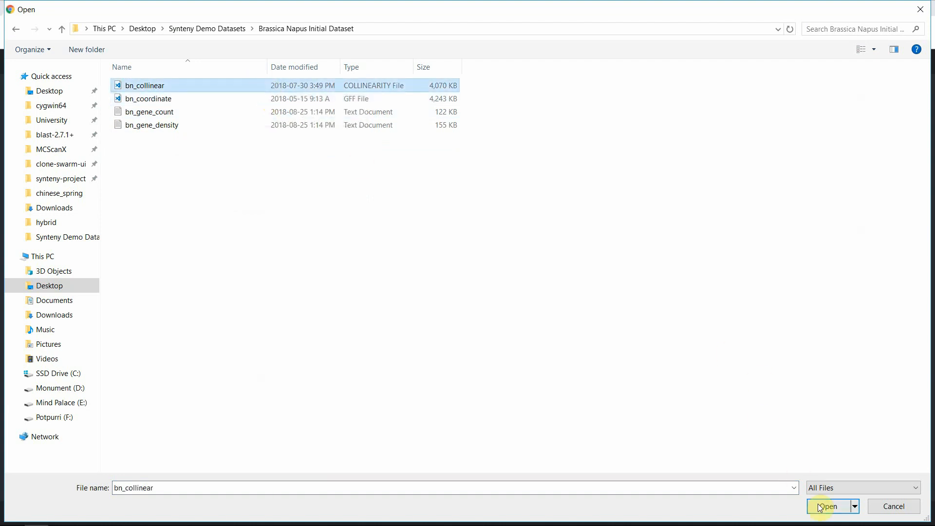
Step: Select bn_coordinate as the GFF file
left_click(358, 168)
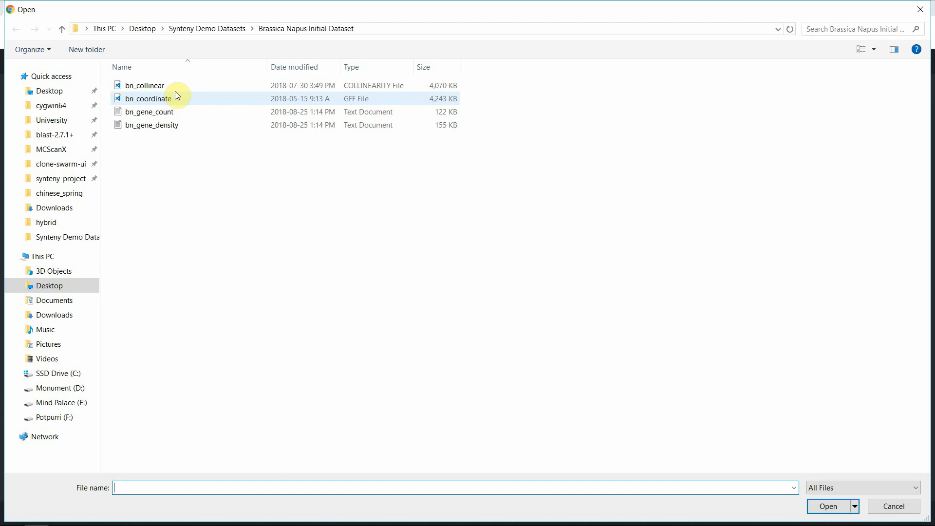
left_click(177, 98)
left_click(828, 506)
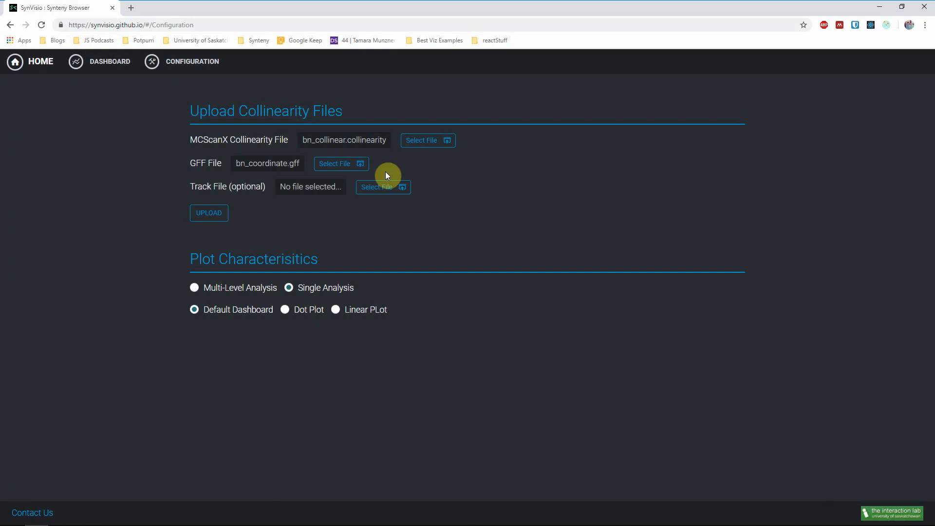
Step: Select bn_gene_count as the optional track file and upload the three files
left_click(371, 190)
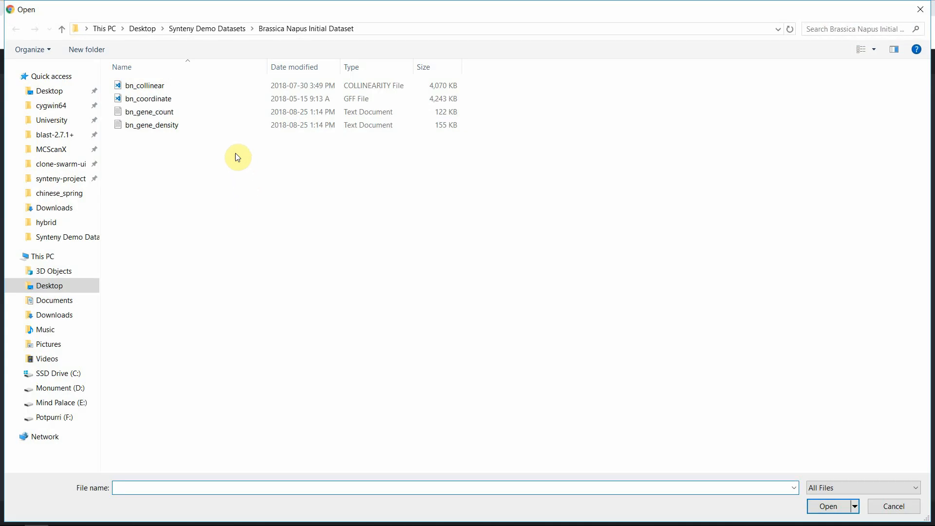
left_click(243, 115)
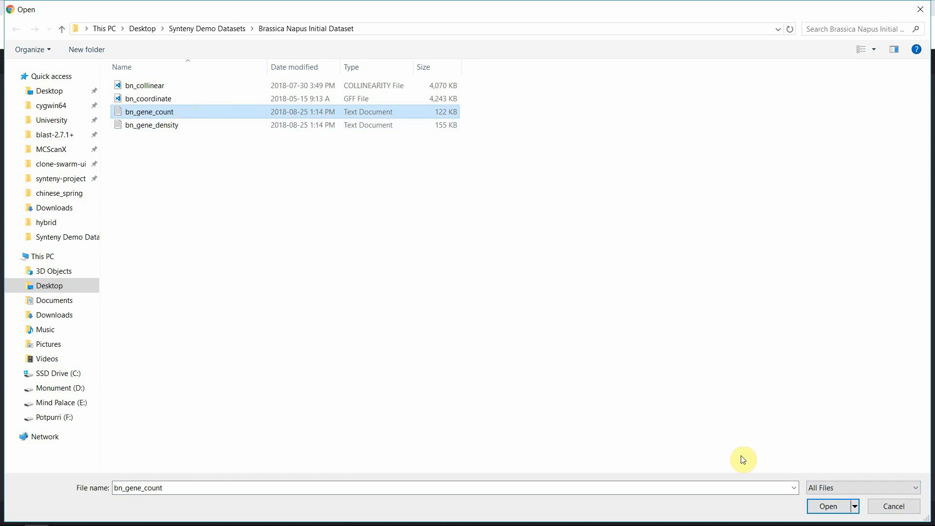
left_click(826, 506)
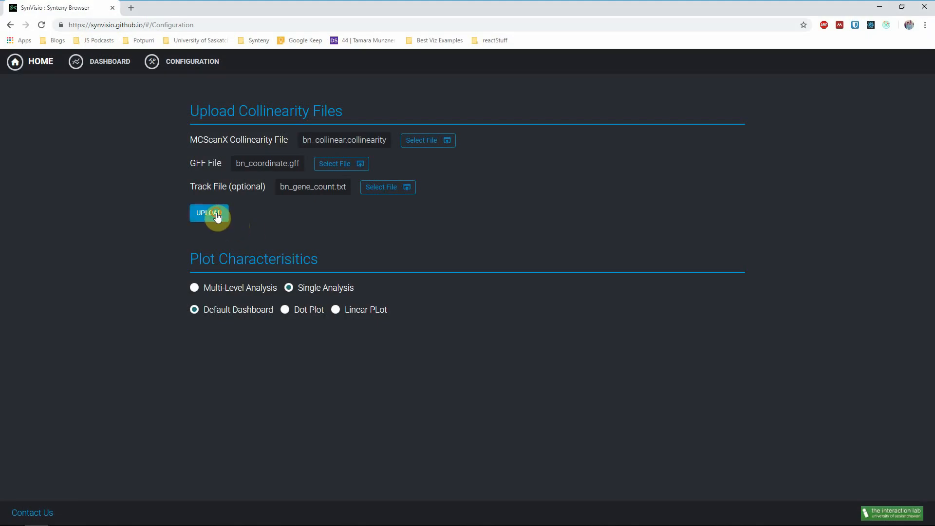
left_click(215, 213)
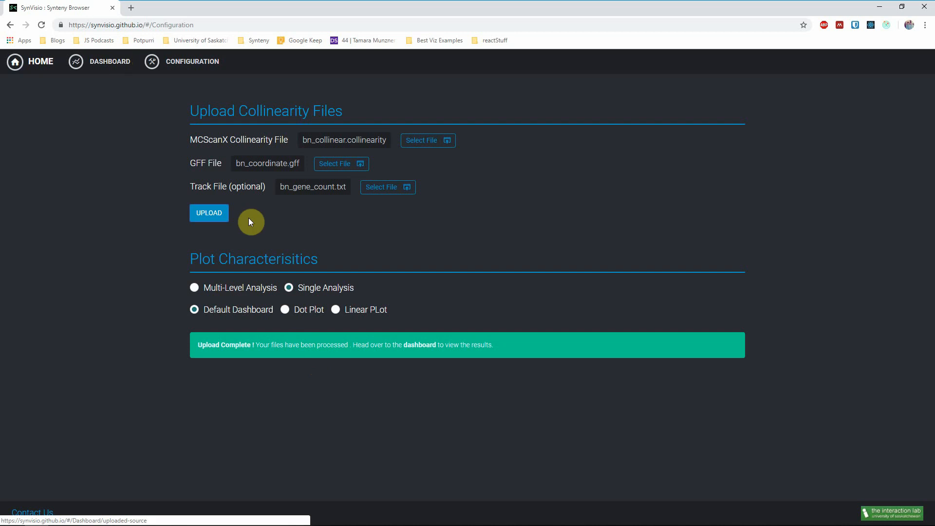
Step: Set the plot type to Dot Plot, and select bn1, bn2 and bn3 as source chromosomes on the dashboard
left_click(313, 316)
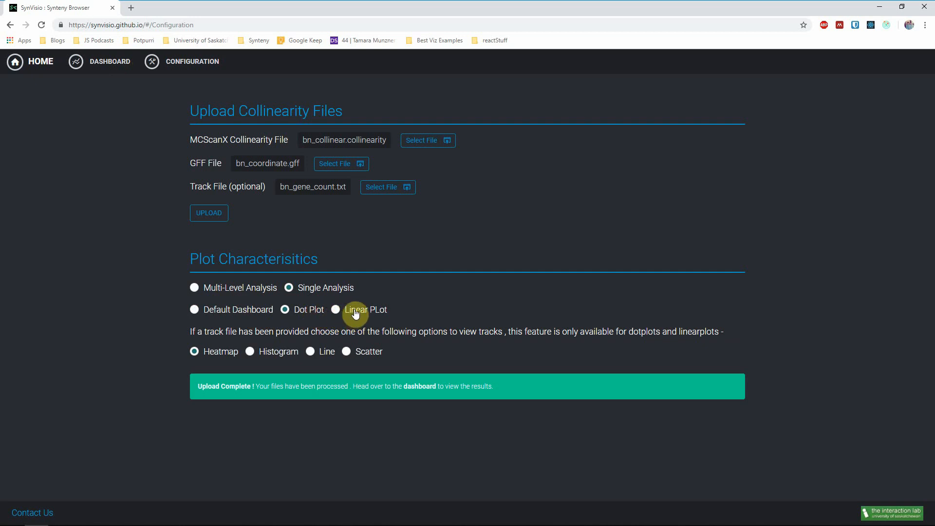
left_click(101, 61)
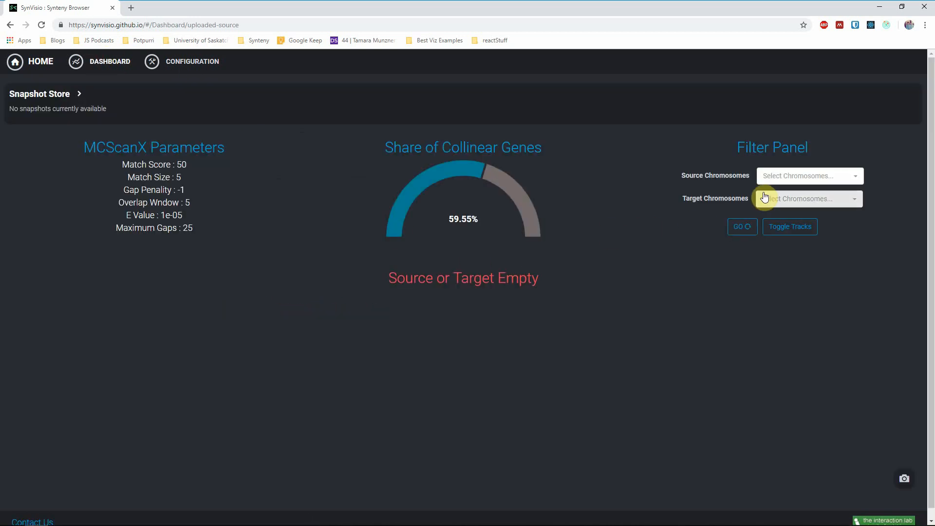
left_click(784, 176)
left_click(780, 217)
left_click(783, 226)
left_click(784, 240)
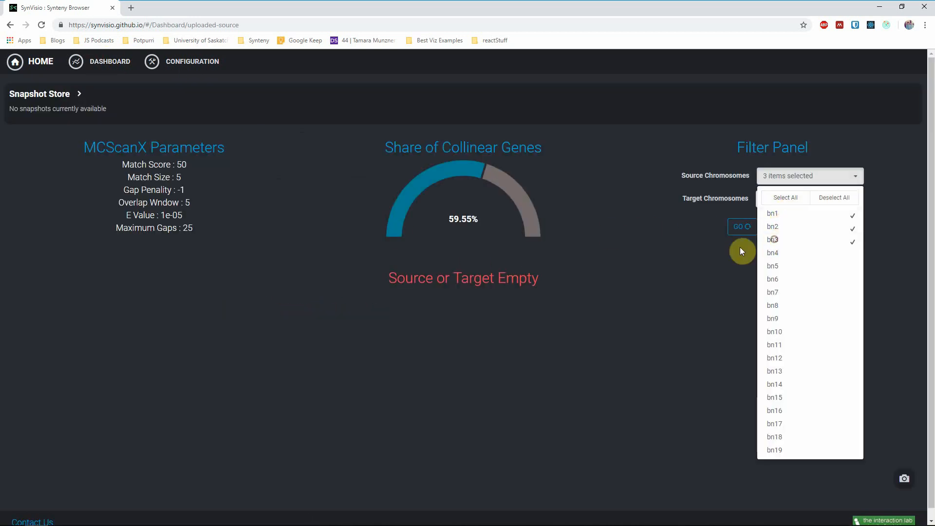
Step: Select bn11, bn12 and bn13 as target chromosomes and generate the dot plot
left_click(783, 198)
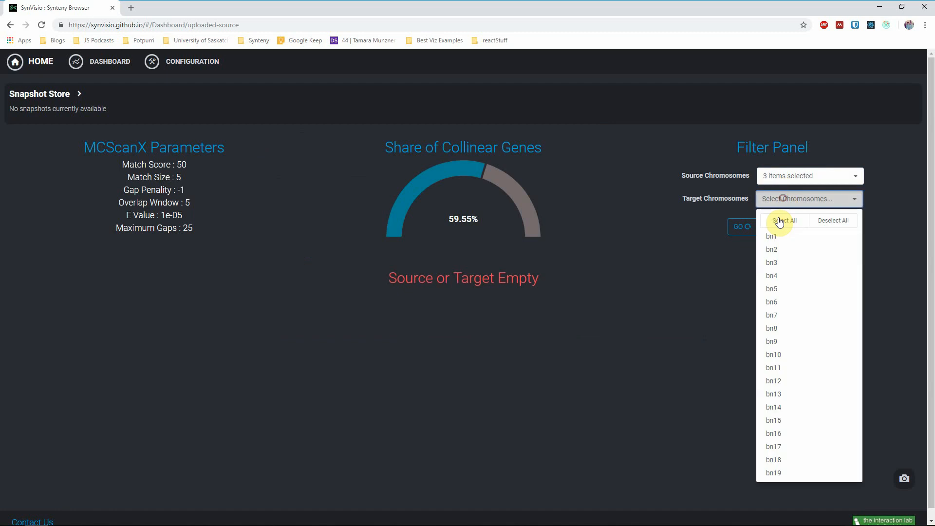
left_click(779, 369)
left_click(779, 383)
left_click(779, 395)
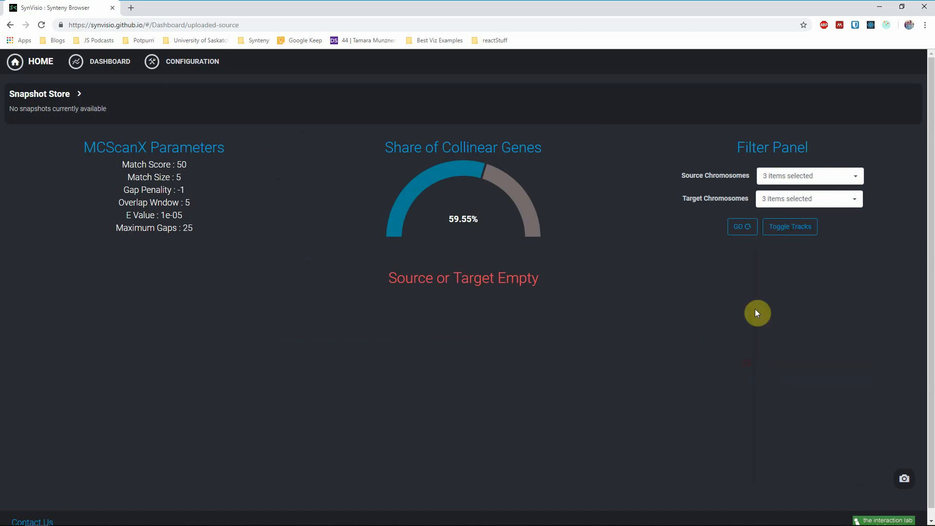
left_click(737, 231)
scroll(634, 229, "down", 2)
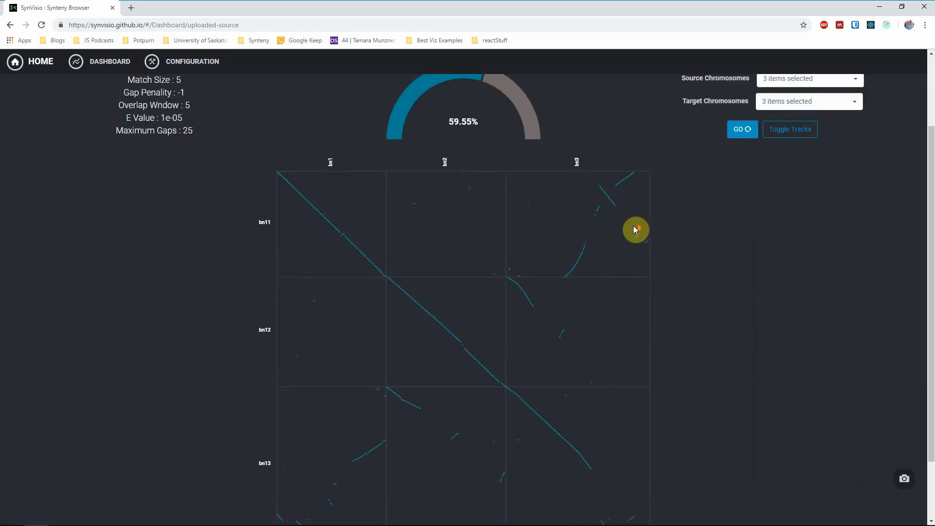
Step: Turn on the tracks for the dot plot and examine the heatmap strips along its axes
left_click(790, 141)
scroll(737, 190, "down", 1)
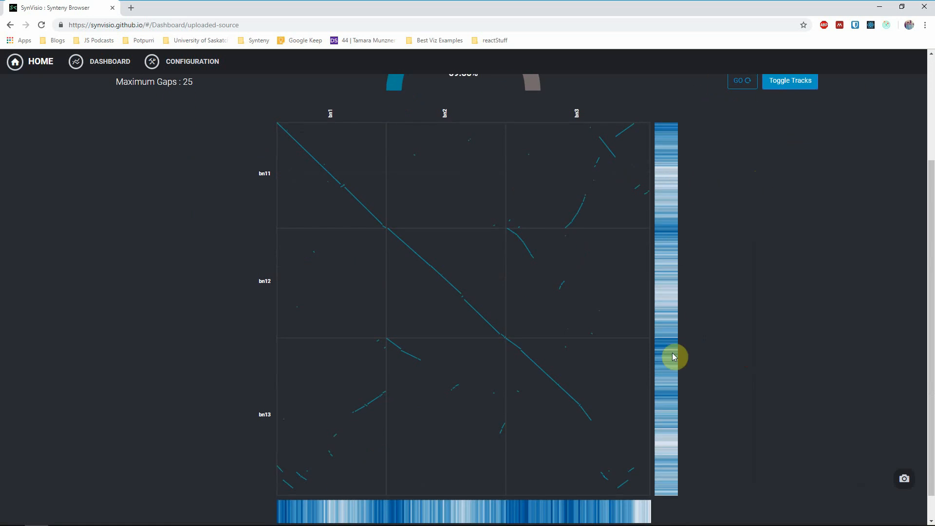
scroll(674, 360, "down", 1)
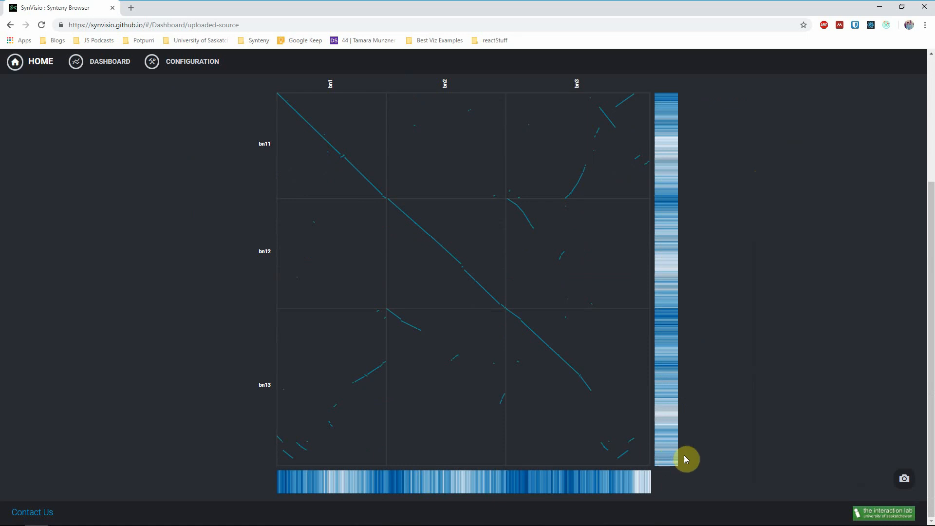
scroll(687, 455, "up", 4)
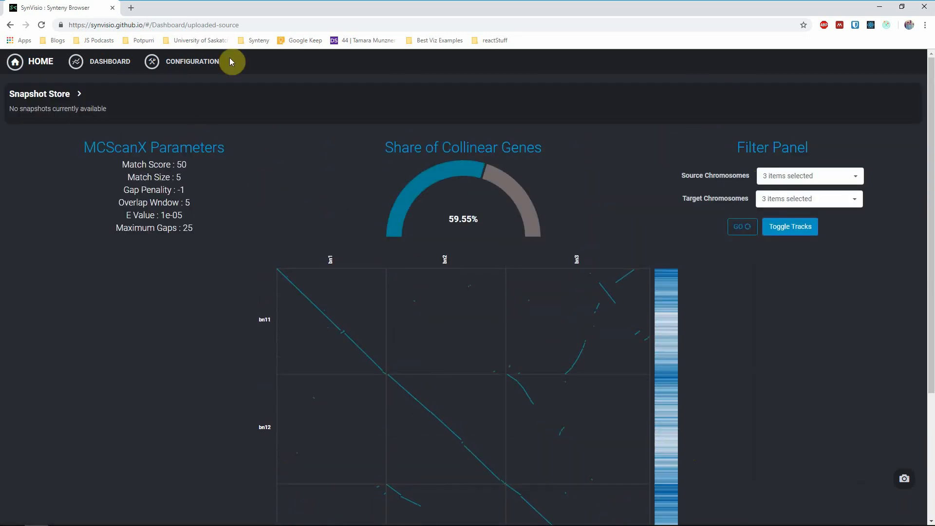
Step: Set the track type to Histogram in the configuration and regenerate the dot plot with its tracks turned on
left_click(209, 62)
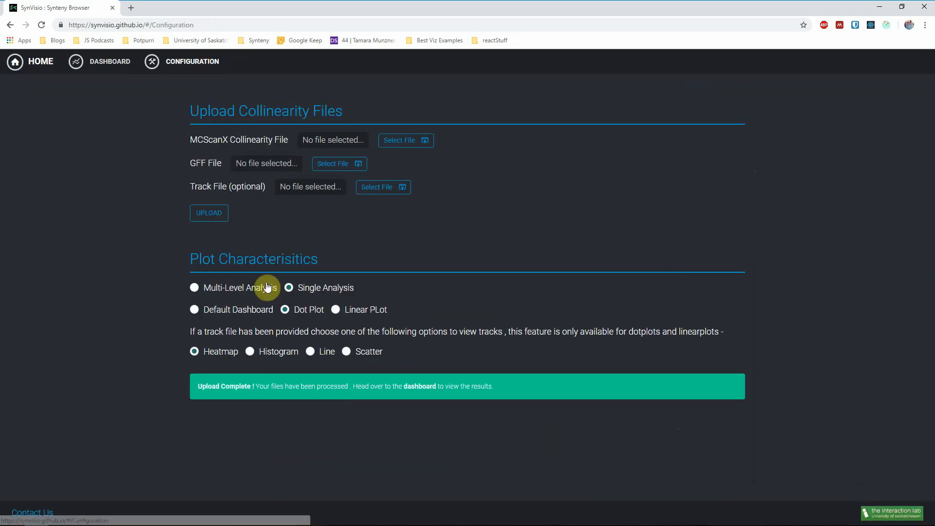
left_click(265, 357)
left_click(323, 356)
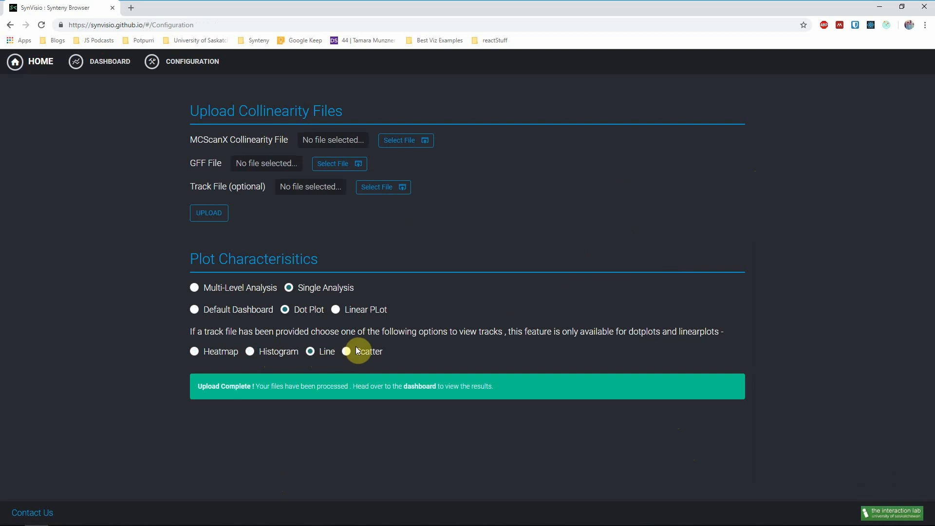
left_click(250, 351)
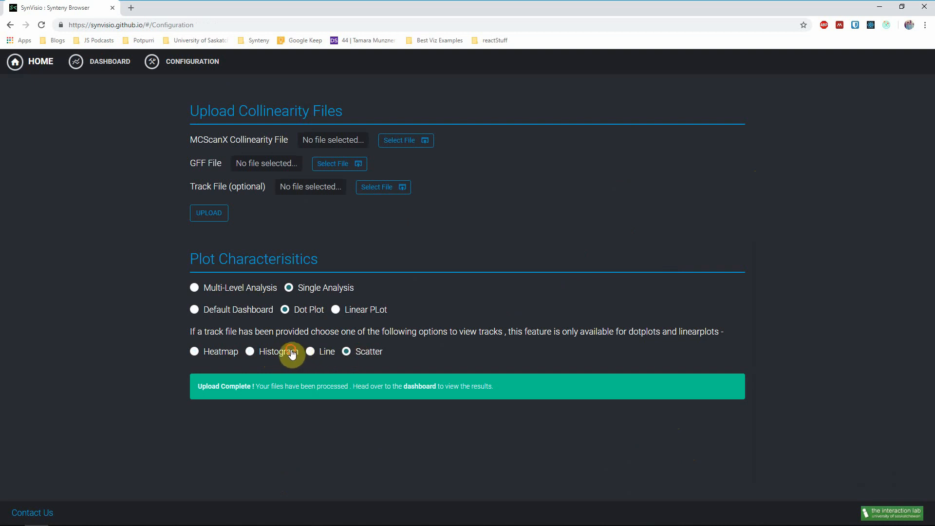
left_click(136, 68)
left_click(745, 232)
left_click(785, 231)
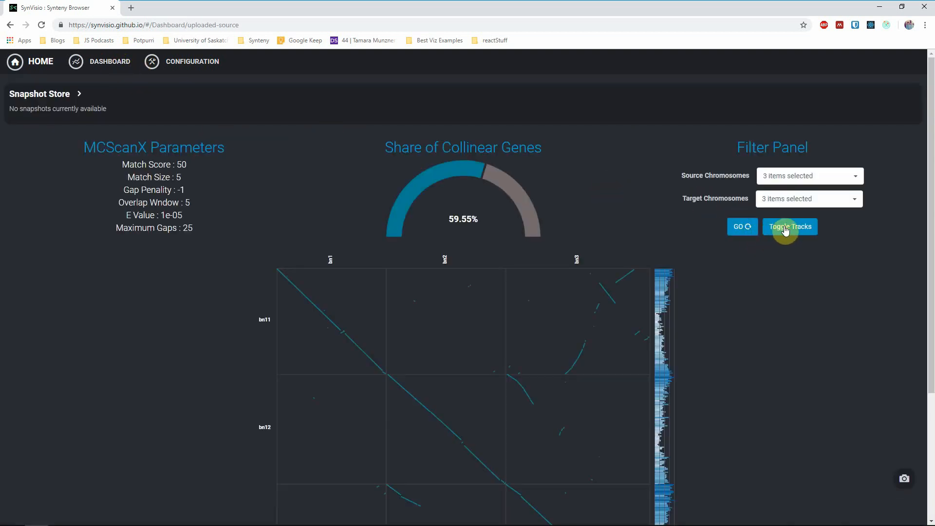
Step: Examine the histogram tracks along both axes of the dot plot and turn the tracks off
scroll(759, 254, "down", 3)
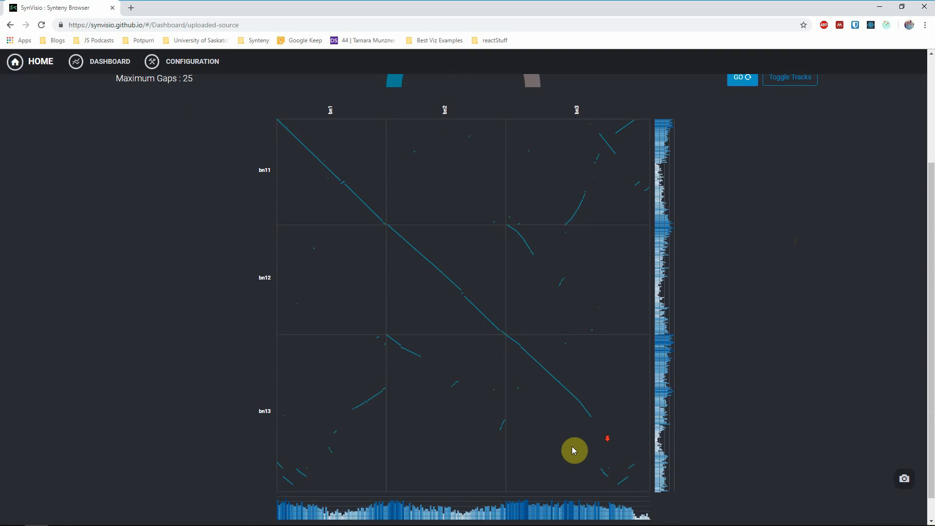
scroll(772, 308, "up", 3)
left_click(783, 203)
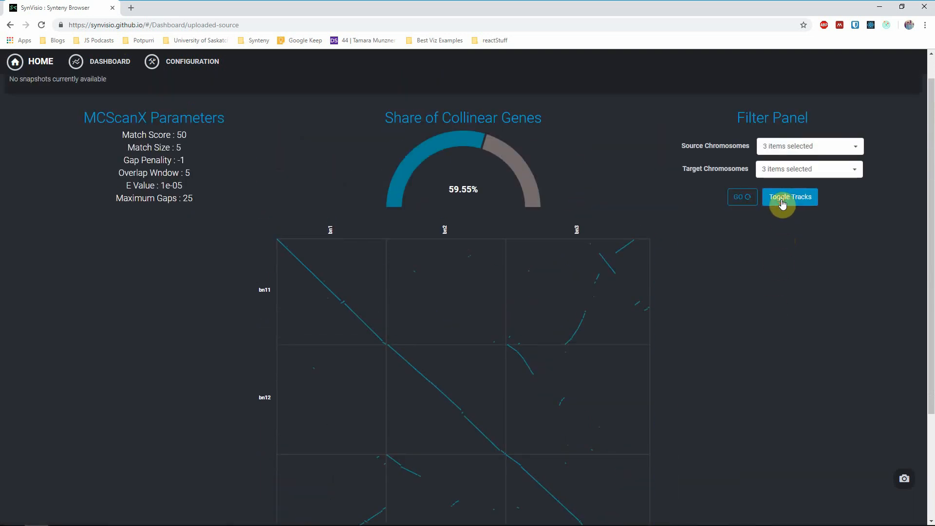
Step: Set the plot type to Linear Plot, and select bn1, bn2 and bn3 as source chromosomes on the dashboard
left_click(178, 62)
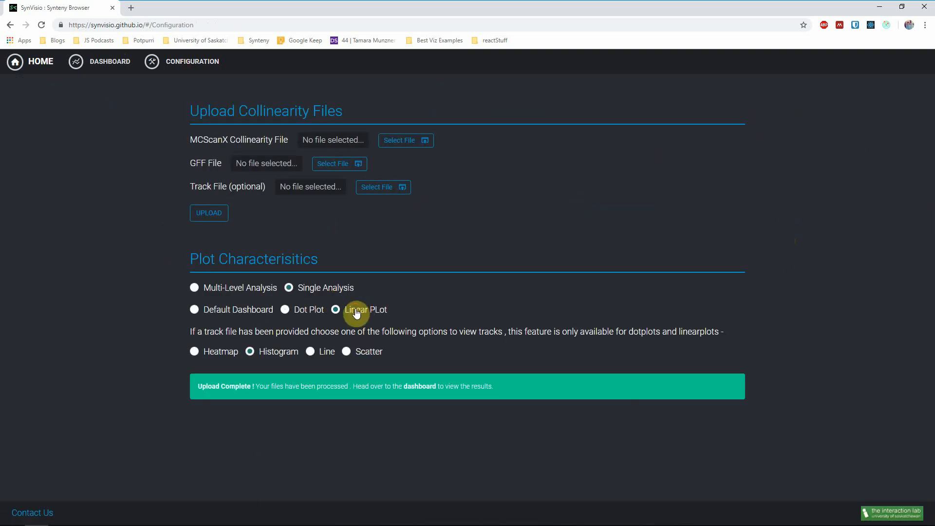
left_click(108, 64)
left_click(765, 180)
left_click(775, 229)
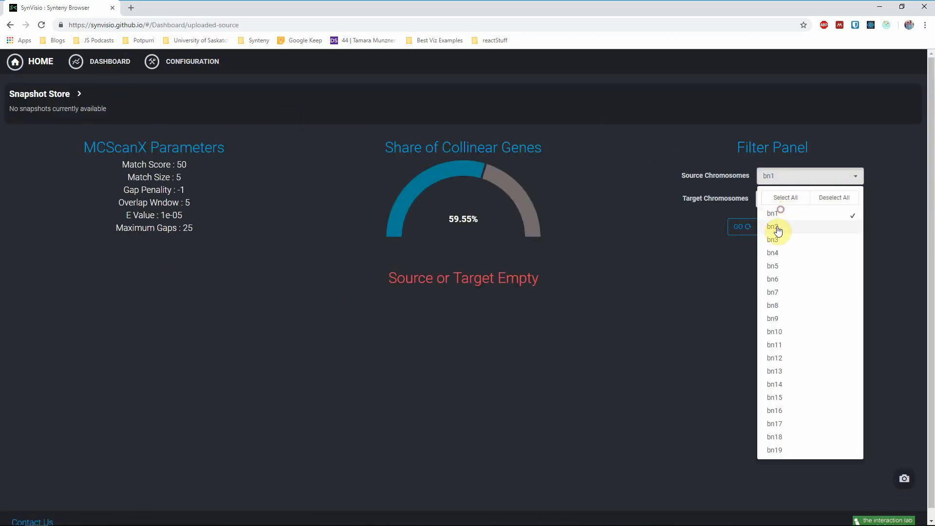
left_click(776, 242)
left_click(777, 256)
left_click(761, 216)
Step: Select bn11, bn12 and bn13 as target chromosomes and generate the linear plot with its tracks turned on
left_click(770, 199)
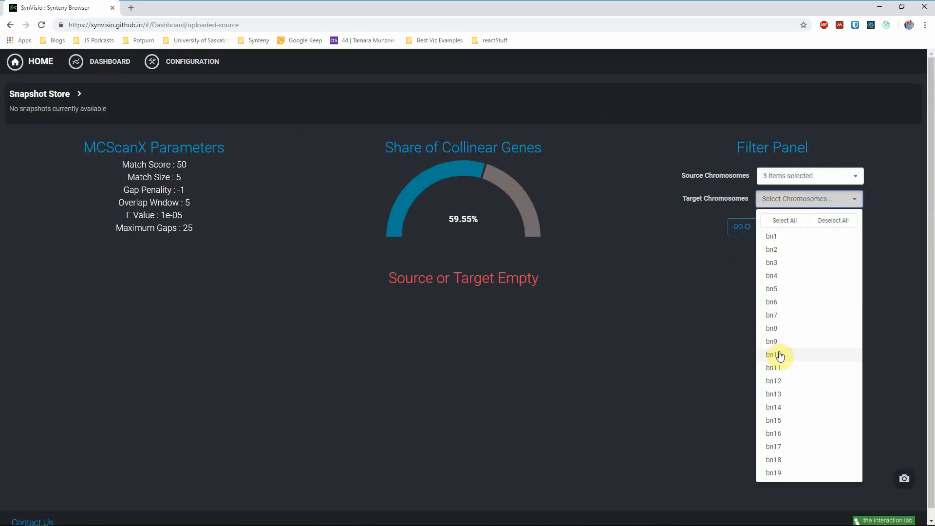
left_click(776, 368)
left_click(779, 381)
left_click(785, 400)
left_click(709, 359)
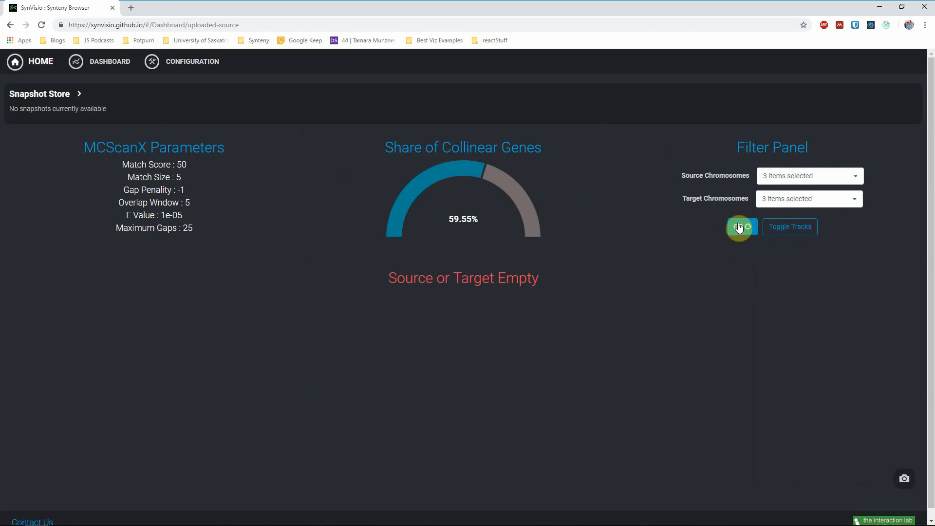
left_click(741, 226)
left_click(787, 228)
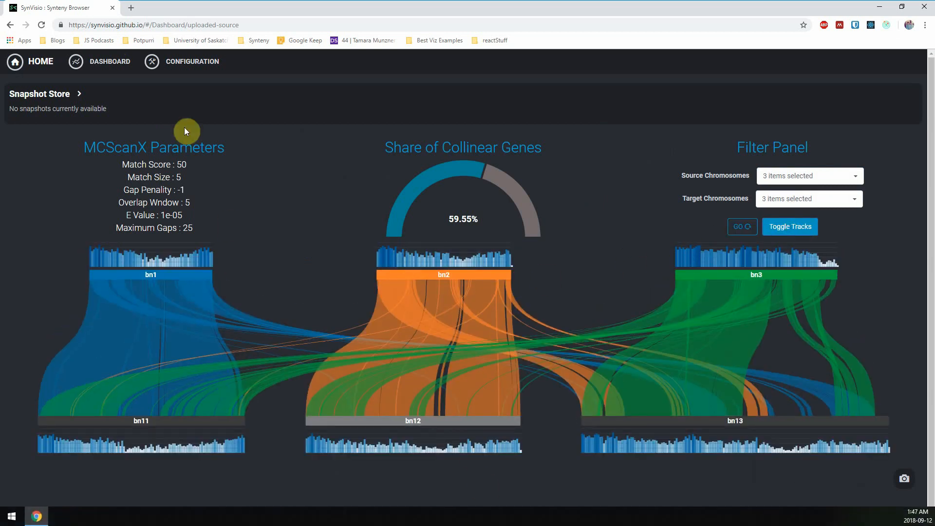
Step: Change the track type to Line and regenerate the linear plot with its tracks shown
left_click(185, 62)
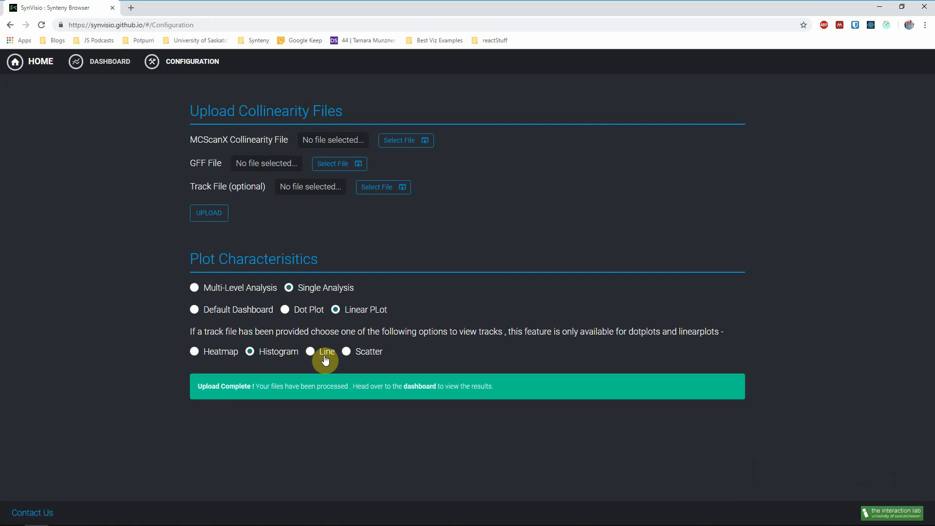
left_click(325, 359)
left_click(108, 62)
left_click(742, 226)
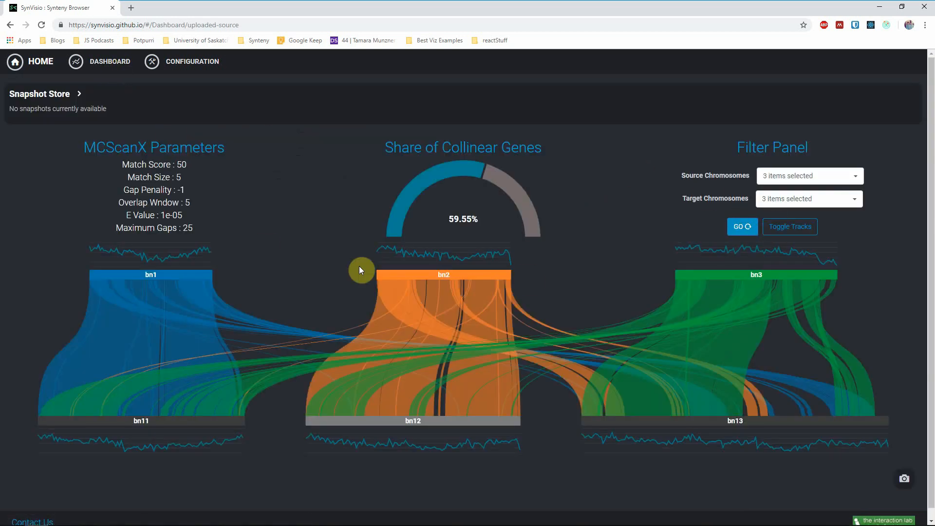
Step: Change the track type to Scatter and regenerate the linear plot with its tracks shown
left_click(192, 62)
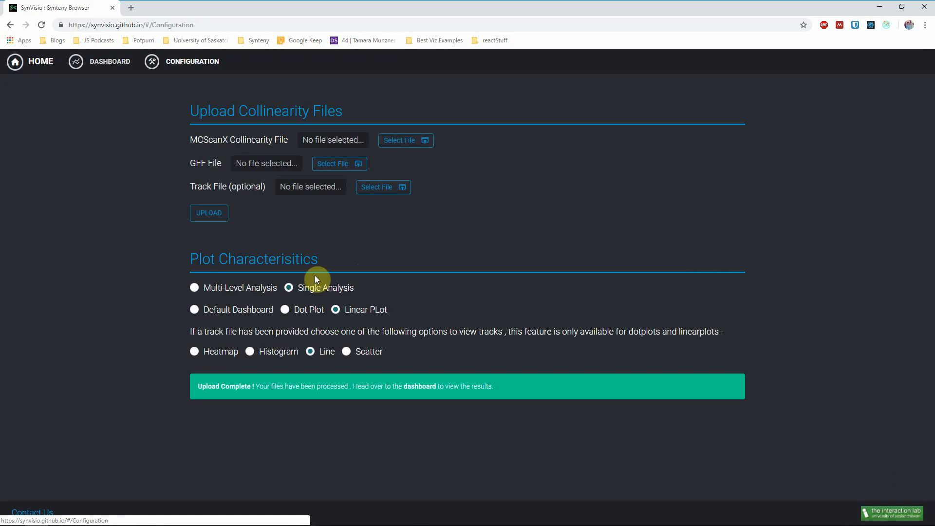
left_click(363, 351)
left_click(117, 62)
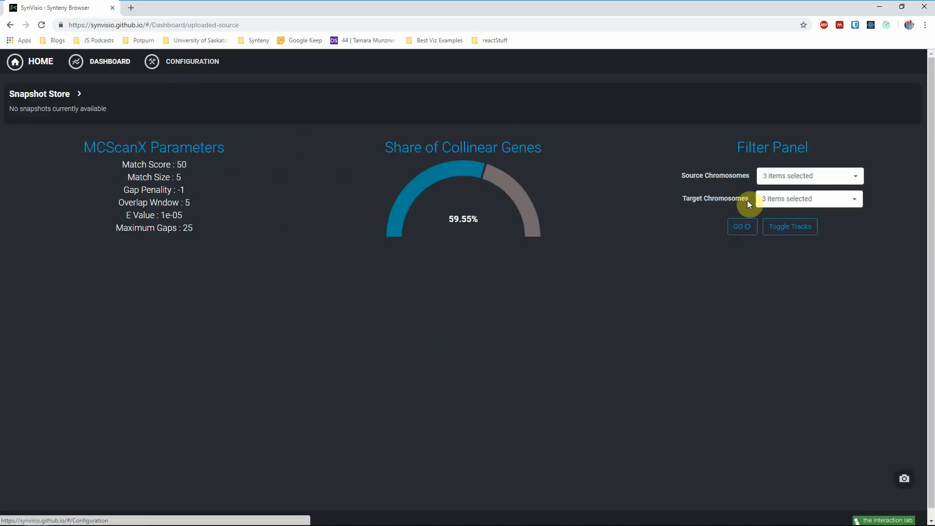
left_click(743, 227)
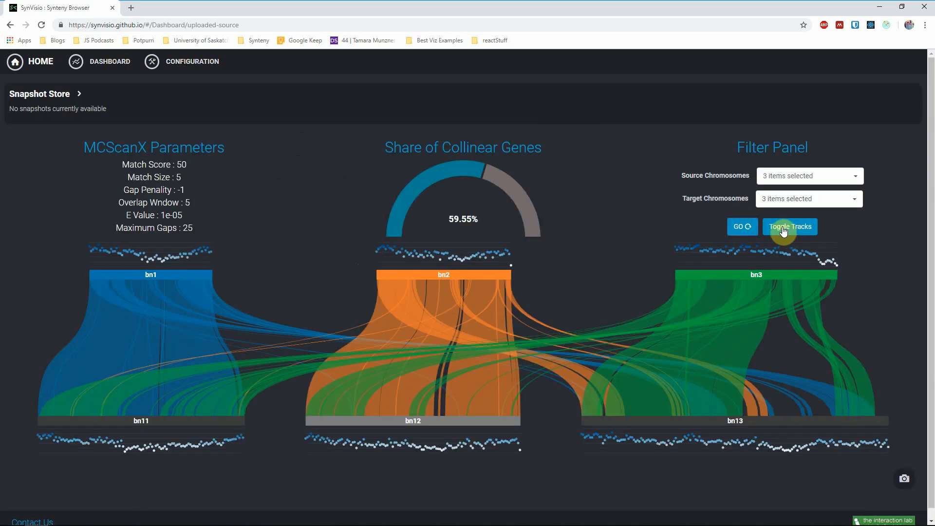
Step: Return to the home page and read its explanation of how the tool works and of the Linear Bar Plot
left_click(184, 61)
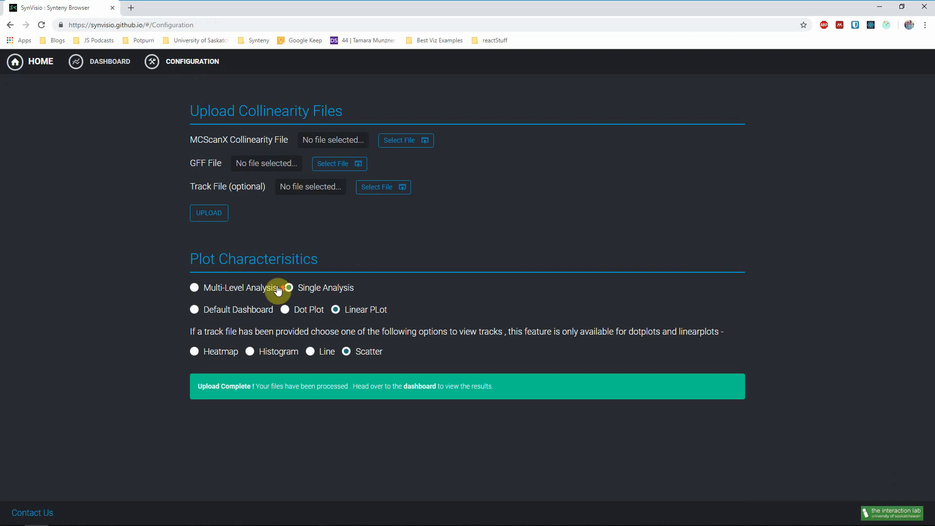
left_click(110, 68)
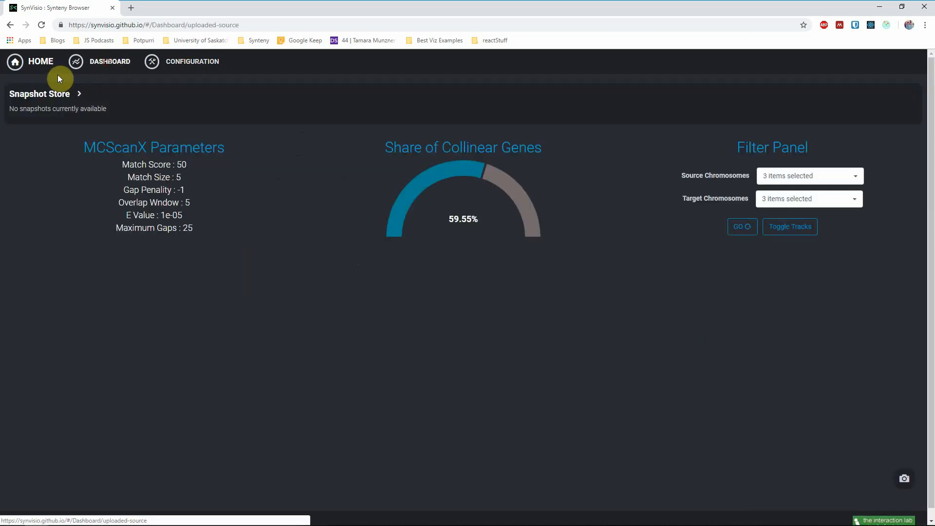
left_click(36, 66)
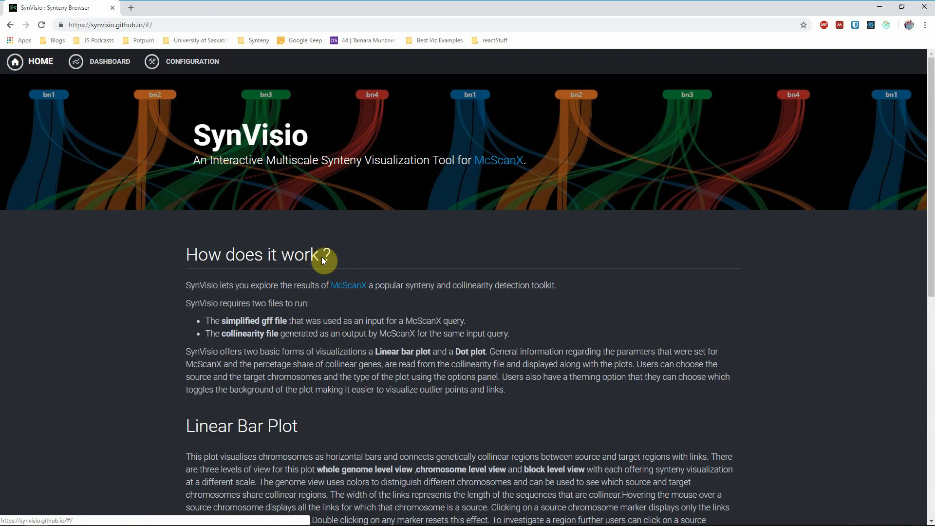
scroll(329, 267, "down", 2)
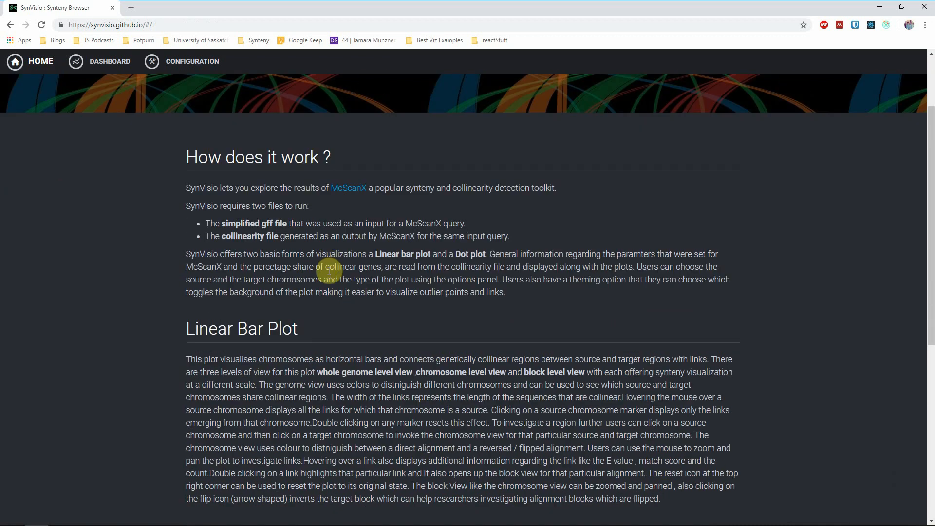